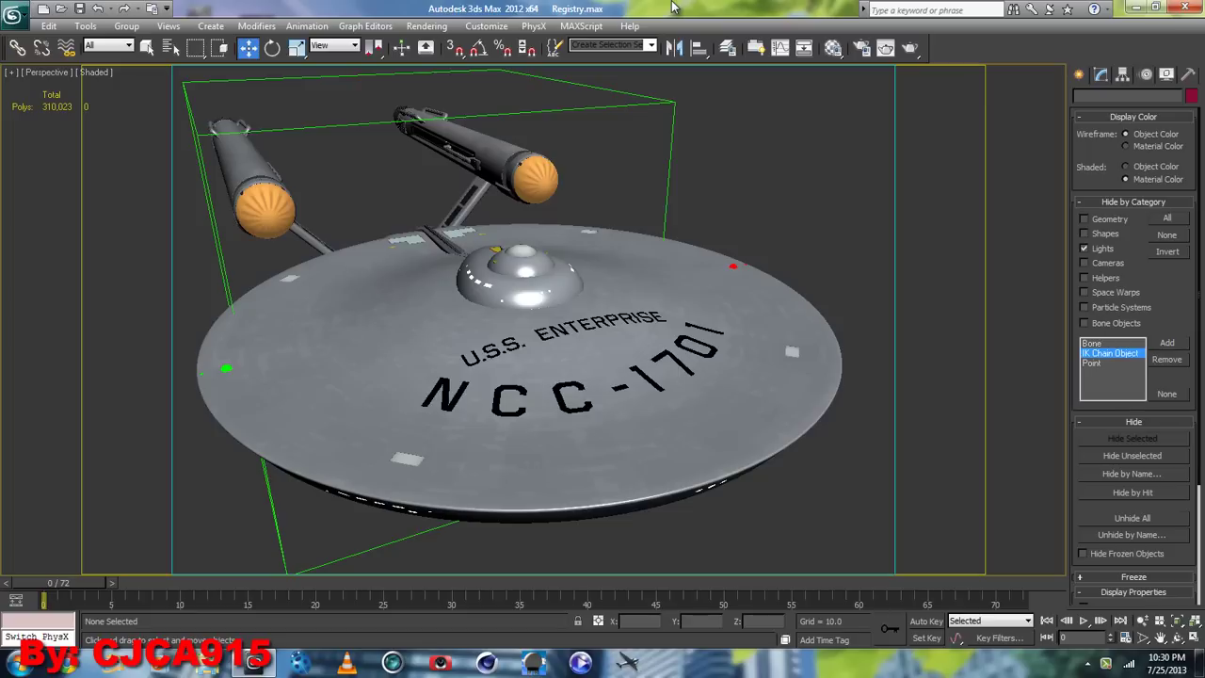
- Open the Perspective view's shading menu over the Enterprise model
left_click(96, 72)
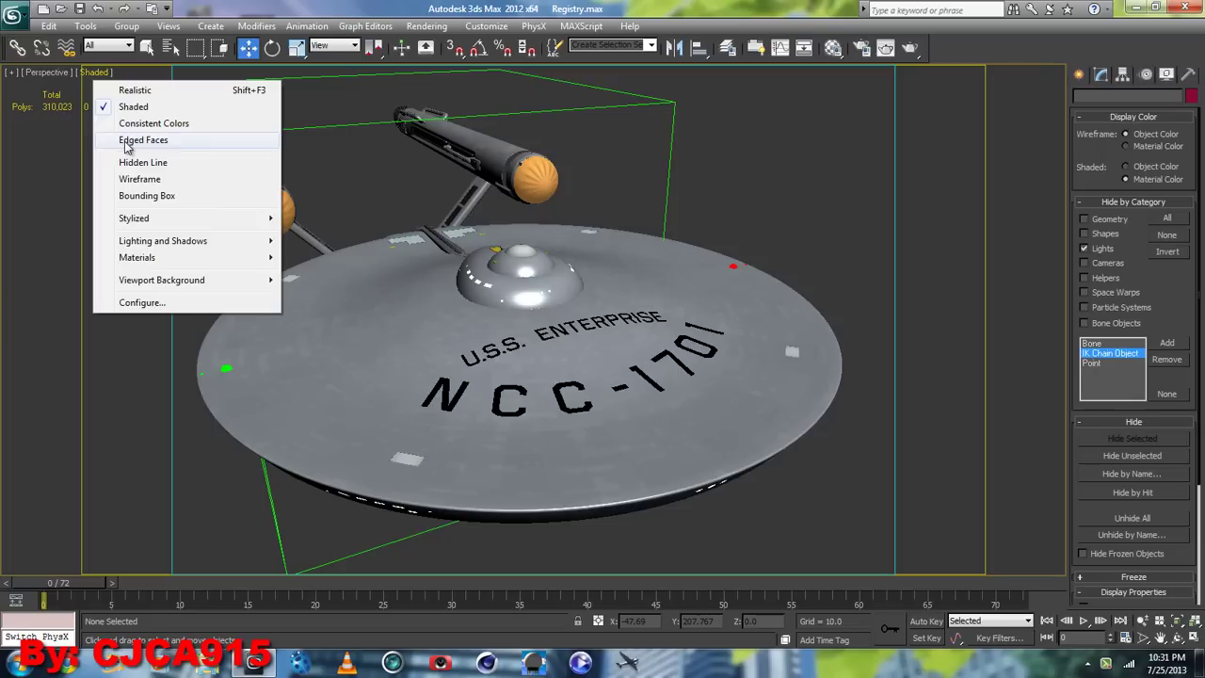
- Turn on Edged Faces, switch to four viewports, and maximize the Top view
left_click(126, 141)
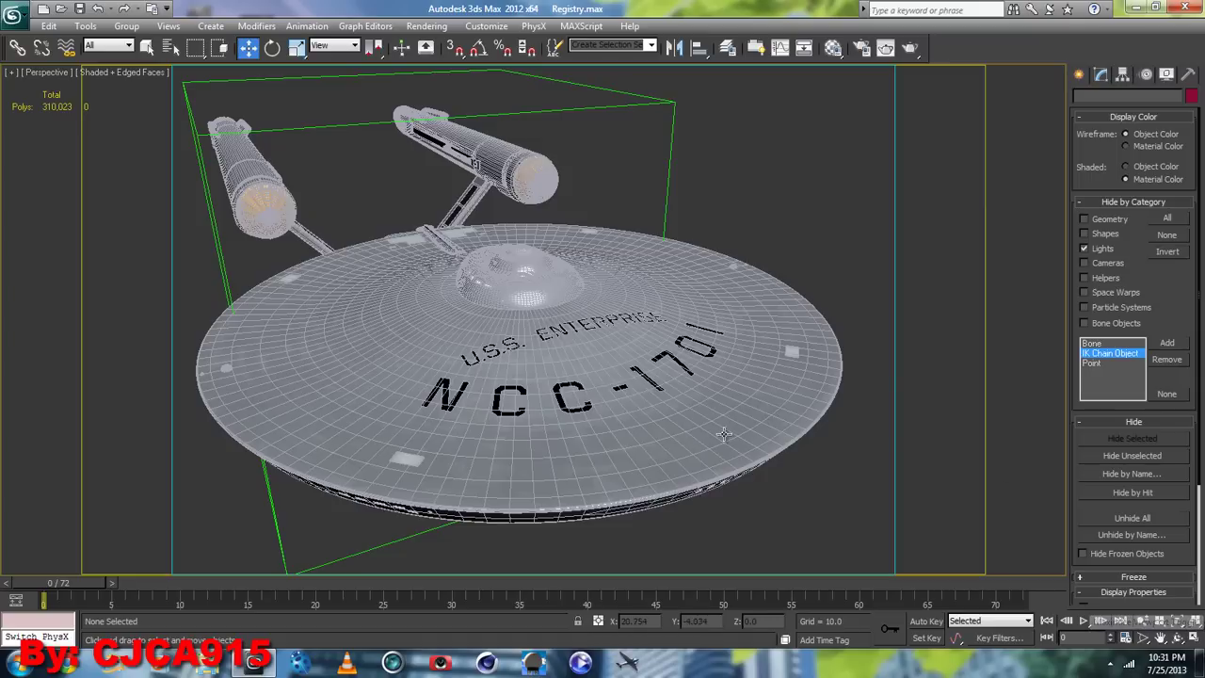
key("alt+w")
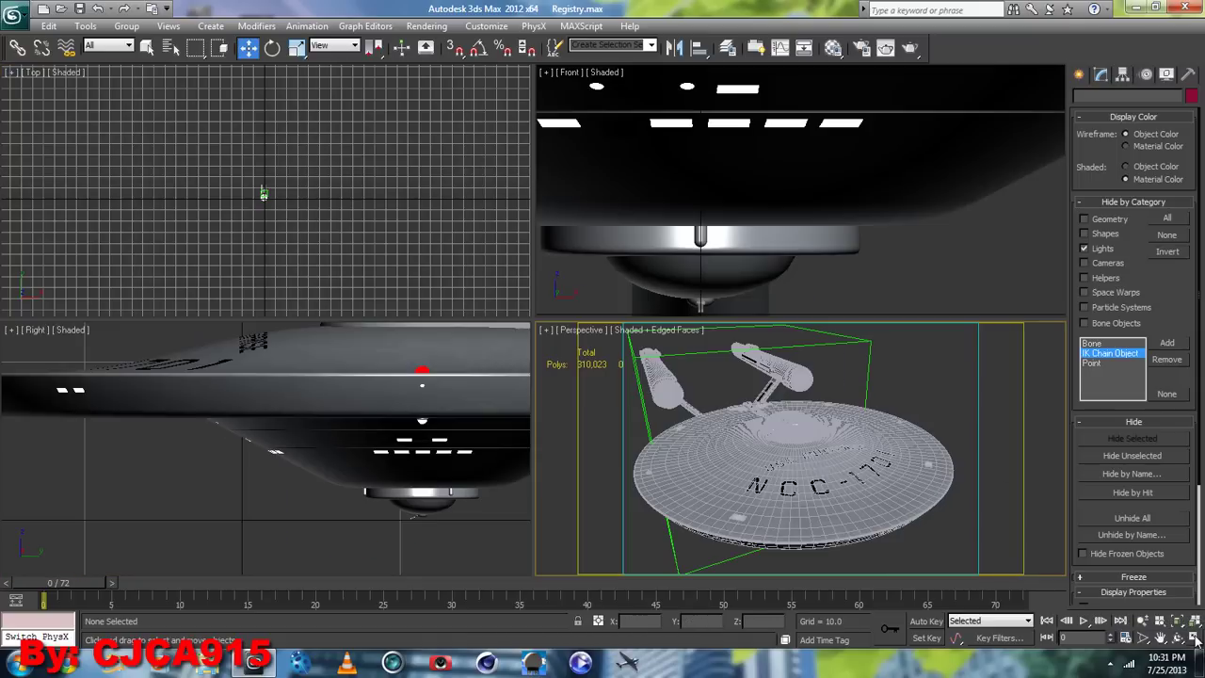
scroll(313, 214, "up", 4)
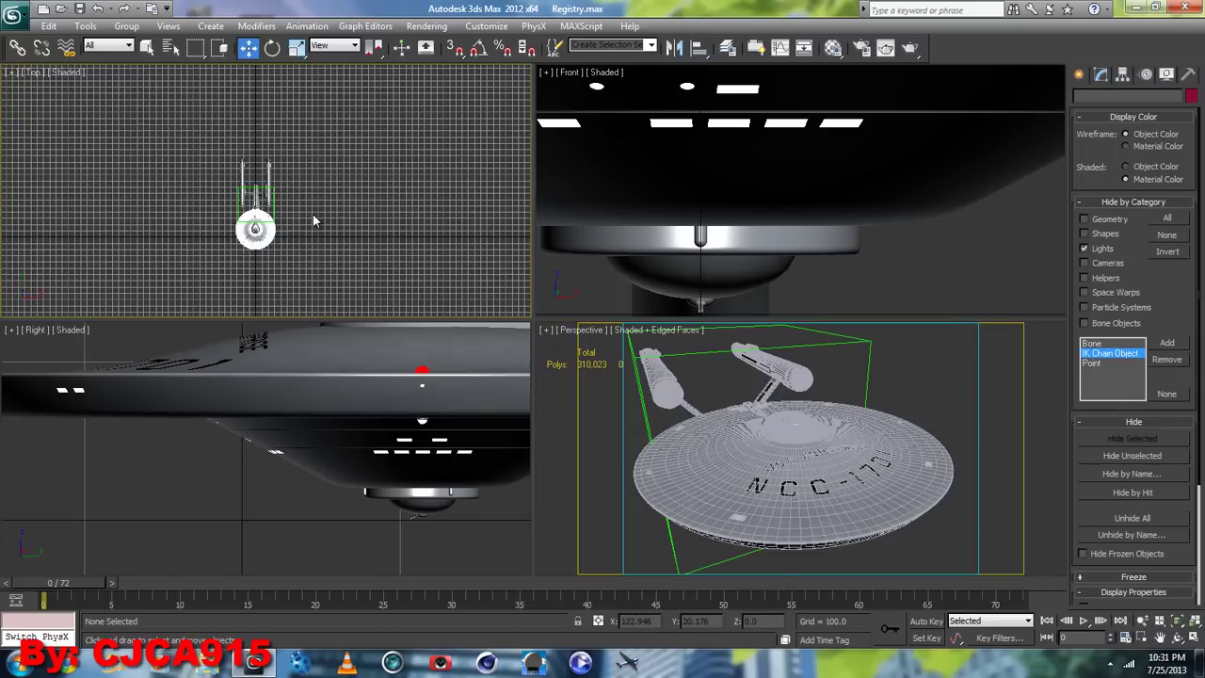
scroll(312, 214, "up", 3)
left_click(1194, 638)
scroll(531, 417, "up", 3)
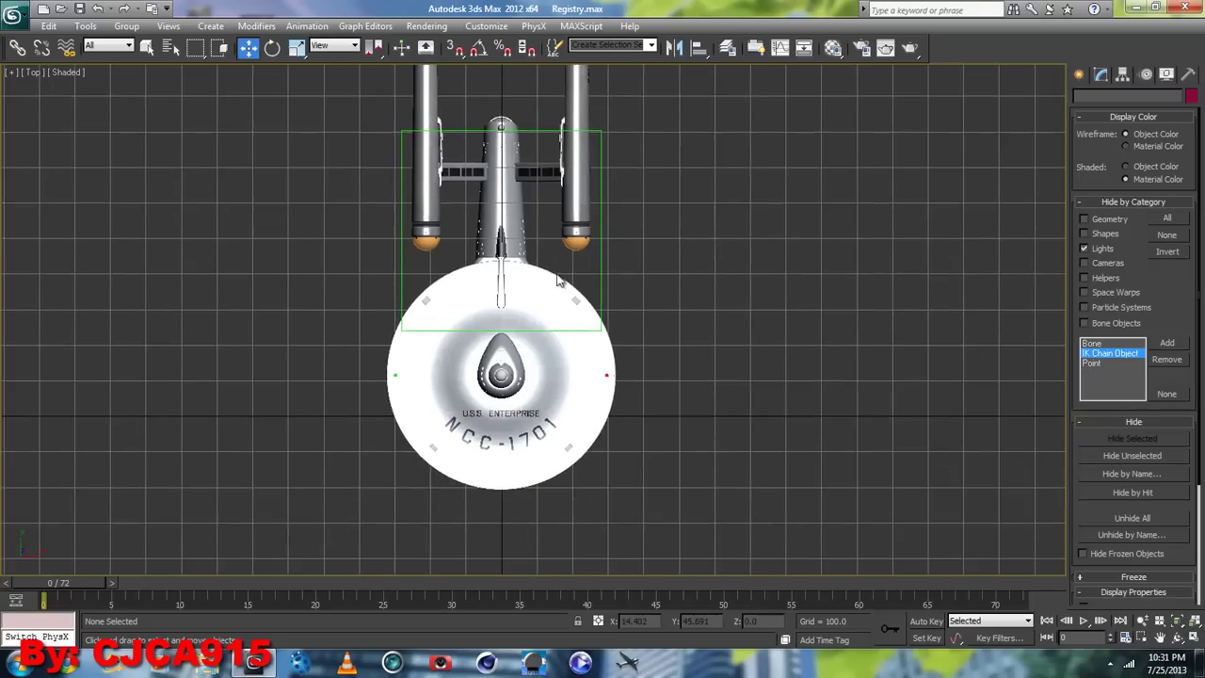
scroll(531, 416, "up", 3)
scroll(531, 416, "up", 1)
- Turn off highlights for the Top view in Viewport Configuration
left_click(64, 71)
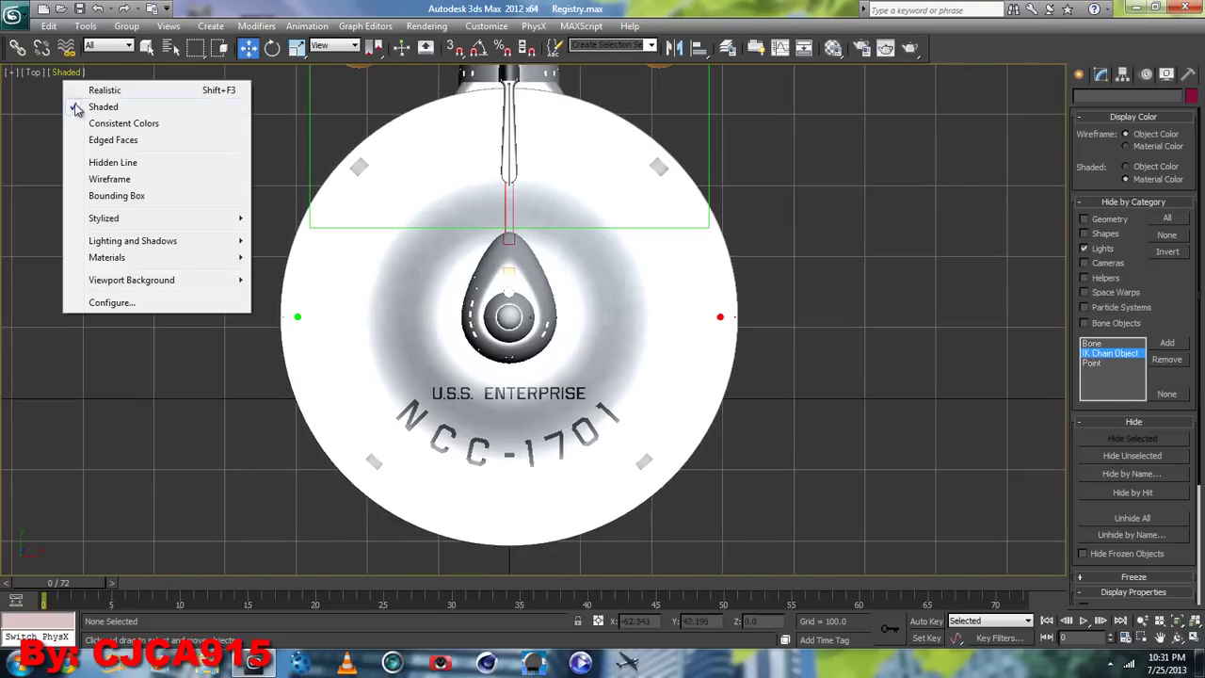
left_click(94, 302)
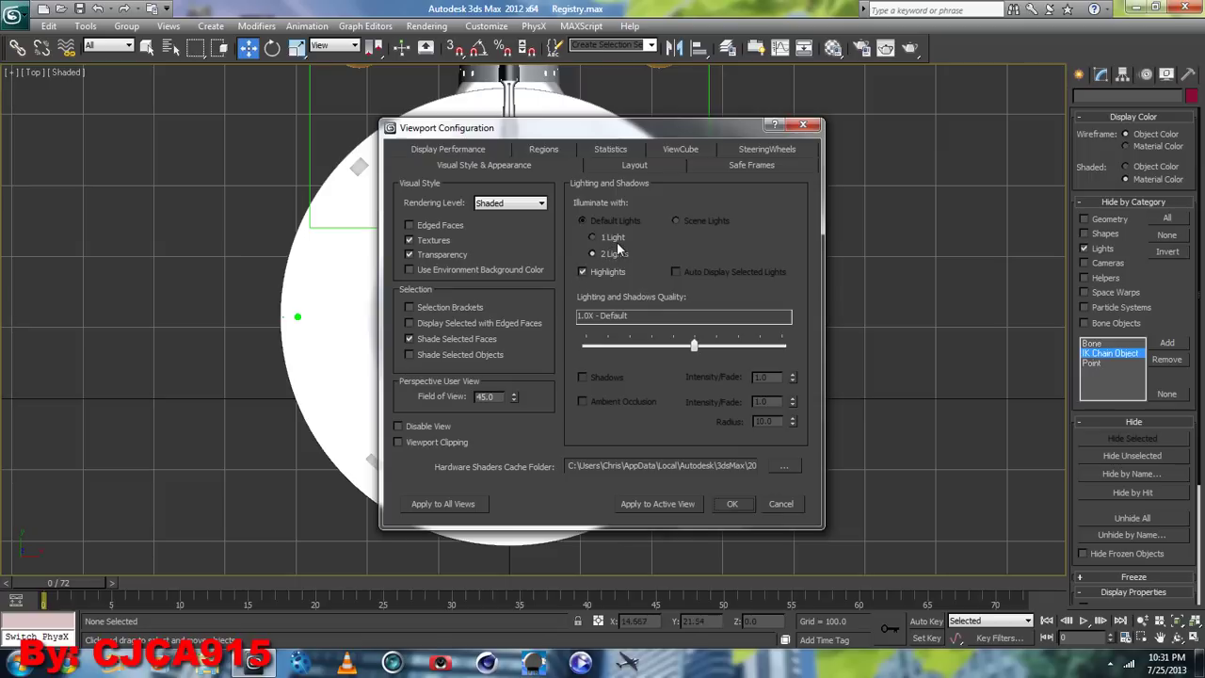
left_click(604, 269)
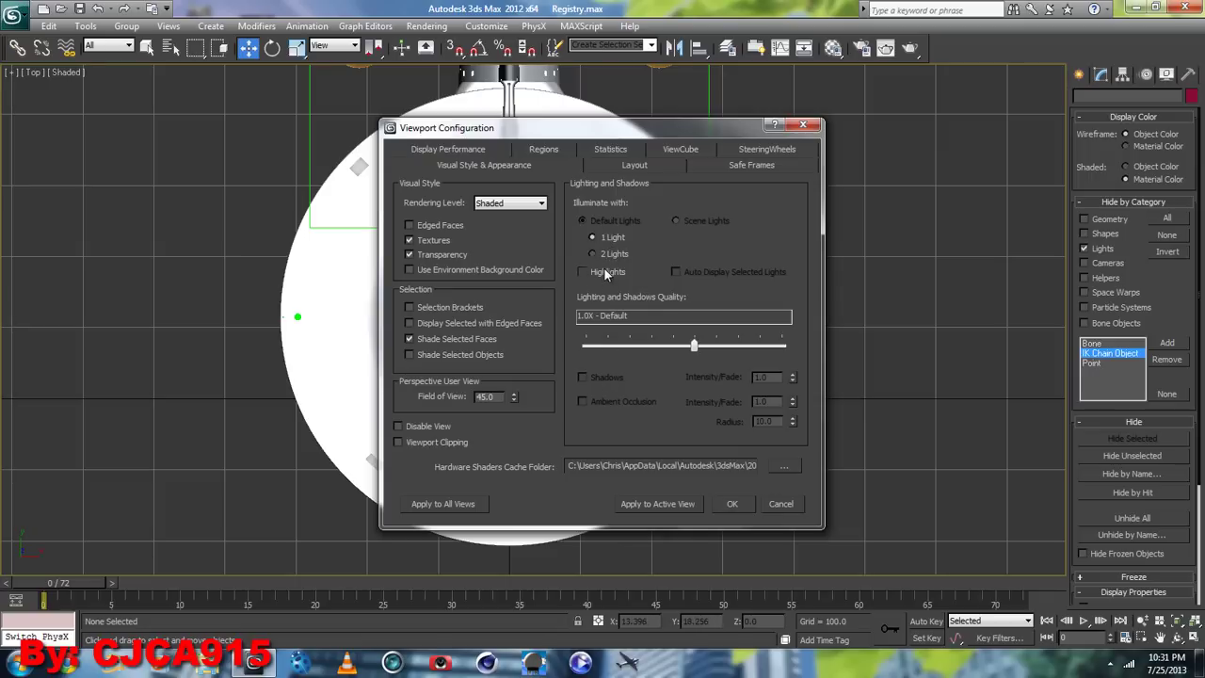
left_click(660, 506)
left_click(730, 504)
- Enable Edged Faces in the Top view and zoom in on the registry lettering
middle_click_drag(820, 452, 869, 358)
scroll(791, 384, "up", 1)
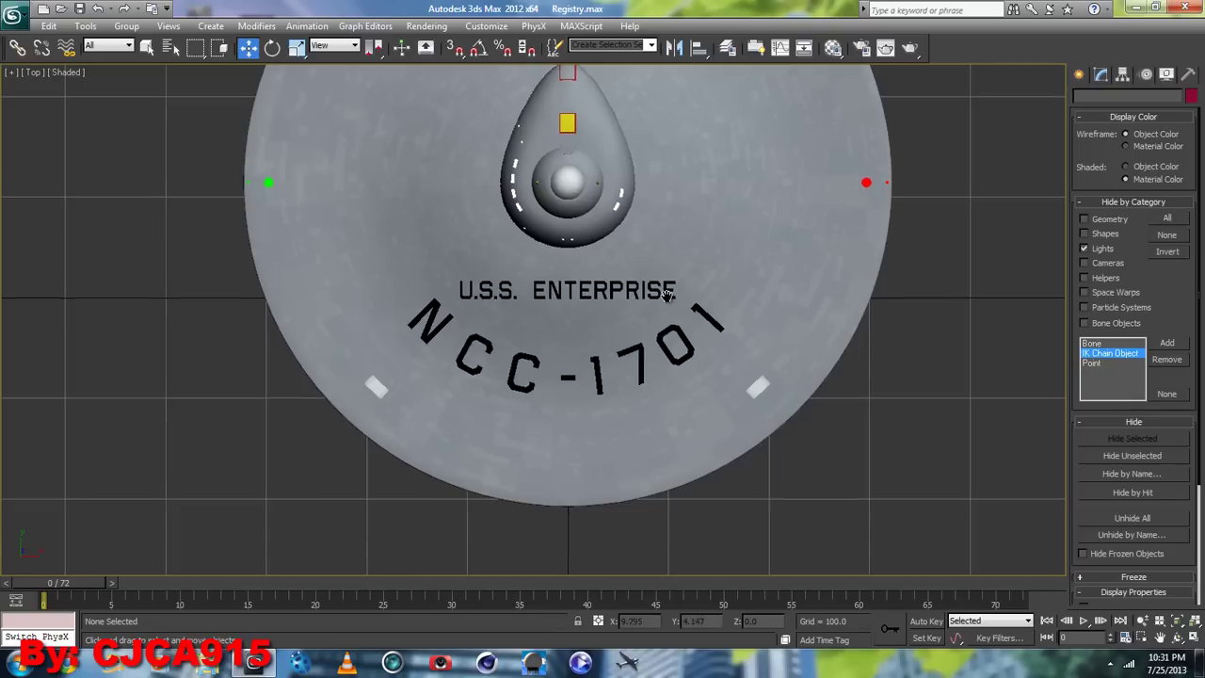
scroll(657, 449, "up", 1)
scroll(656, 448, "down", 1)
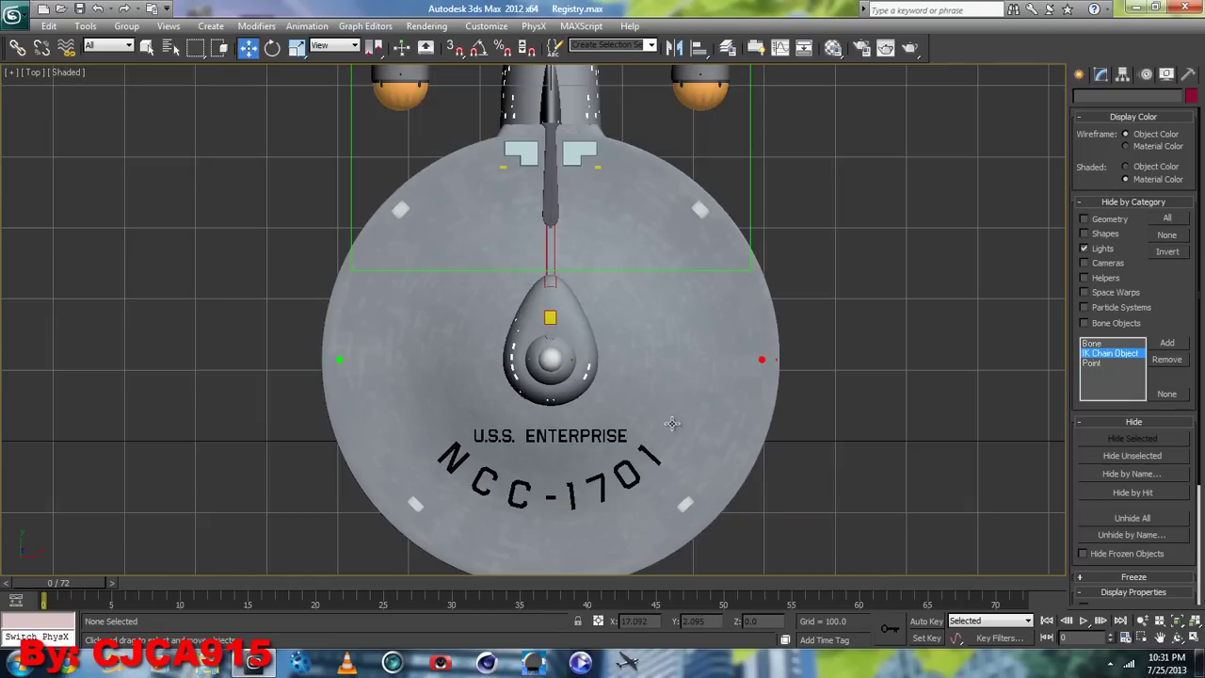
left_click(64, 73)
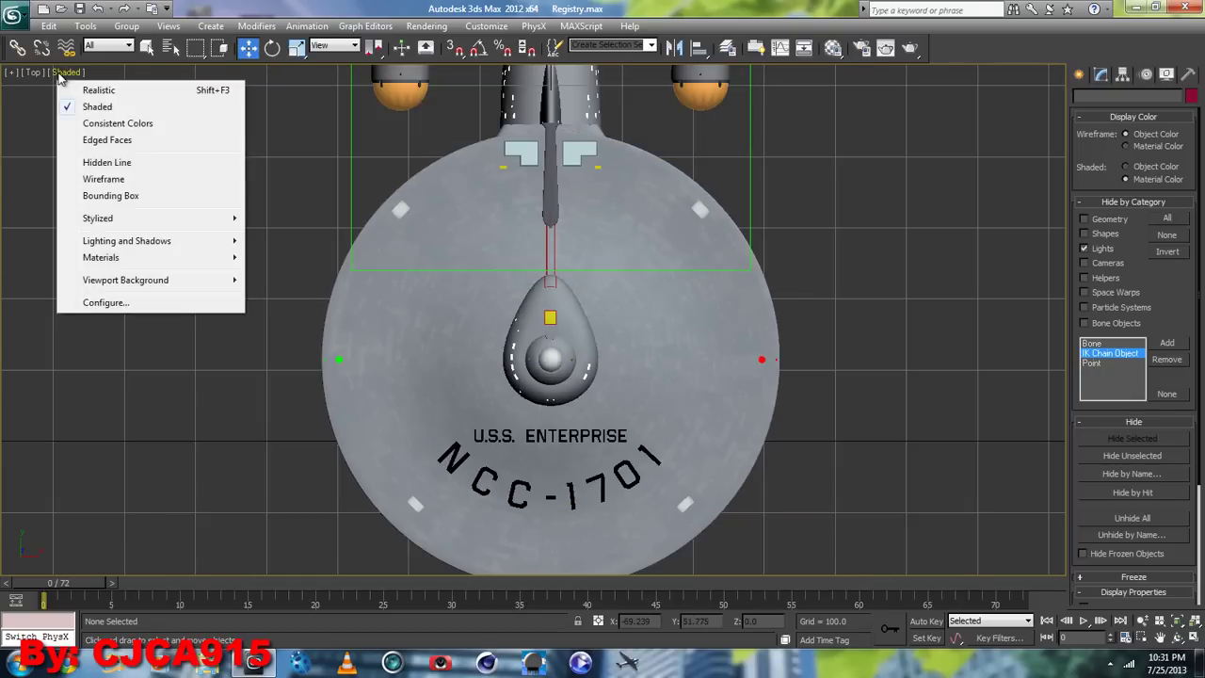
left_click(94, 141)
scroll(572, 241, "up", 2)
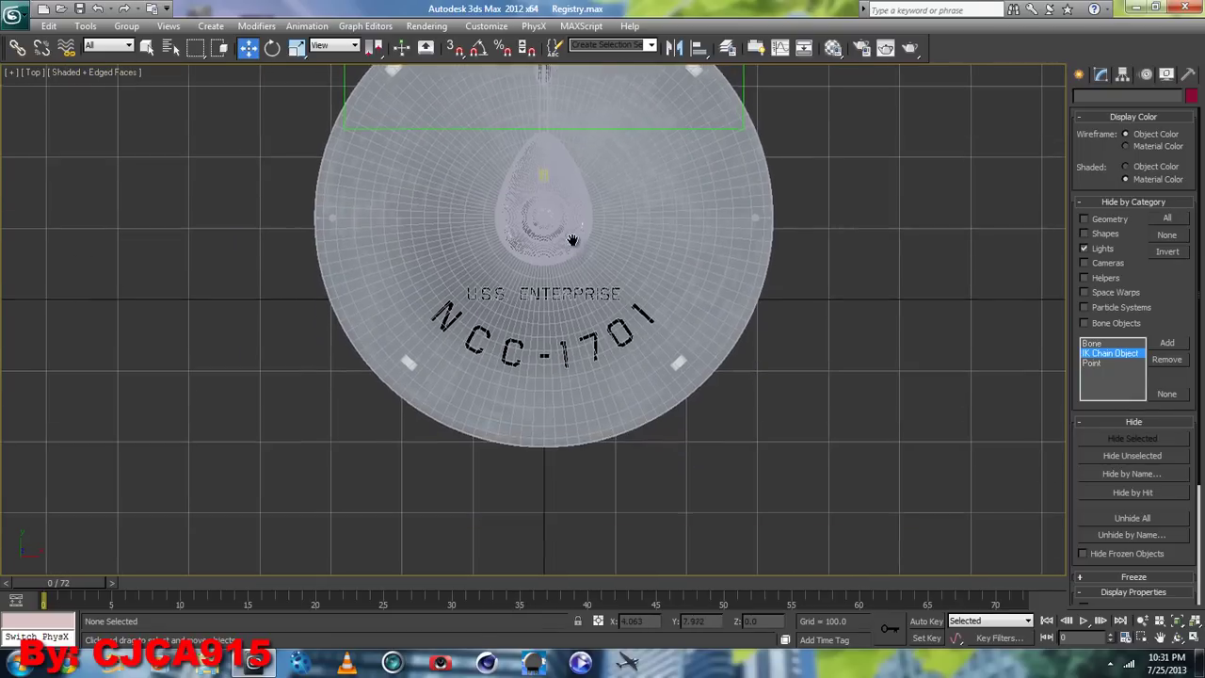
scroll(573, 242, "up", 3)
scroll(573, 241, "up", 2)
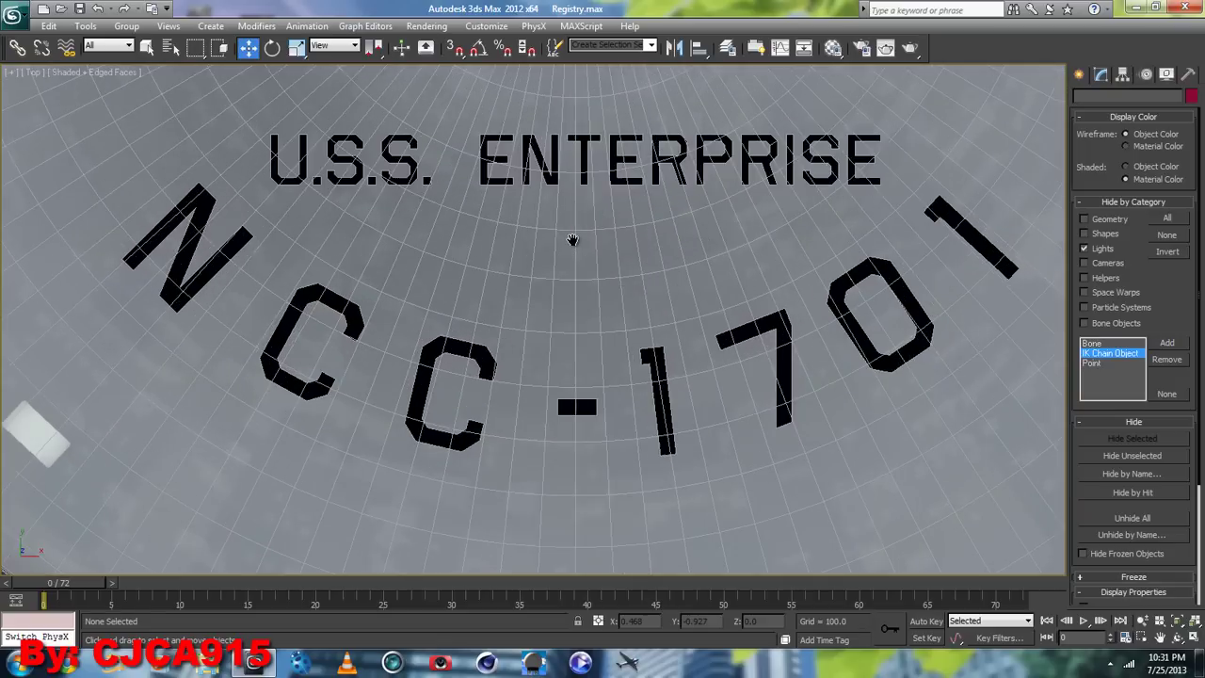
- Select TOS Cont Dsc, undo a trial move, and toggle edged faces off with F4
left_click(488, 358)
left_click_drag(741, 626, 726, 606)
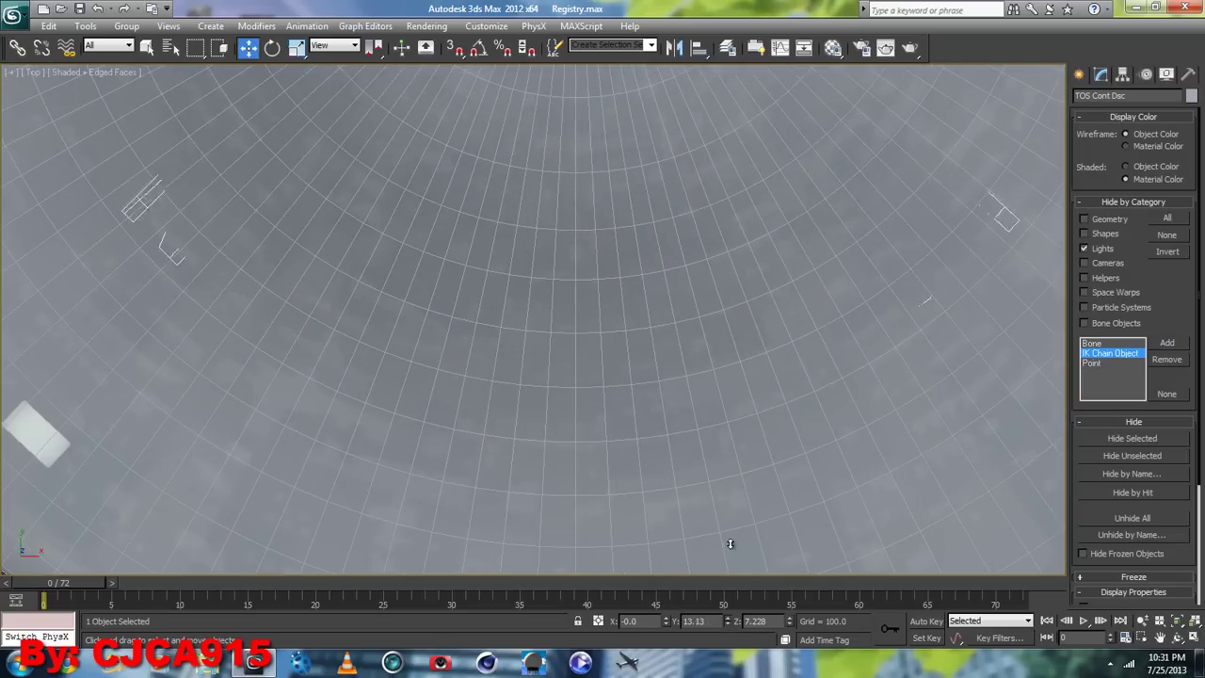
left_click(97, 8)
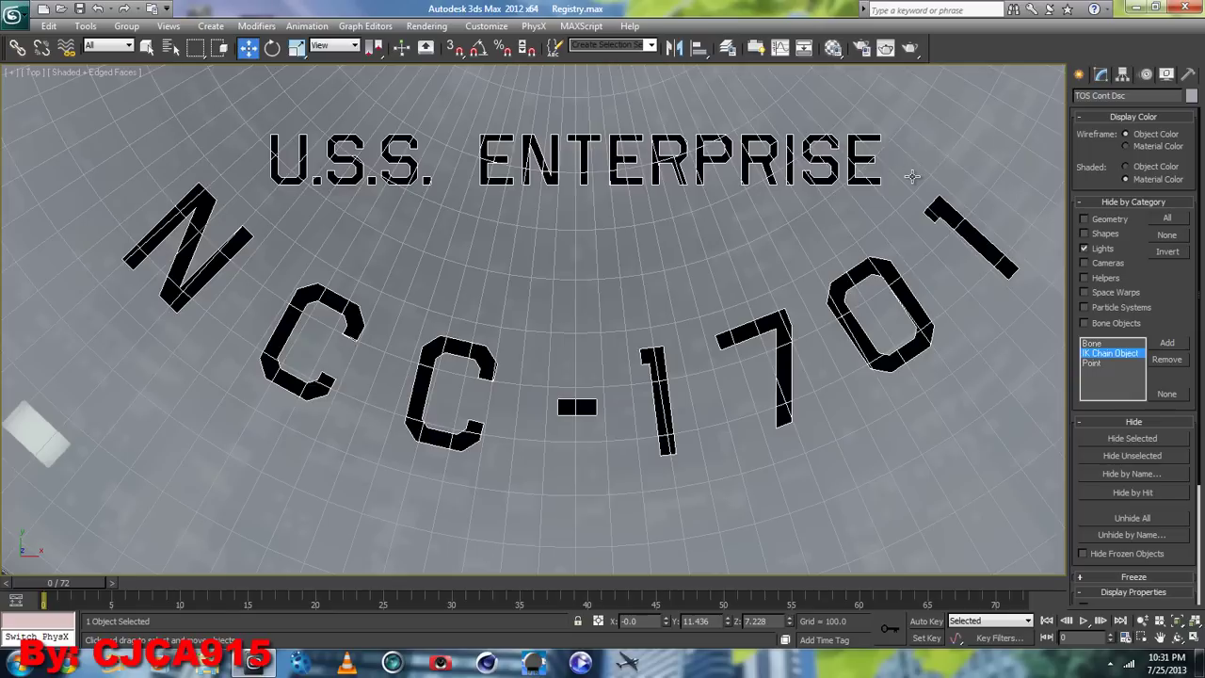
key("F4")
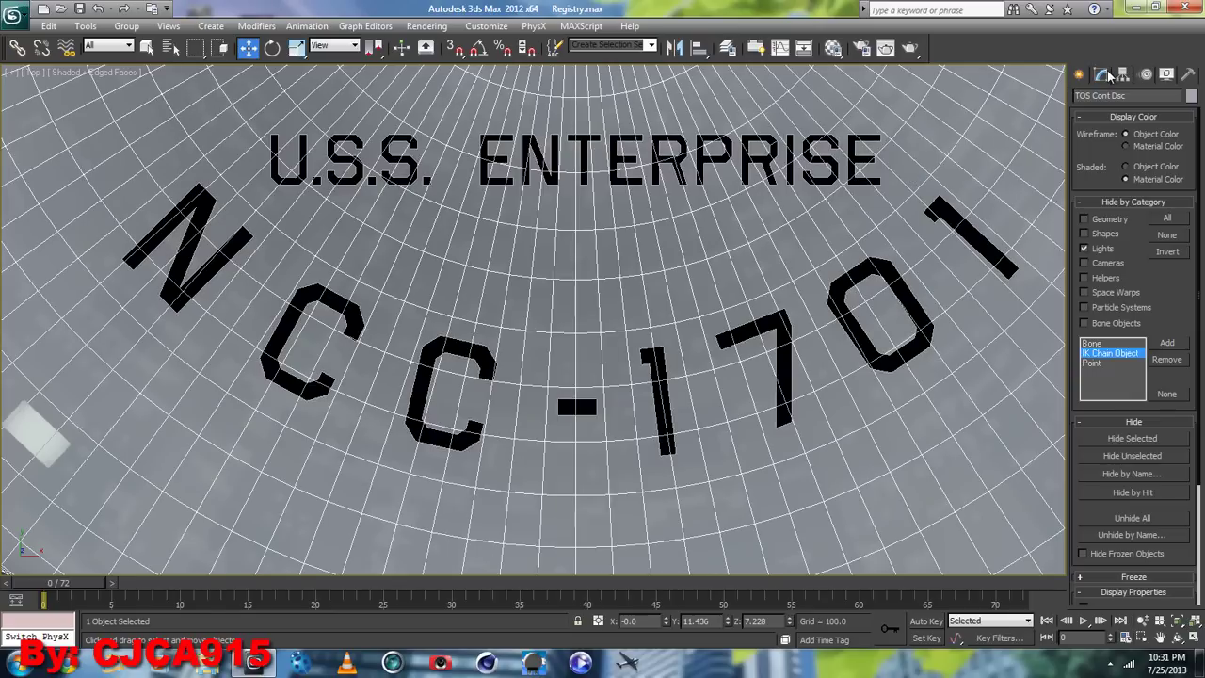
- In Polygon mode, select an arc of faces around ENTERPRISE and the final 1
left_click(1104, 74)
left_click(1151, 292)
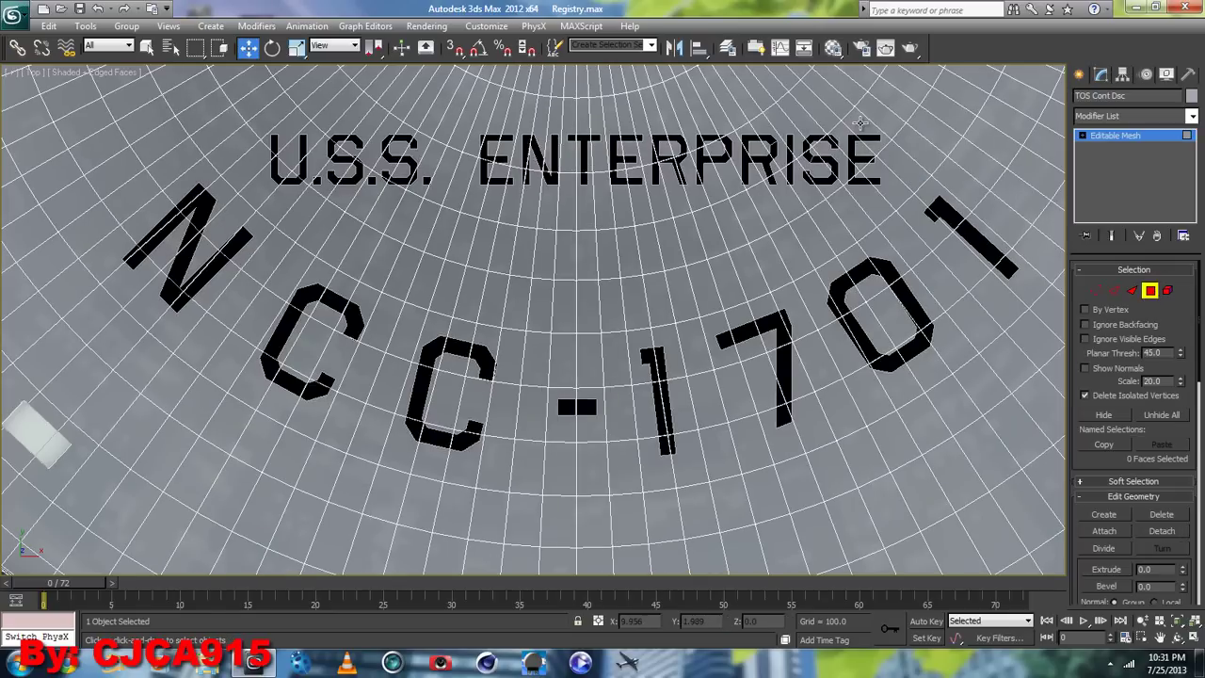
left_click(855, 130)
left_click(812, 120, "ctrl")
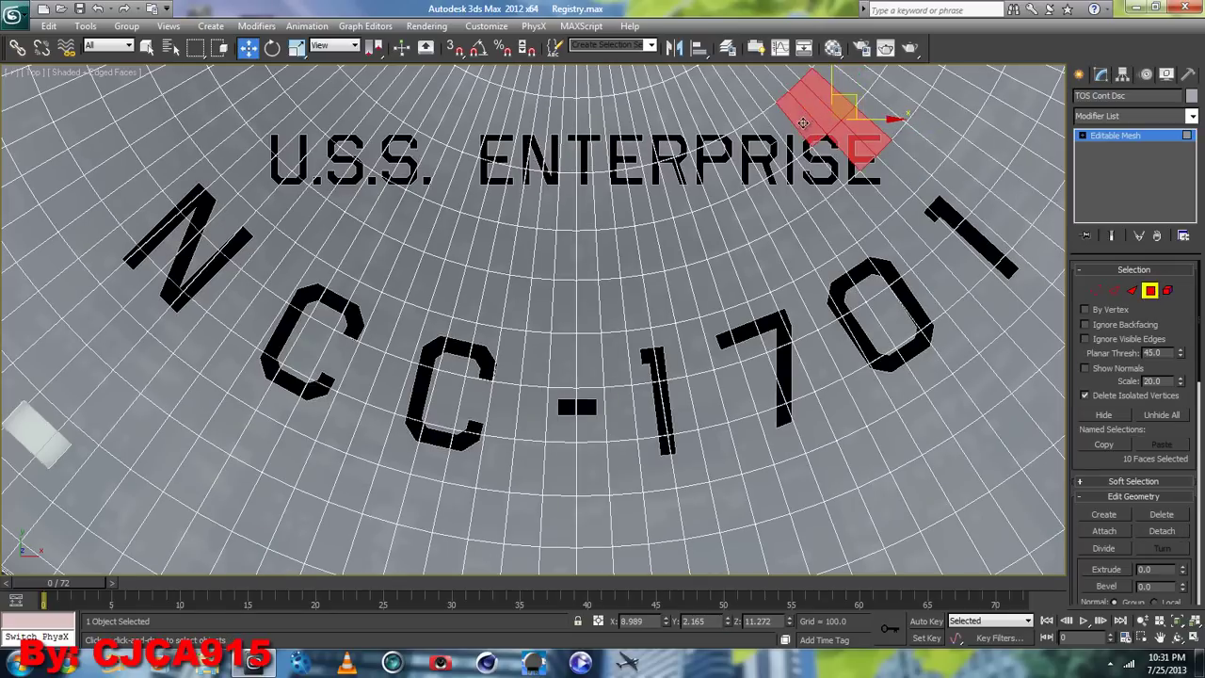
left_click(793, 137, "ctrl")
left_click(779, 155, "ctrl")
left_click(759, 158, "ctrl")
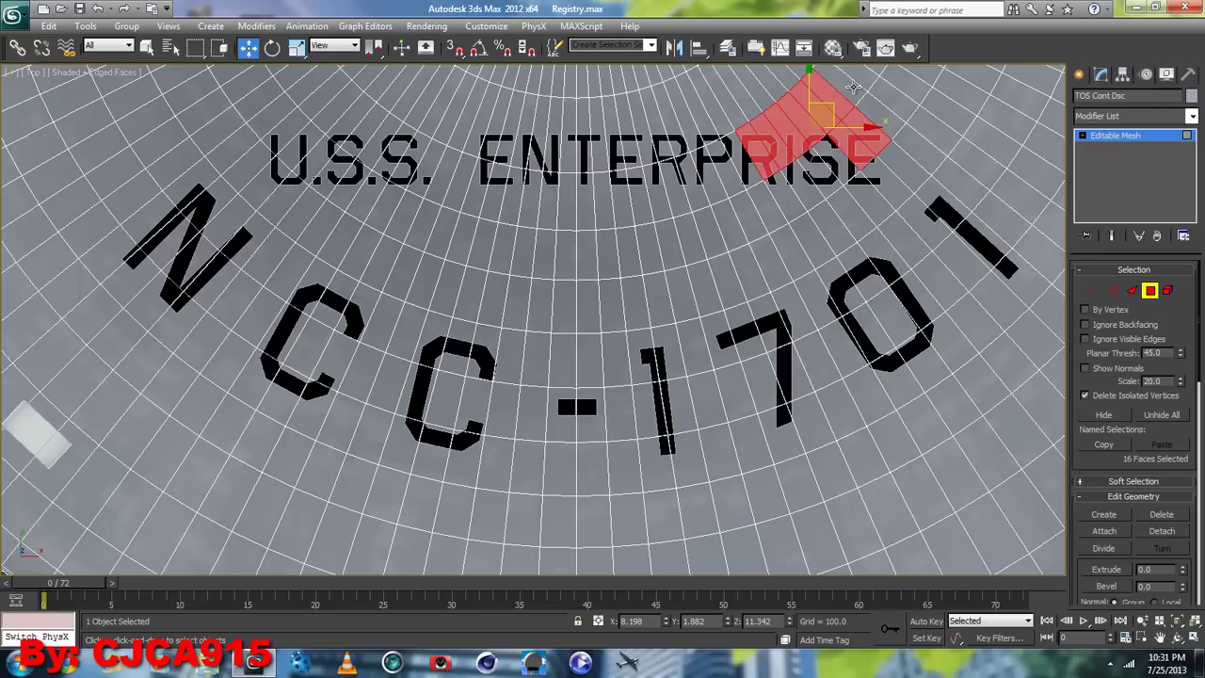
left_click(909, 153, "ctrl")
left_click(927, 172, "ctrl")
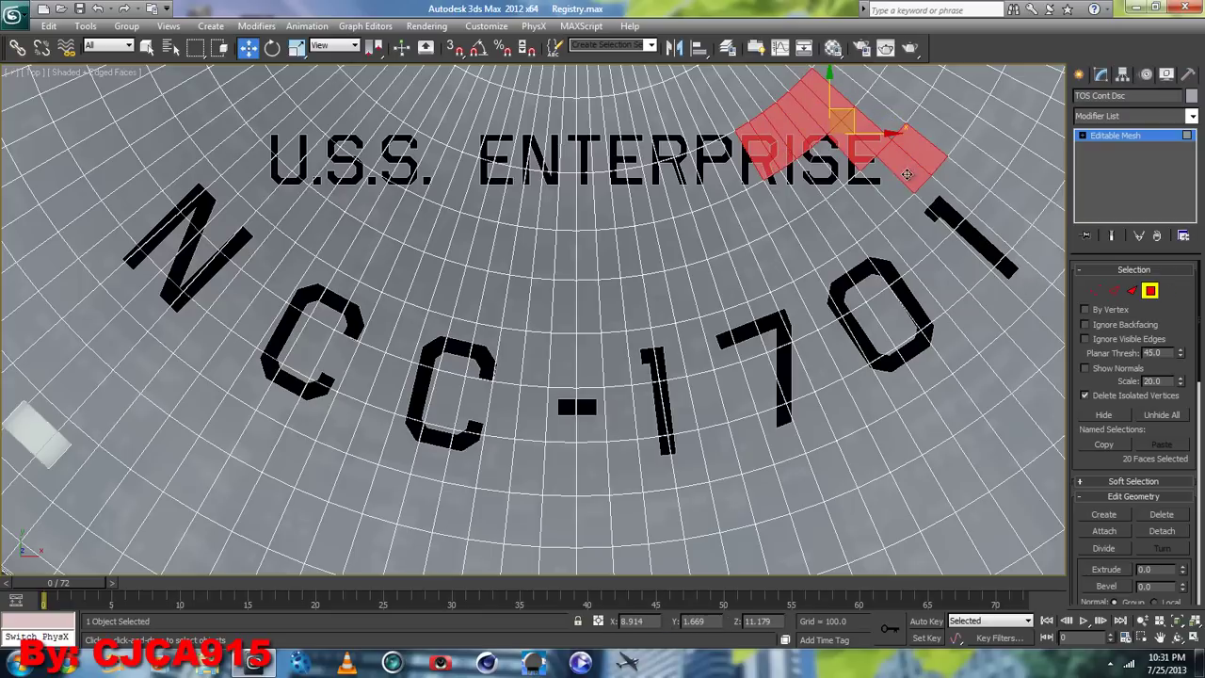
left_click(876, 194, "ctrl")
left_click(862, 202, "ctrl")
left_click(847, 215, "ctrl")
left_click(828, 231, "ctrl")
left_click(812, 243, "ctrl")
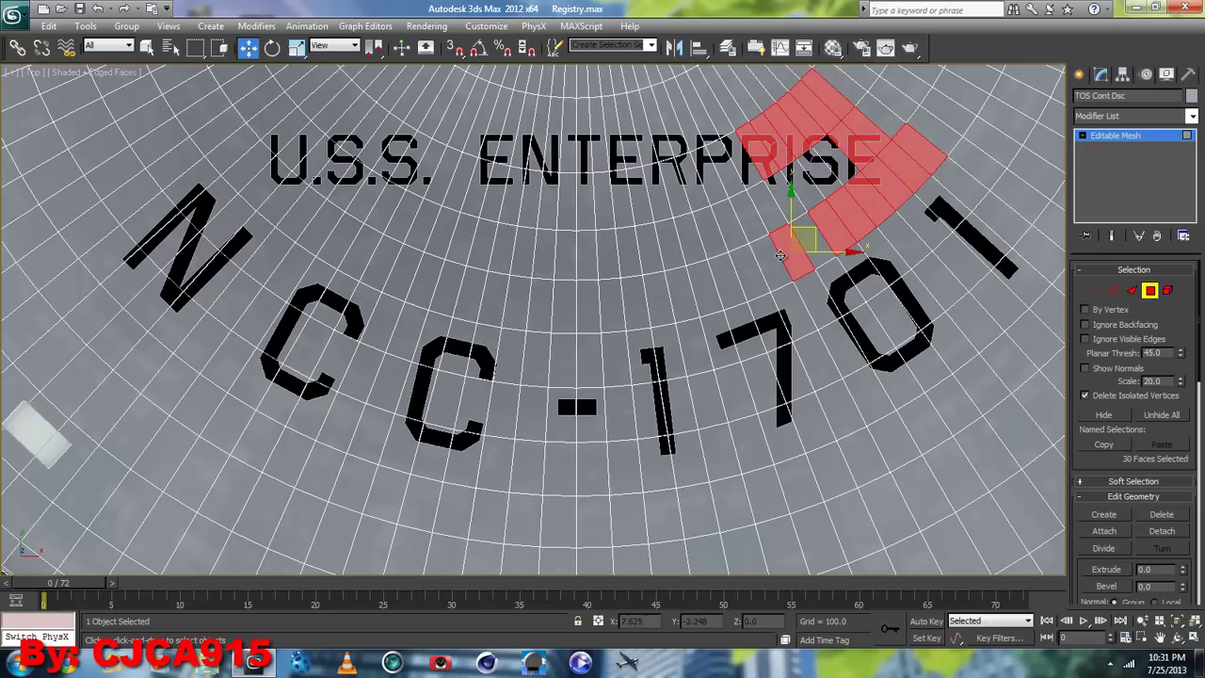
left_click(768, 262, "ctrl")
left_click(740, 275, "ctrl")
left_click(721, 287, "ctrl")
left_click(791, 250, "ctrl")
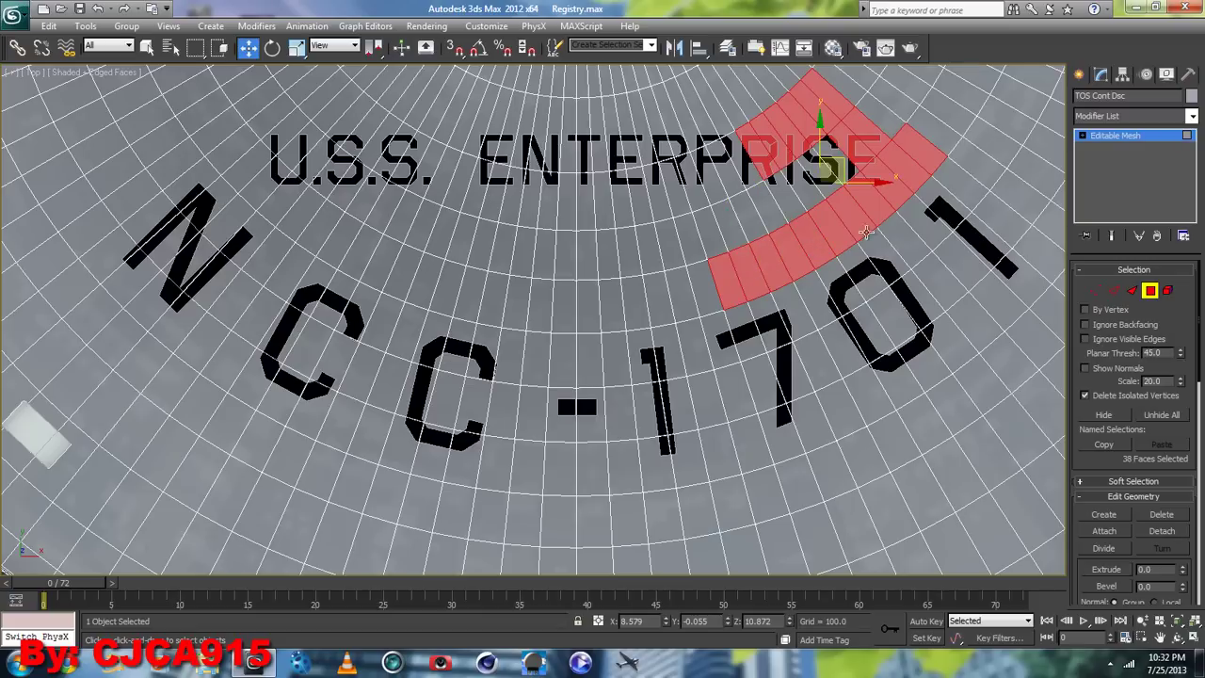
left_click(815, 233, "ctrl")
left_click(942, 212, "ctrl")
left_click(970, 184, "ctrl")
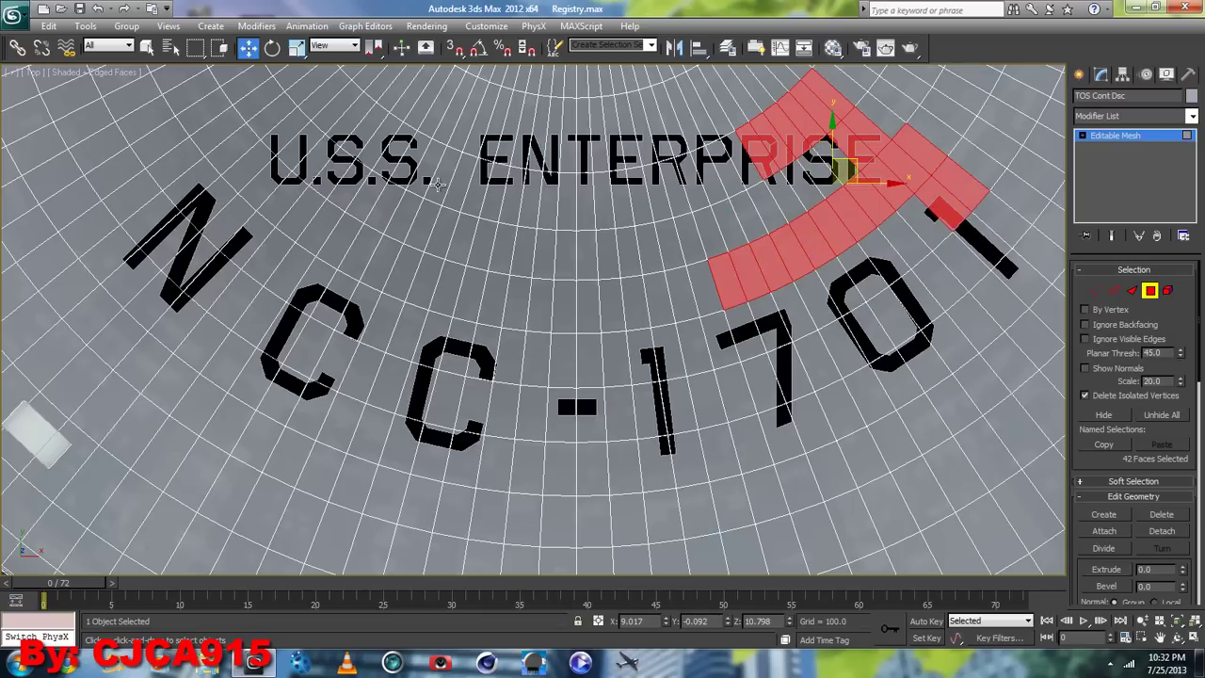
- Add a second patch of faces around U.S.S., bringing the selection to 70 faces
left_click(285, 126, "ctrl")
left_click(253, 155, "ctrl")
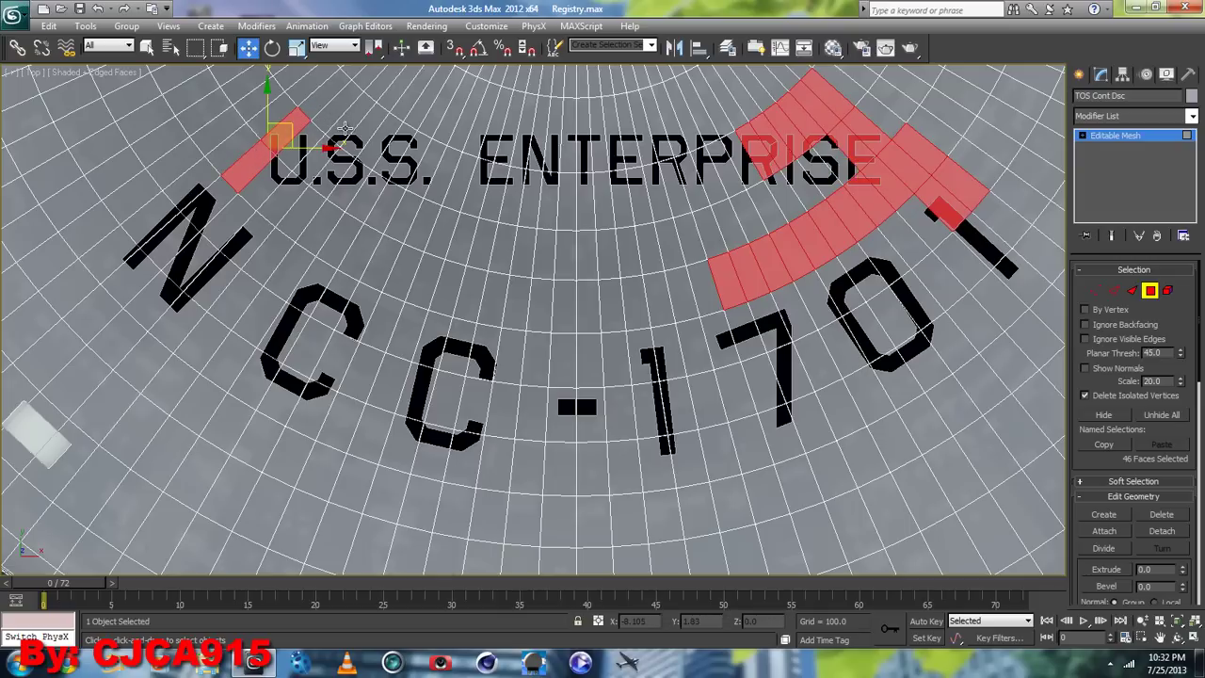
left_click(316, 143, "ctrl")
left_click(330, 139, "ctrl")
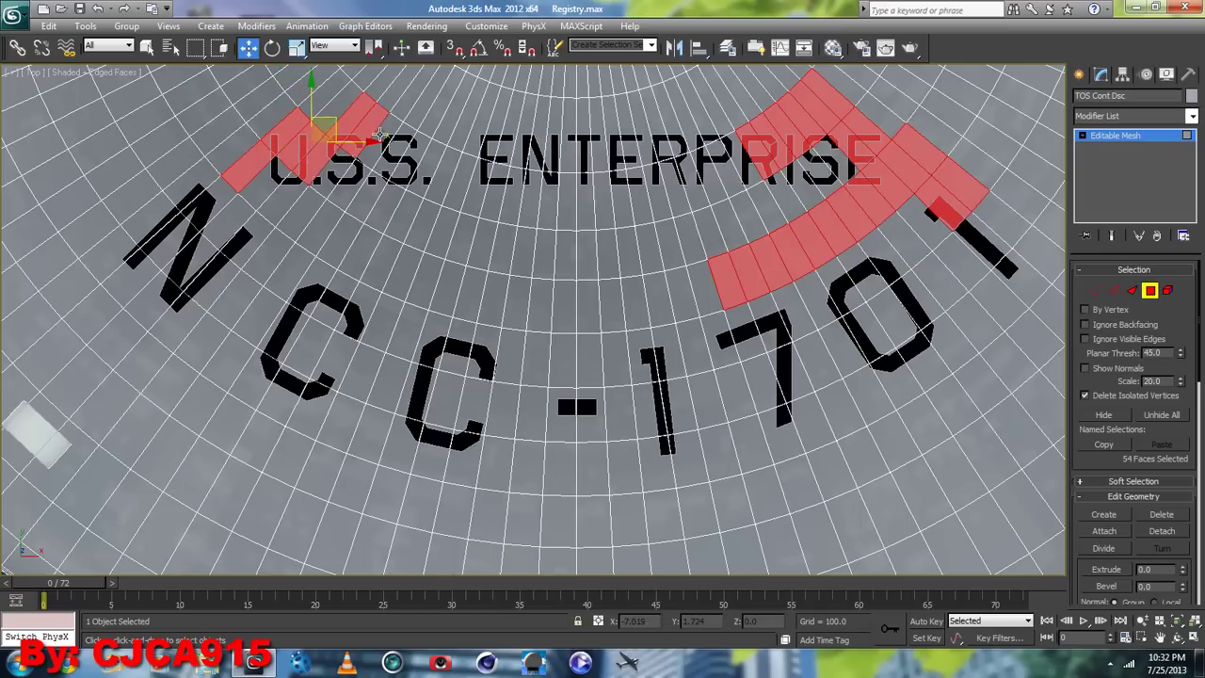
left_click(386, 150, "ctrl")
left_click(369, 194, "ctrl")
left_click(331, 176, "ctrl")
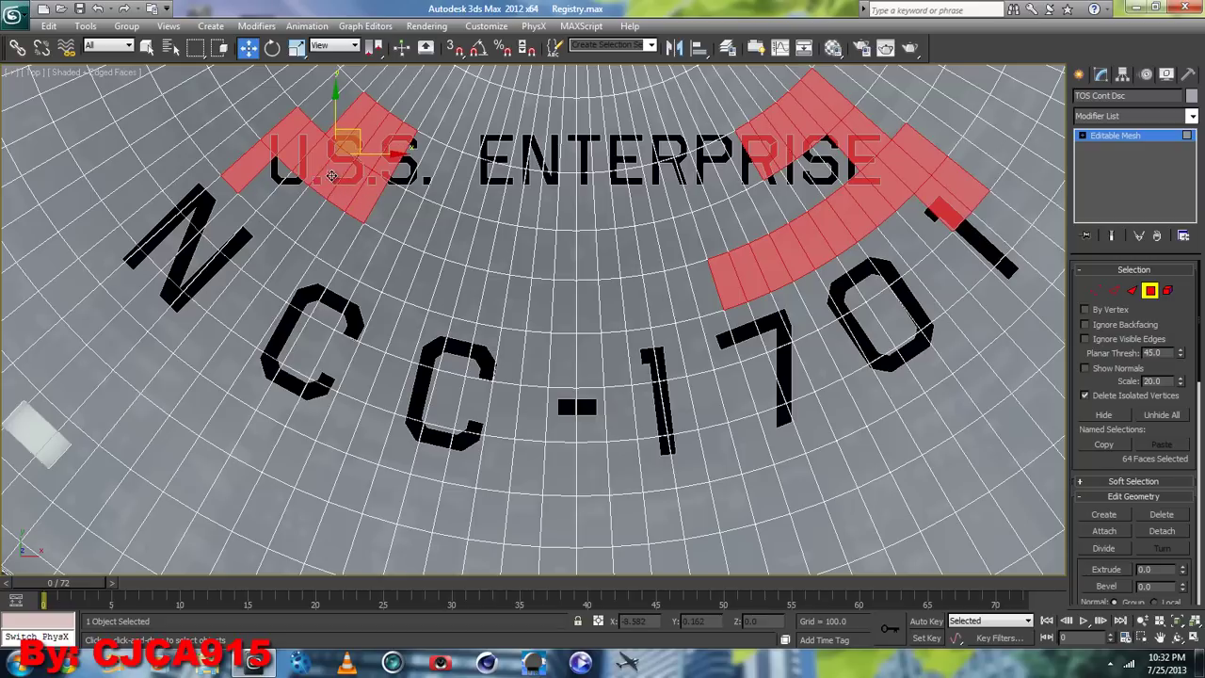
left_click(325, 119, "ctrl")
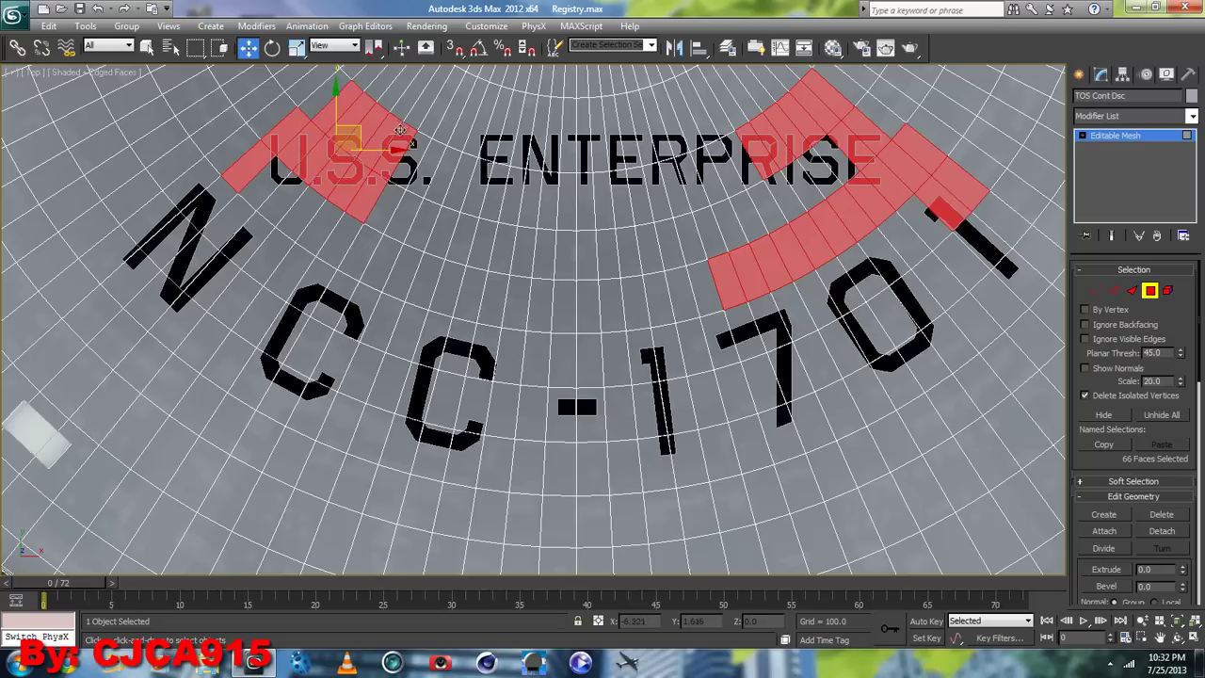
left_click(273, 122, "ctrl")
left_click(237, 151, "ctrl")
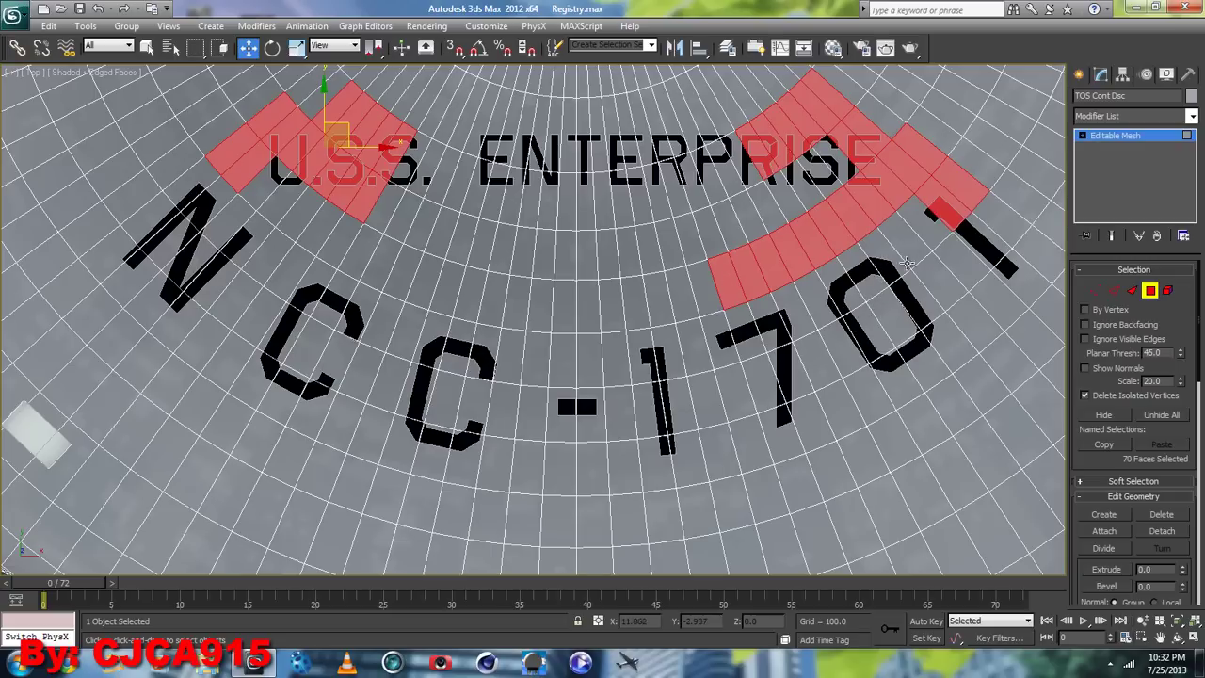
- Reframe the saucer and clear the face selection
middle_click_drag(946, 247, 871, 261)
scroll(861, 261, "down", 5)
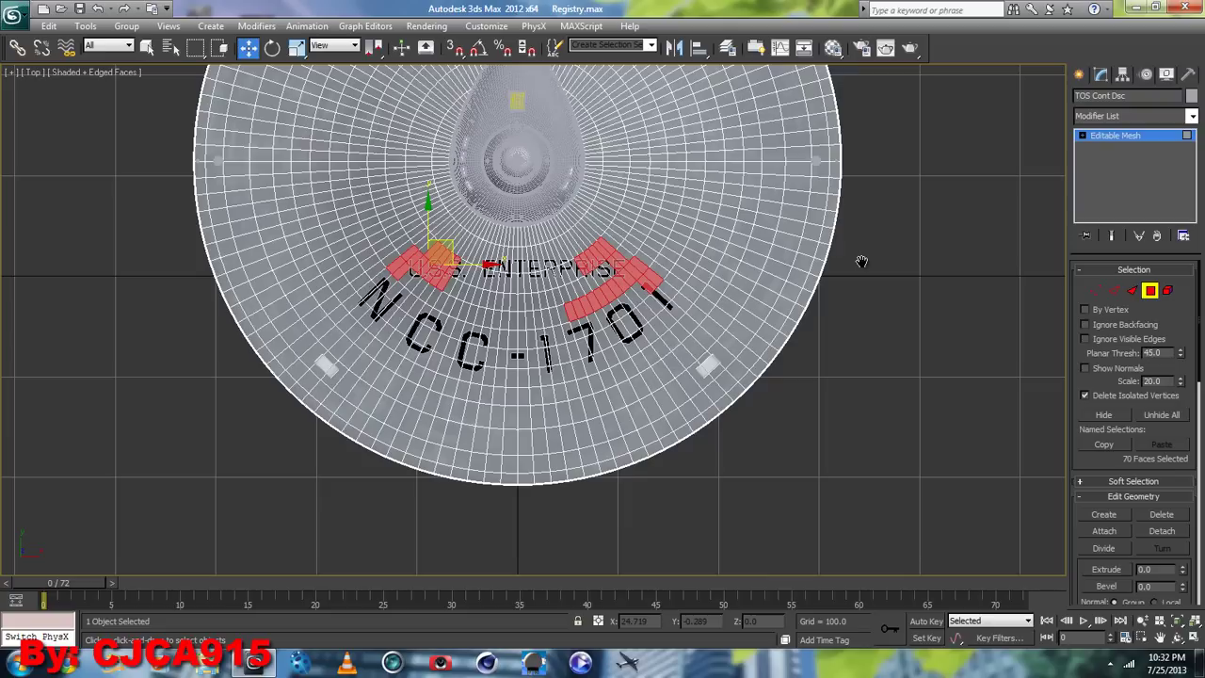
left_click(940, 326)
- Start a new scene without saving and create a green sphere of radius 79.497
left_click(42, 8)
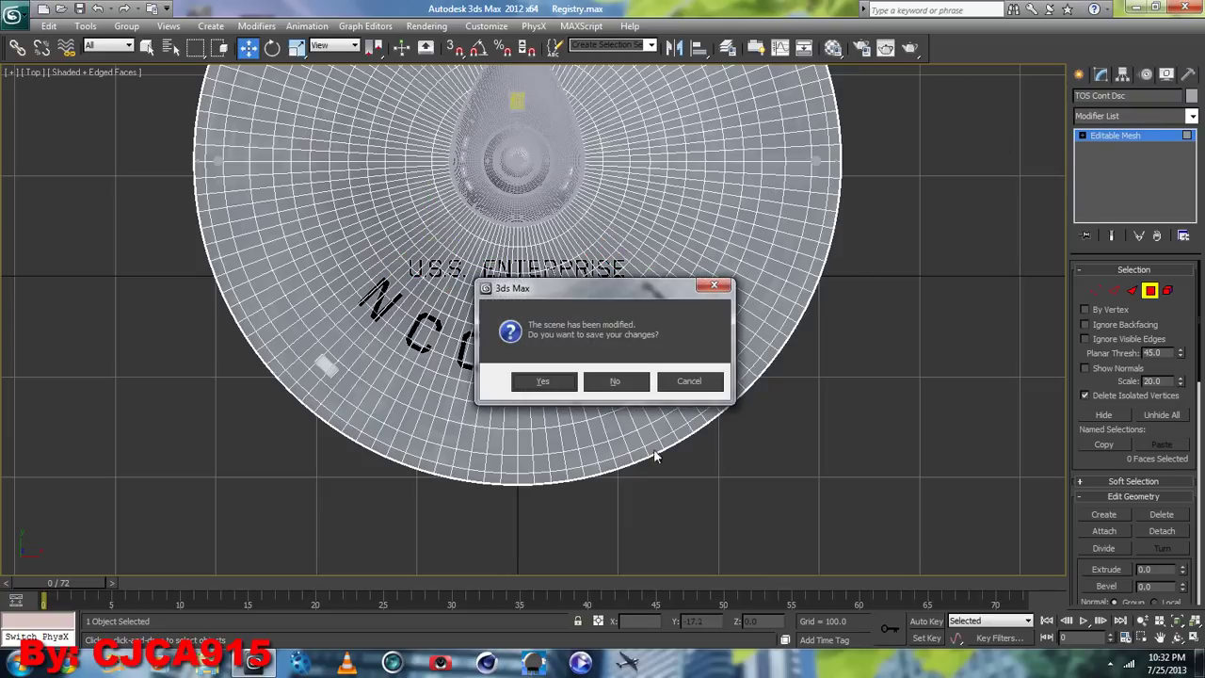
left_click(612, 381)
left_click(569, 373)
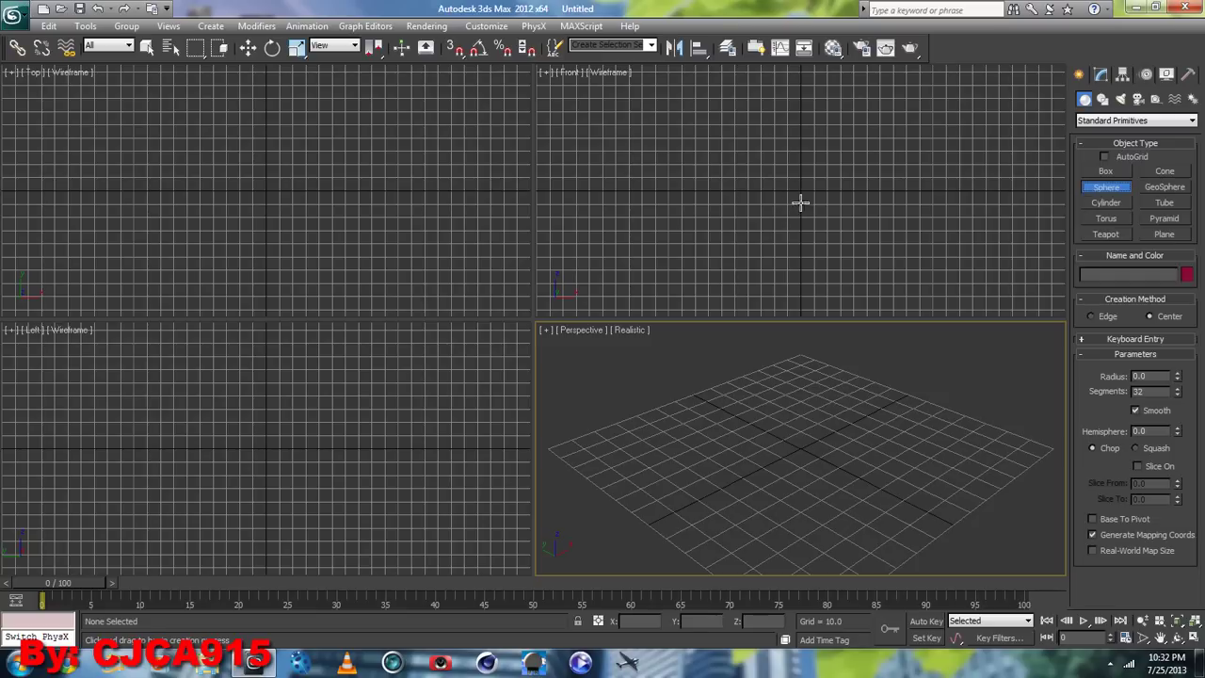
mouse_move(796, 193)
left_mouse_down()
mouse_move(855, 281)
mouse_move(857, 232)
left_mouse_up()
left_click(248, 47)
- Set the Perspective view to Shaded + Edged Faces and reframe the sphere
middle_click_drag(848, 528, 852, 457)
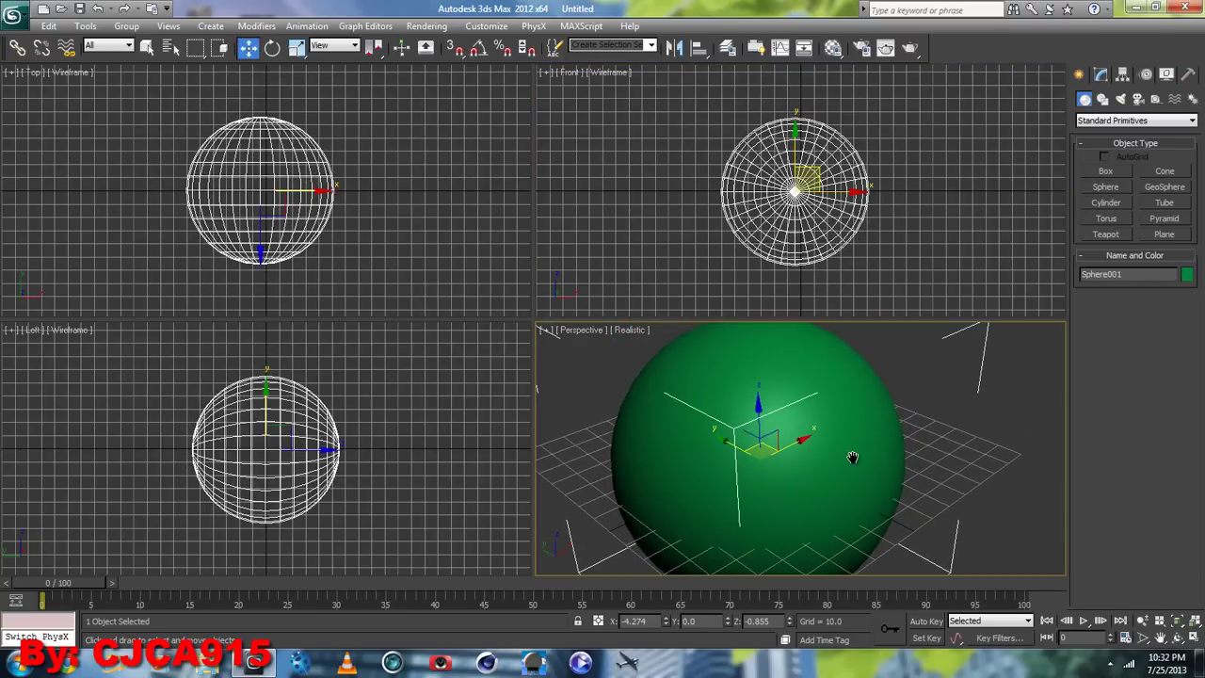
left_click(629, 329)
left_click(664, 398)
middle_click_drag(942, 490, 950, 476)
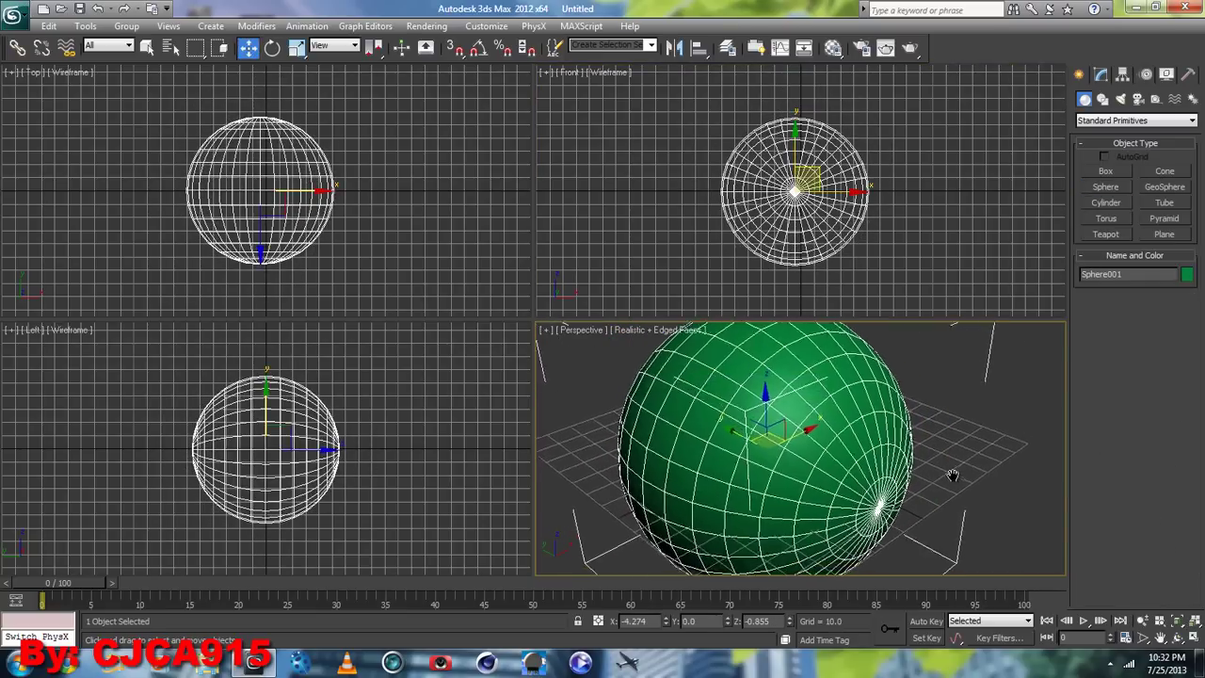
left_click(640, 330)
left_click(659, 364)
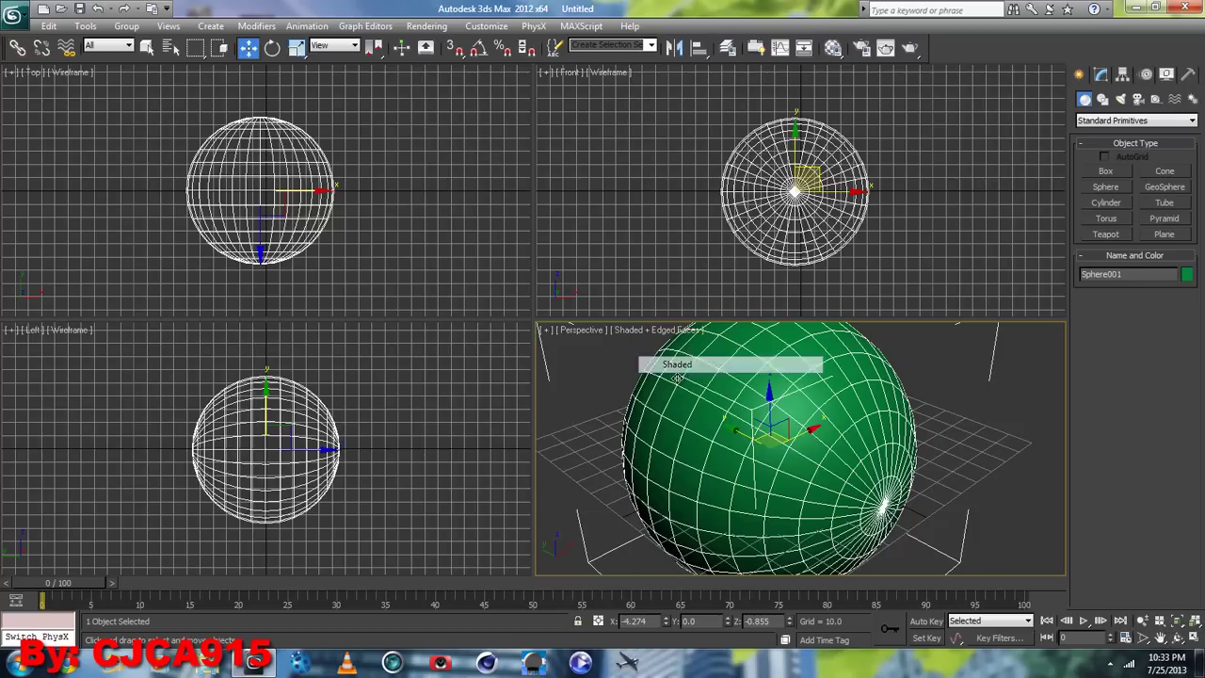
middle_click_drag(963, 403, 900, 496)
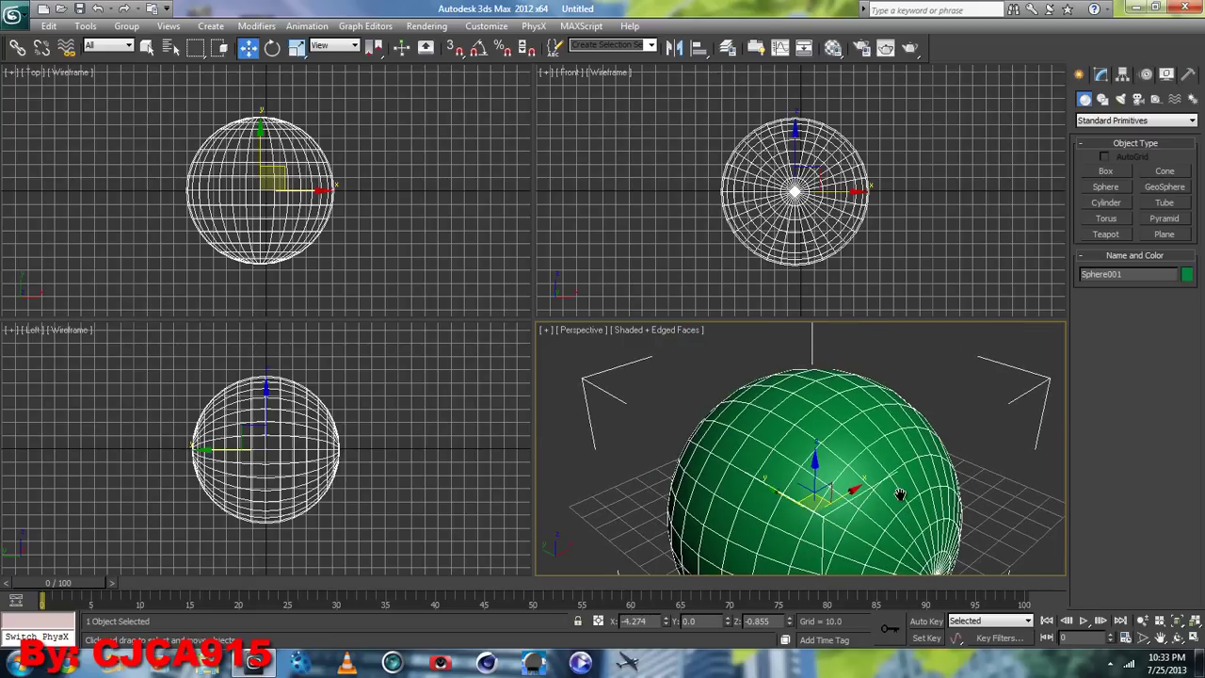
scroll(900, 497, "up", 3)
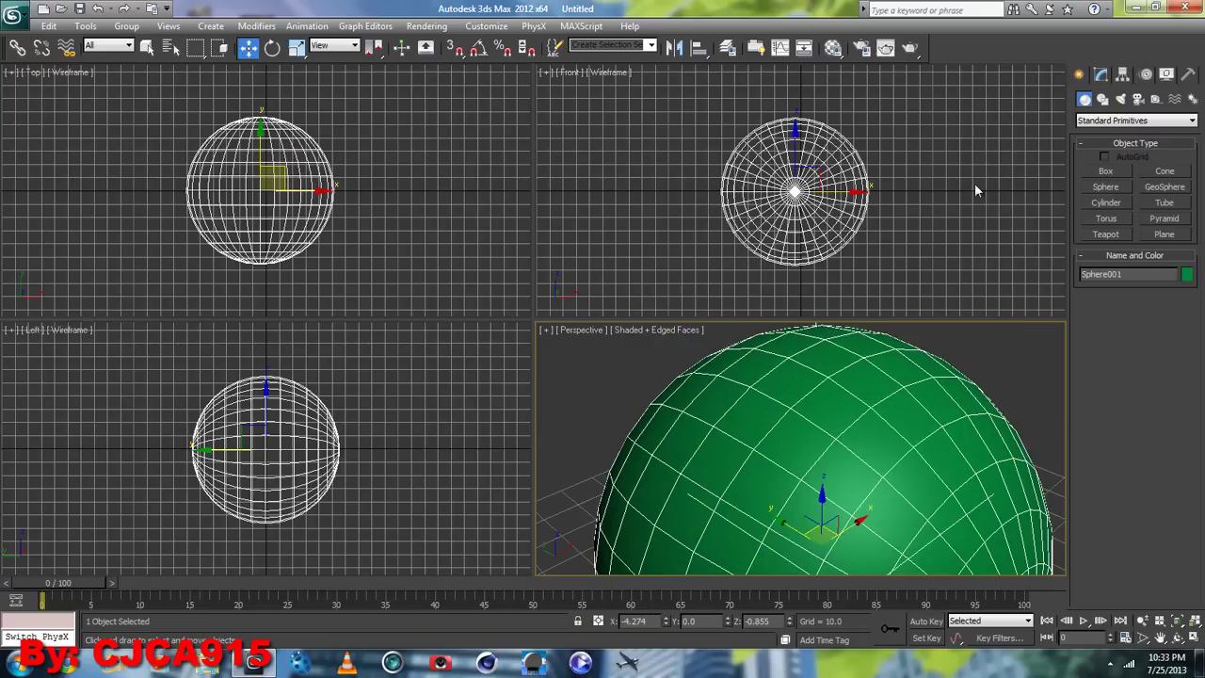
- Convert the sphere to an Editable Poly
left_click(1112, 75)
right_click(819, 447)
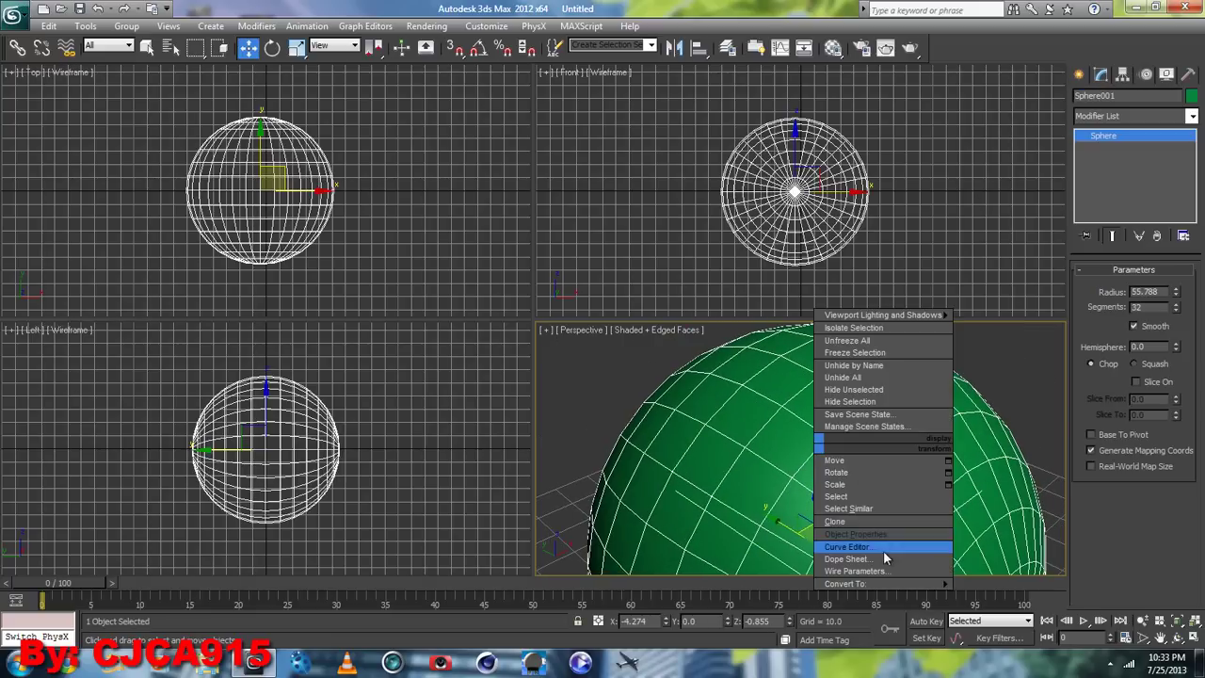
left_click(1005, 596)
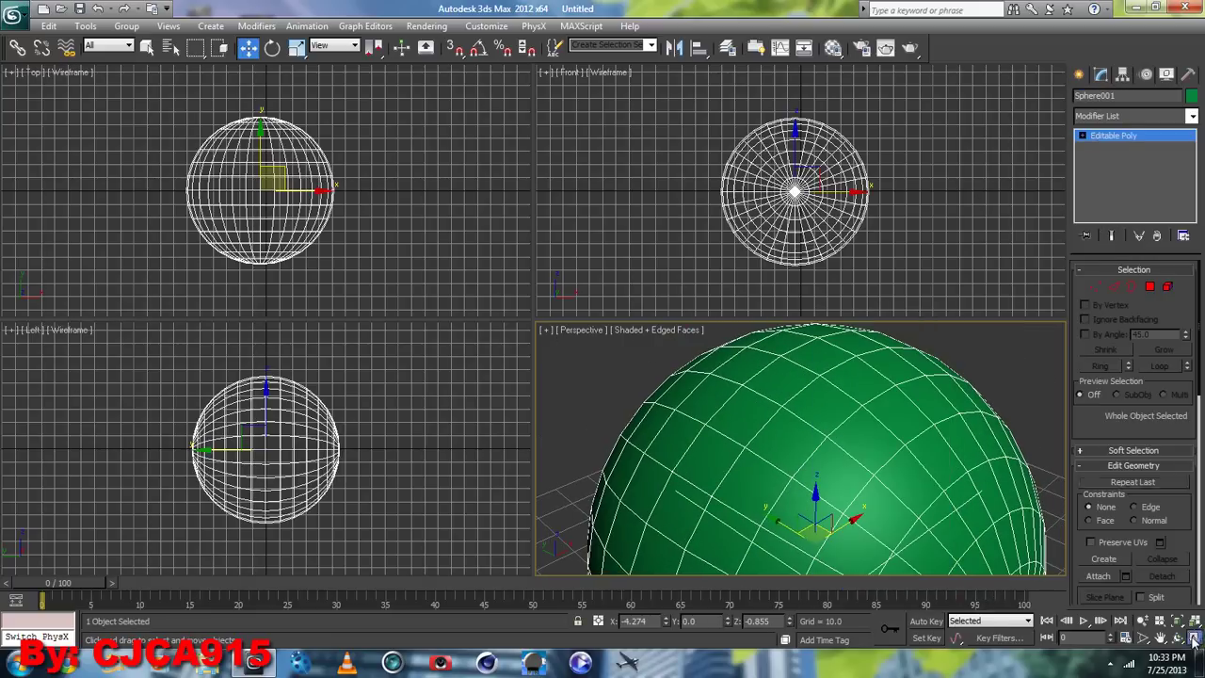
- Maximize the Perspective view, orbit to face the sphere, and enter Polygon sub-object mode
left_click(1194, 638)
scroll(578, 391, "down", 4)
left_click(1177, 638)
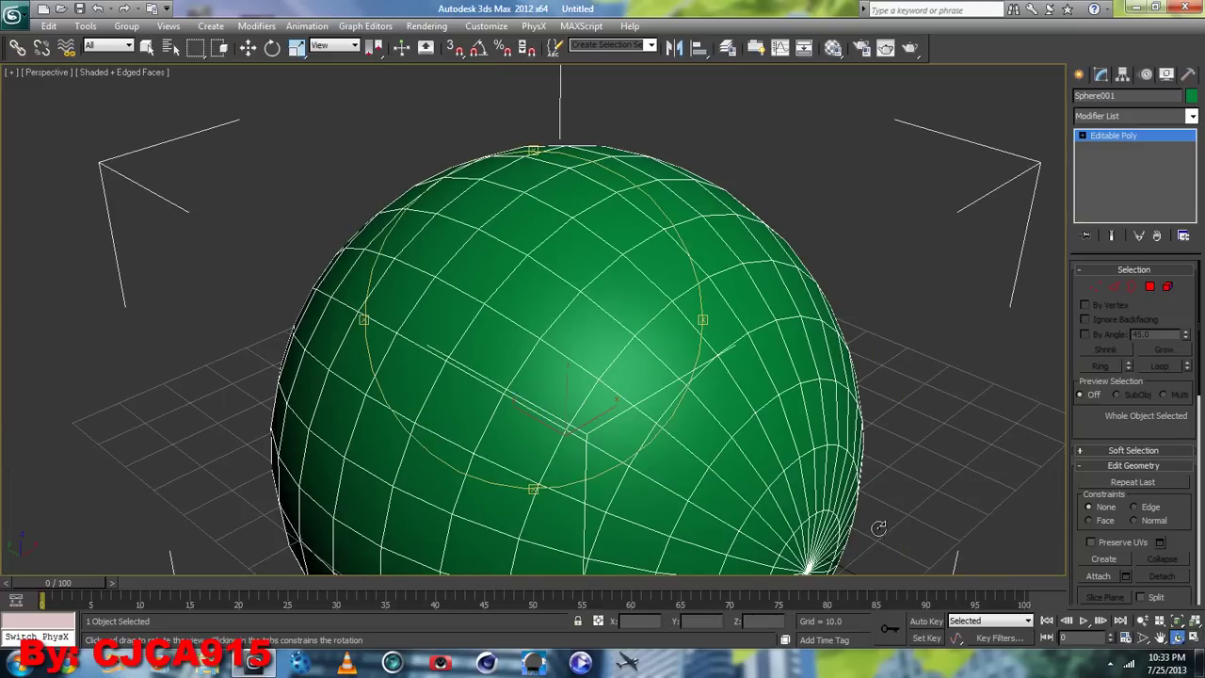
mouse_move(582, 343)
left_mouse_down()
mouse_move(635, 369)
mouse_move(699, 345)
left_mouse_up()
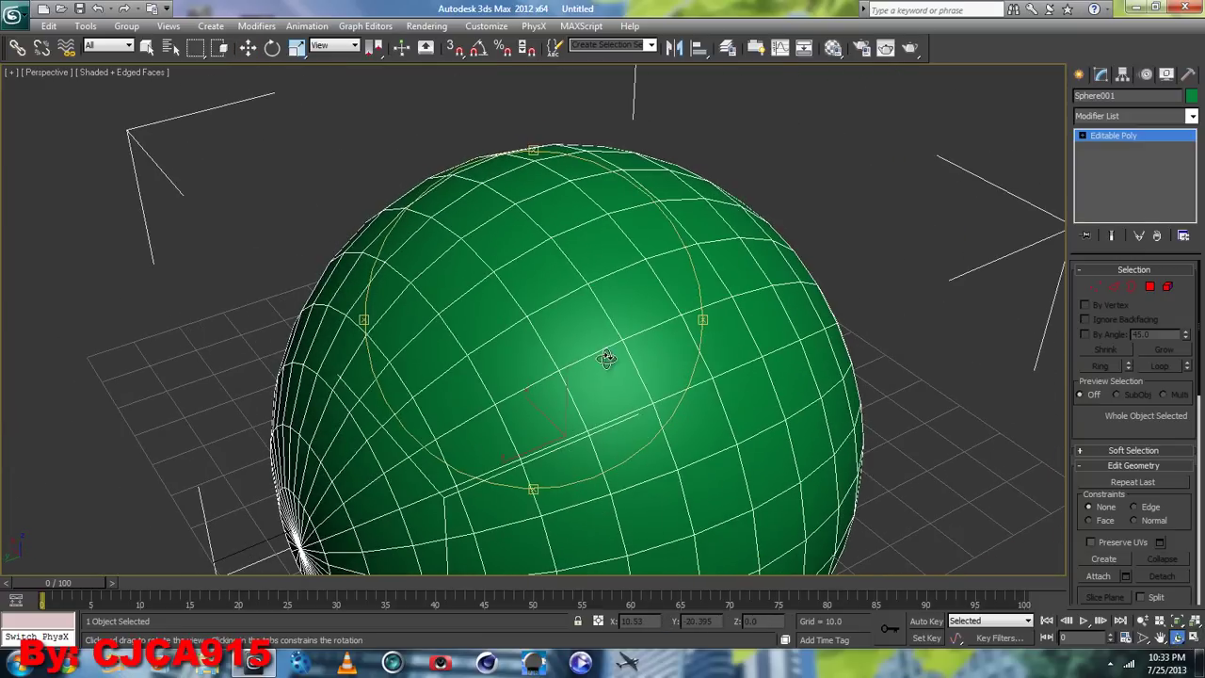
mouse_move(611, 358)
left_mouse_down()
mouse_move(602, 308)
mouse_move(592, 318)
left_mouse_up()
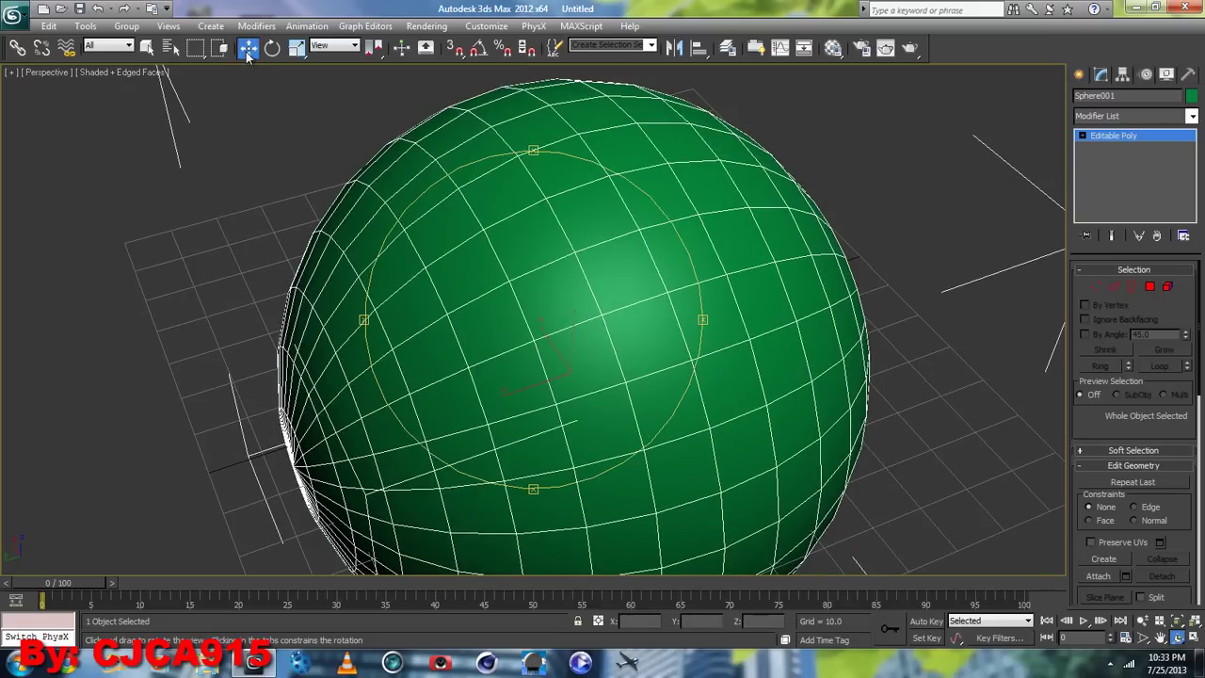
left_click(248, 49)
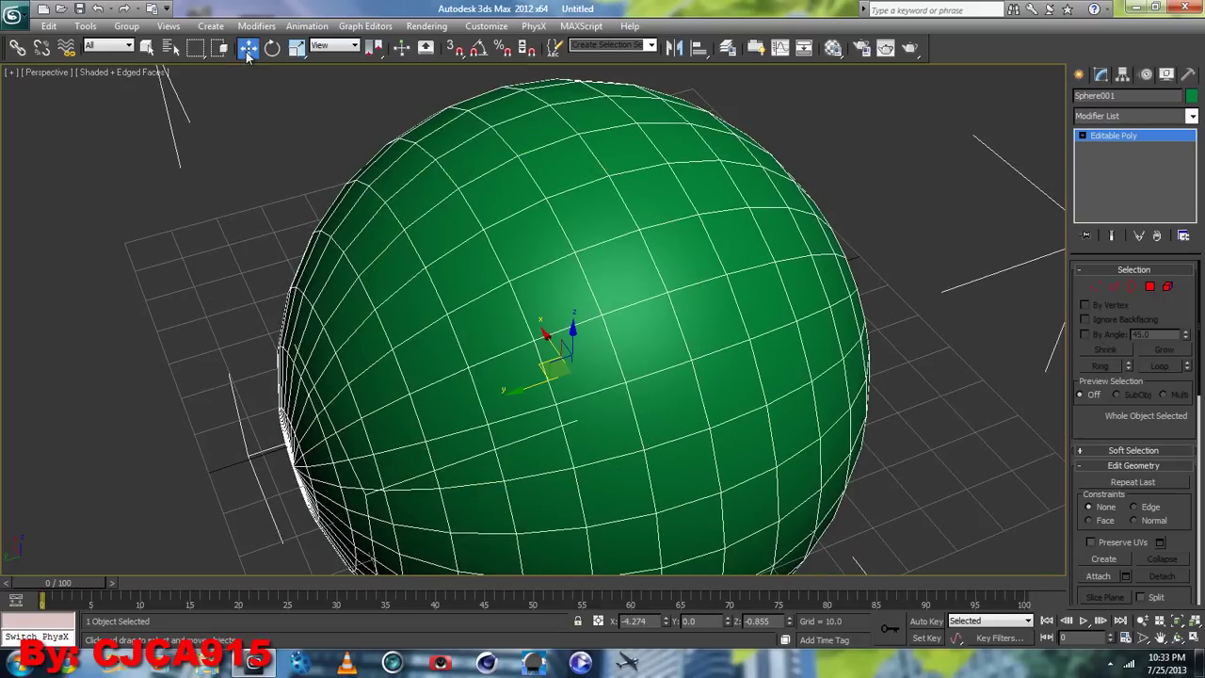
left_click(1177, 638)
mouse_move(490, 320)
left_mouse_down()
mouse_move(578, 283)
mouse_move(482, 293)
left_mouse_up()
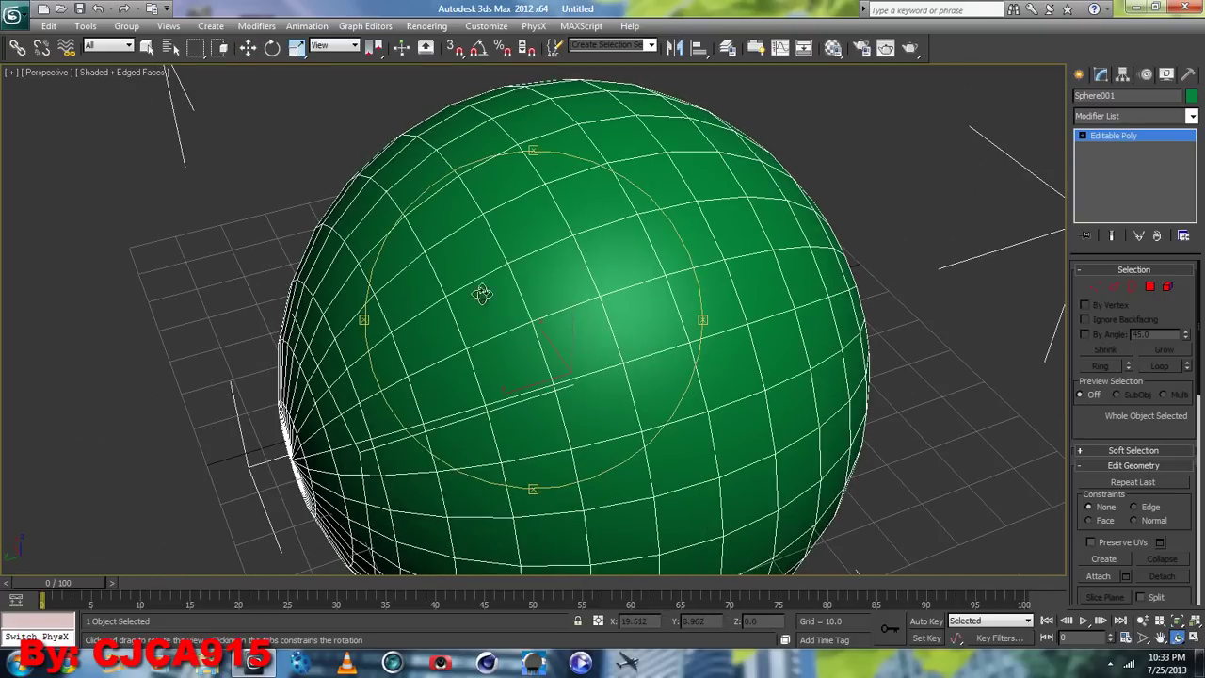
left_click(248, 49)
left_click(1150, 286)
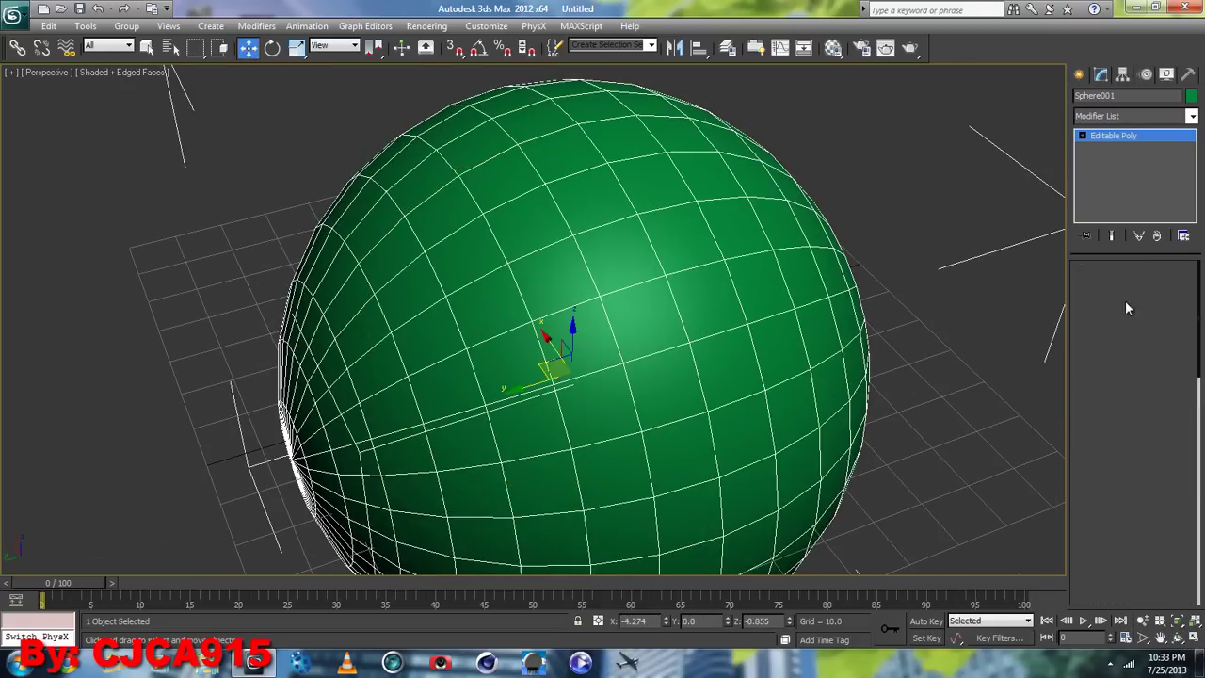
- Select a 21-polygon band on the sphere's surface
left_click(538, 283)
left_click(612, 255, "ctrl")
left_click(673, 240, "ctrl")
left_click(730, 230, "ctrl")
left_click(767, 226, "ctrl")
left_click(791, 286, "ctrl")
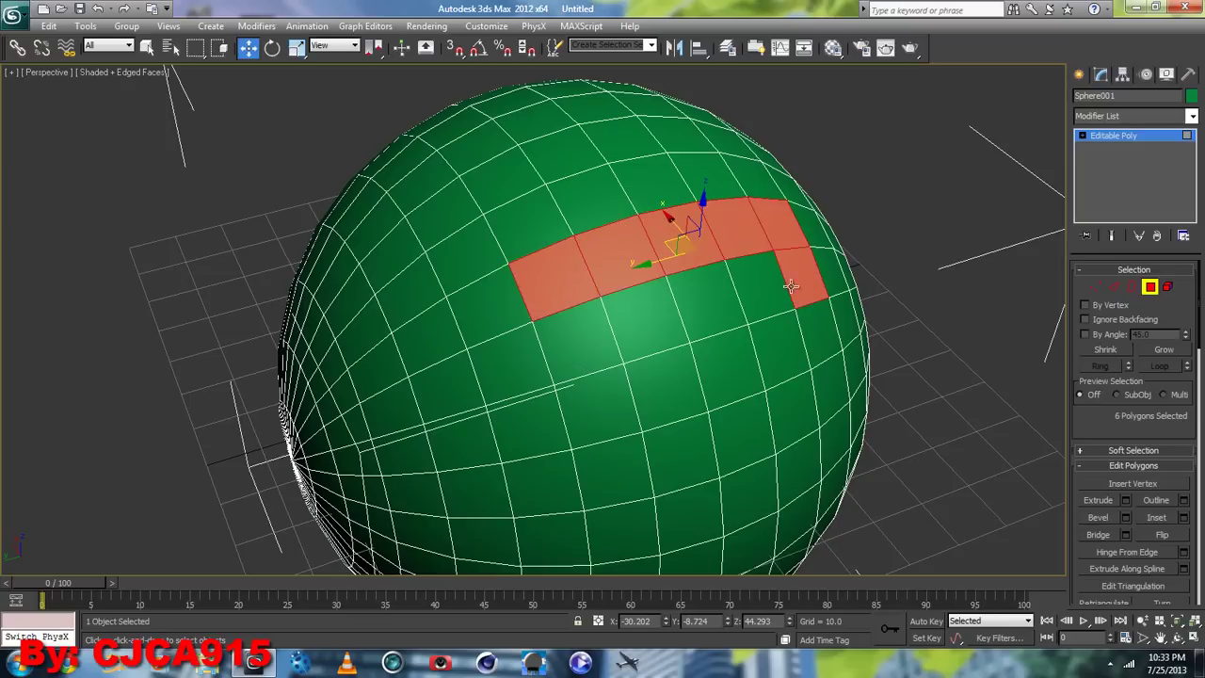
left_click(758, 287, "ctrl")
left_click(697, 299, "ctrl")
left_click(650, 320, "ctrl")
left_click(580, 343, "ctrl")
left_click(513, 363, "ctrl")
left_click(527, 424, "ctrl")
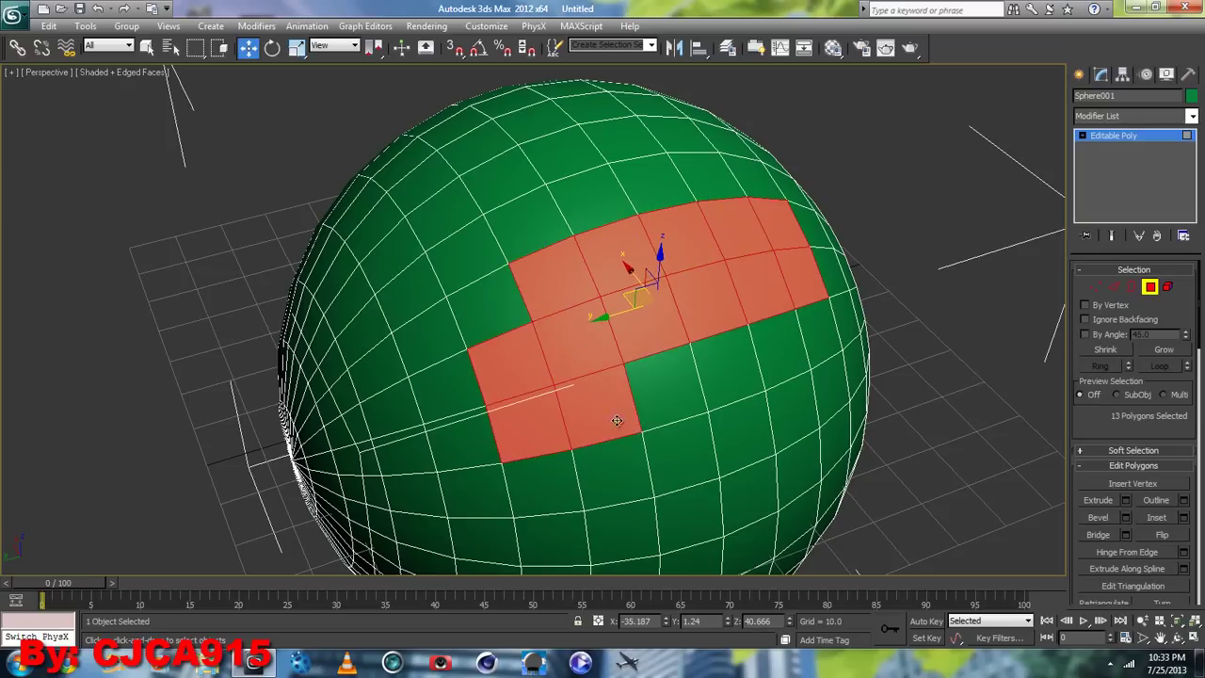
left_click(667, 388, "ctrl")
left_click(729, 368, "ctrl")
left_click(780, 350, "ctrl")
left_click(820, 334, "ctrl")
left_click(495, 327, "ctrl")
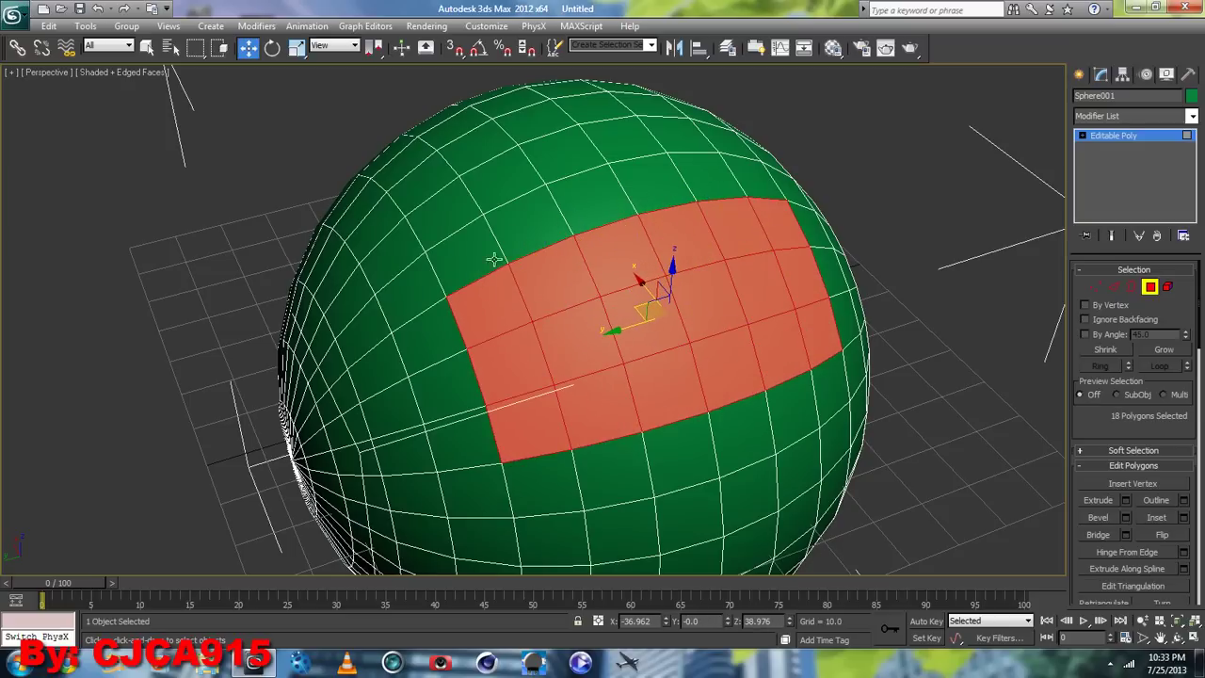
left_click(526, 231, "ctrl")
left_click(591, 199, "ctrl")
left_click(649, 181, "ctrl")
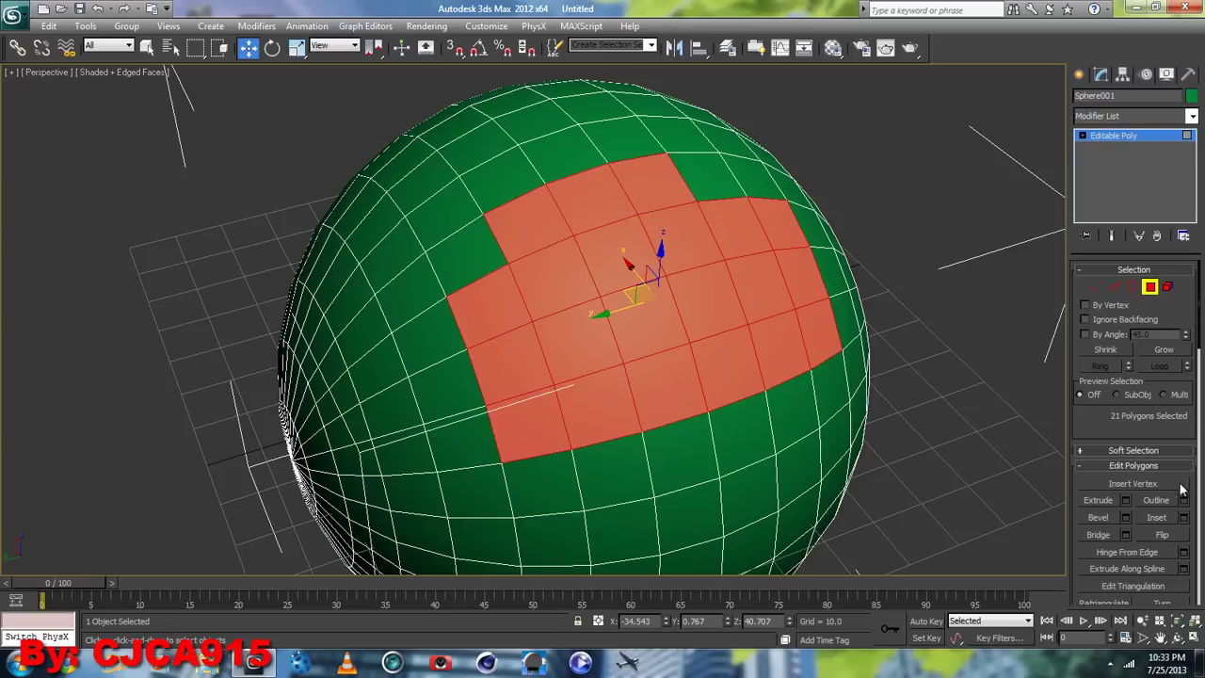
- Detach the selected polygons as a clone named Object001
left_click_drag(1201, 303, 1202, 415)
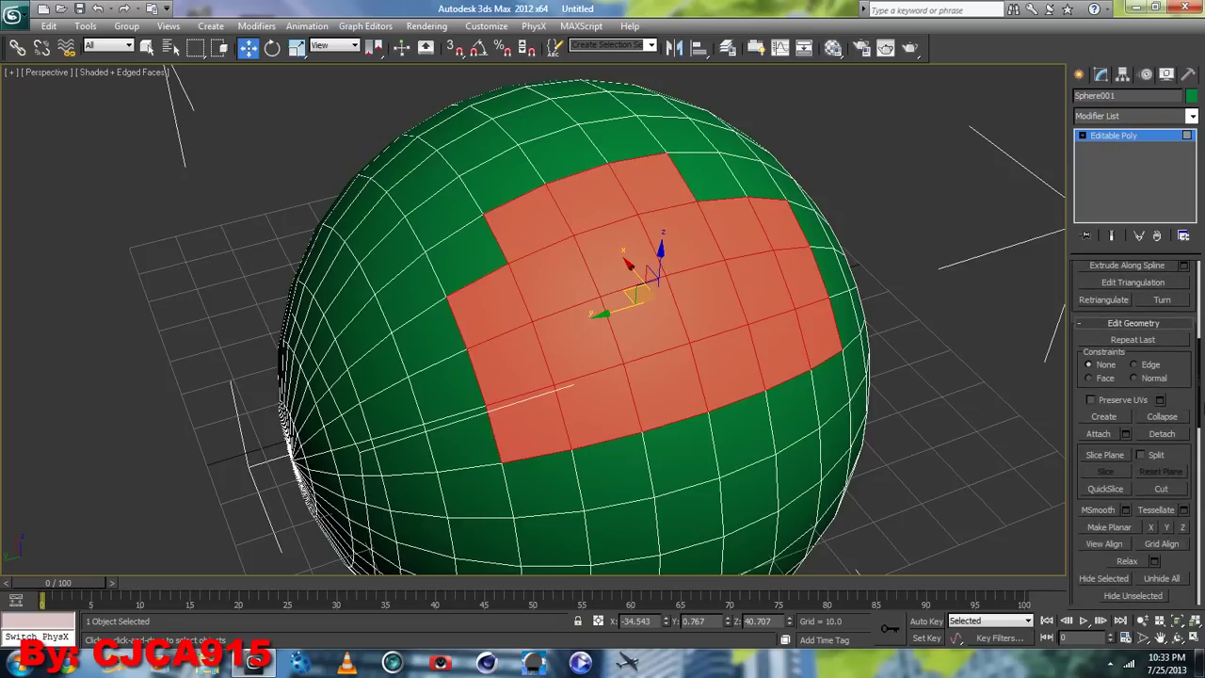
left_click(1164, 435)
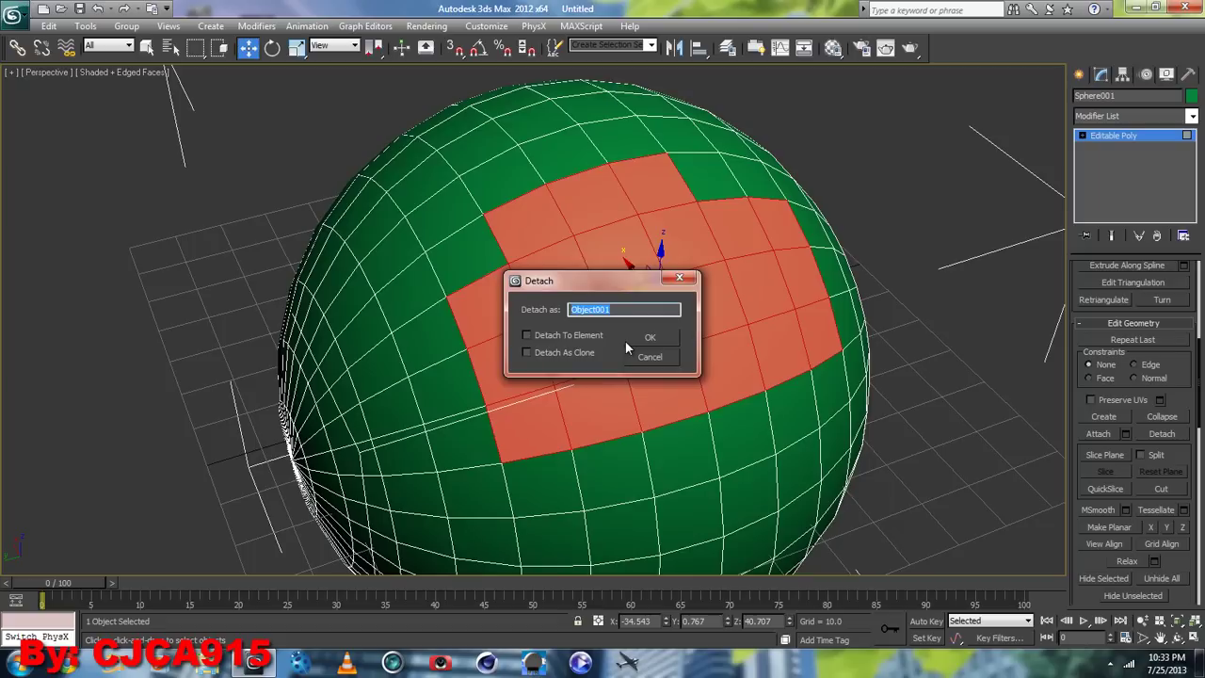
left_click(569, 352)
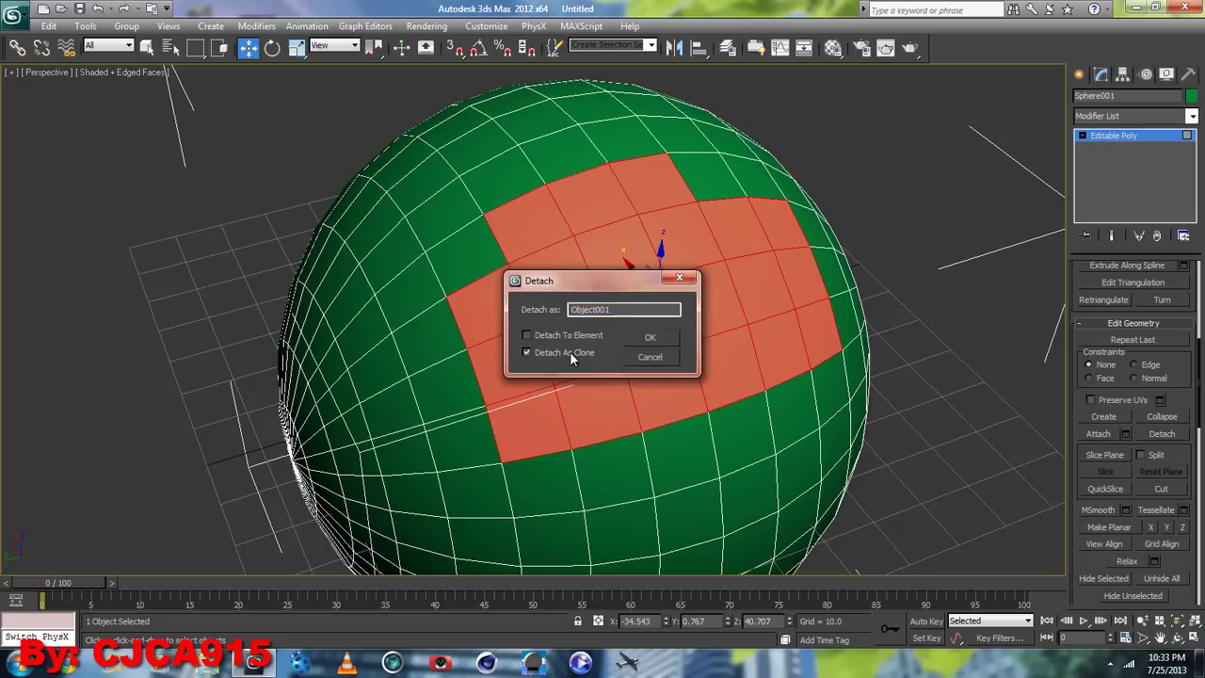
left_click(651, 338)
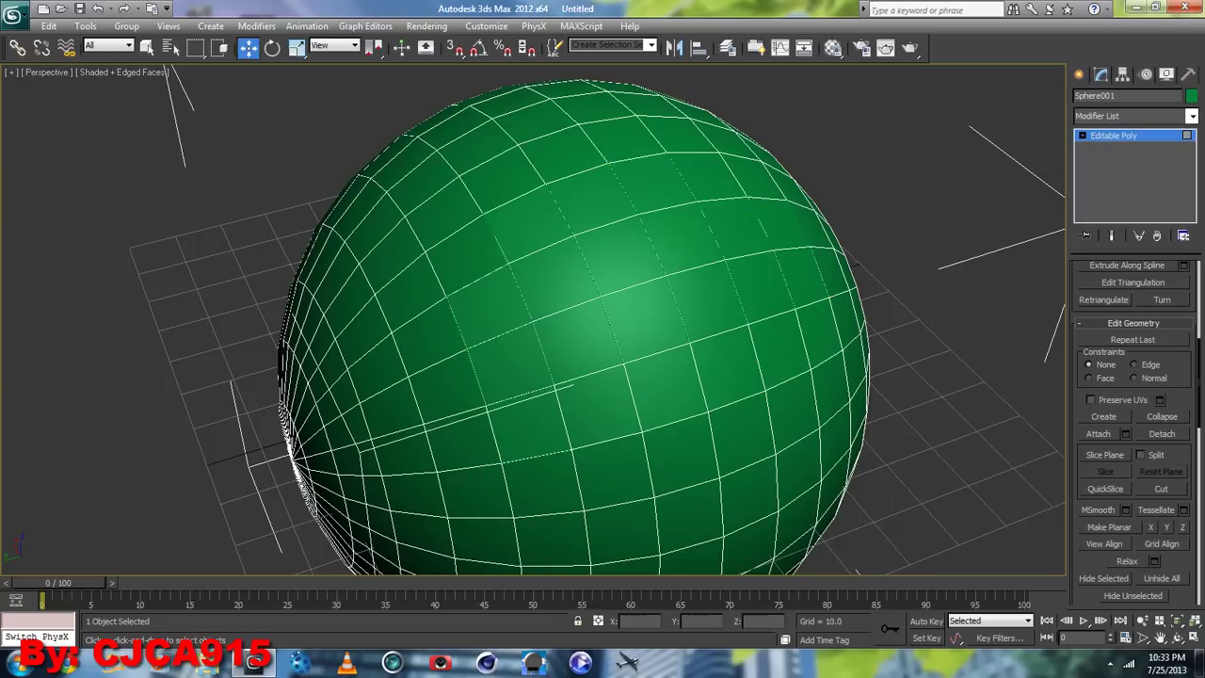
- Select the Object001 patch, lift it twice and undo both moves, leaving it on the sphere
left_click(1140, 132)
left_click(936, 215)
left_click(570, 329)
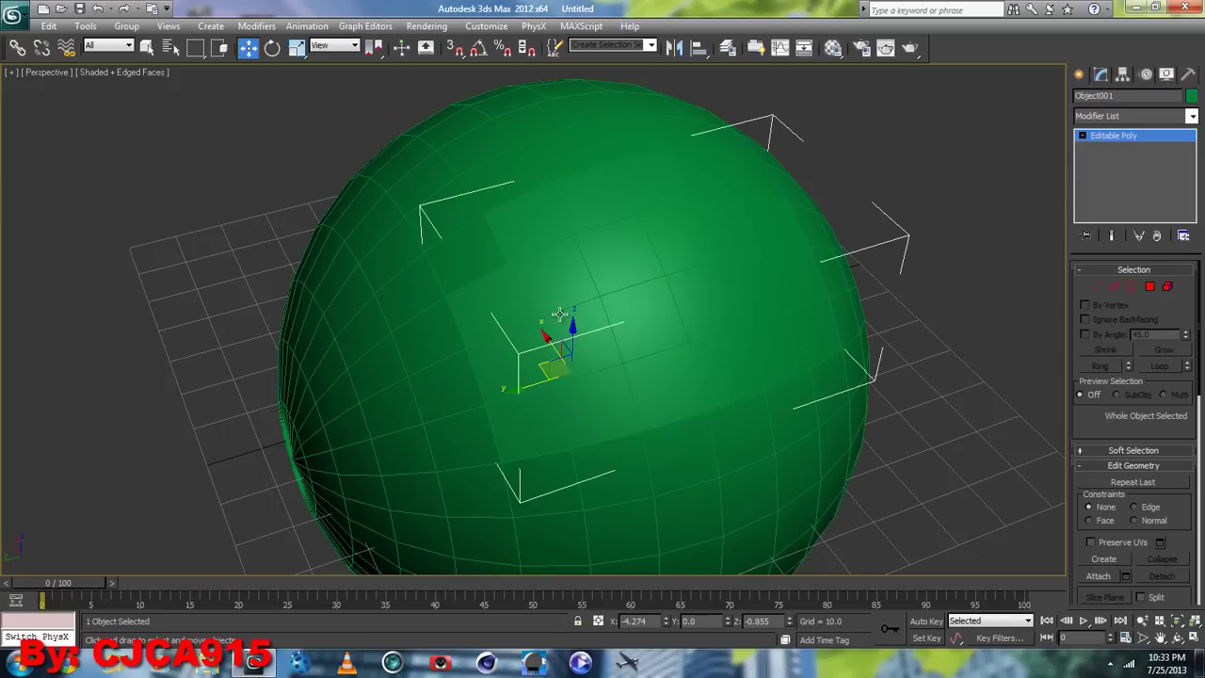
left_click_drag(575, 329, 530, 206)
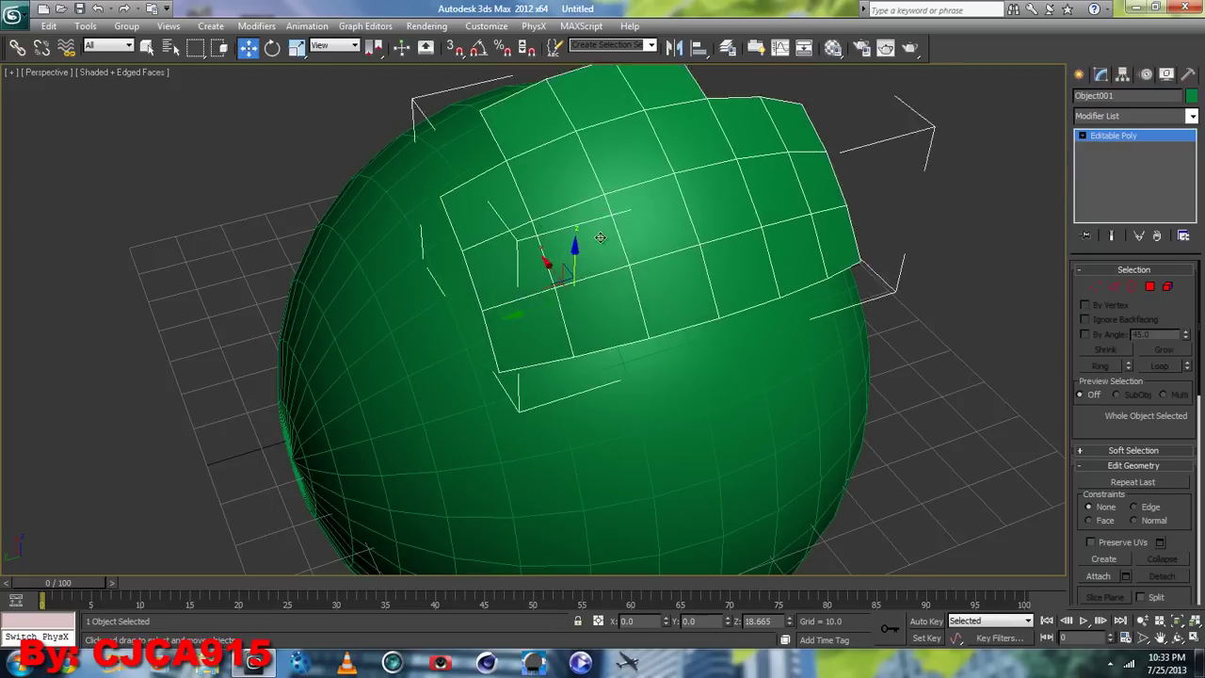
left_click(98, 10)
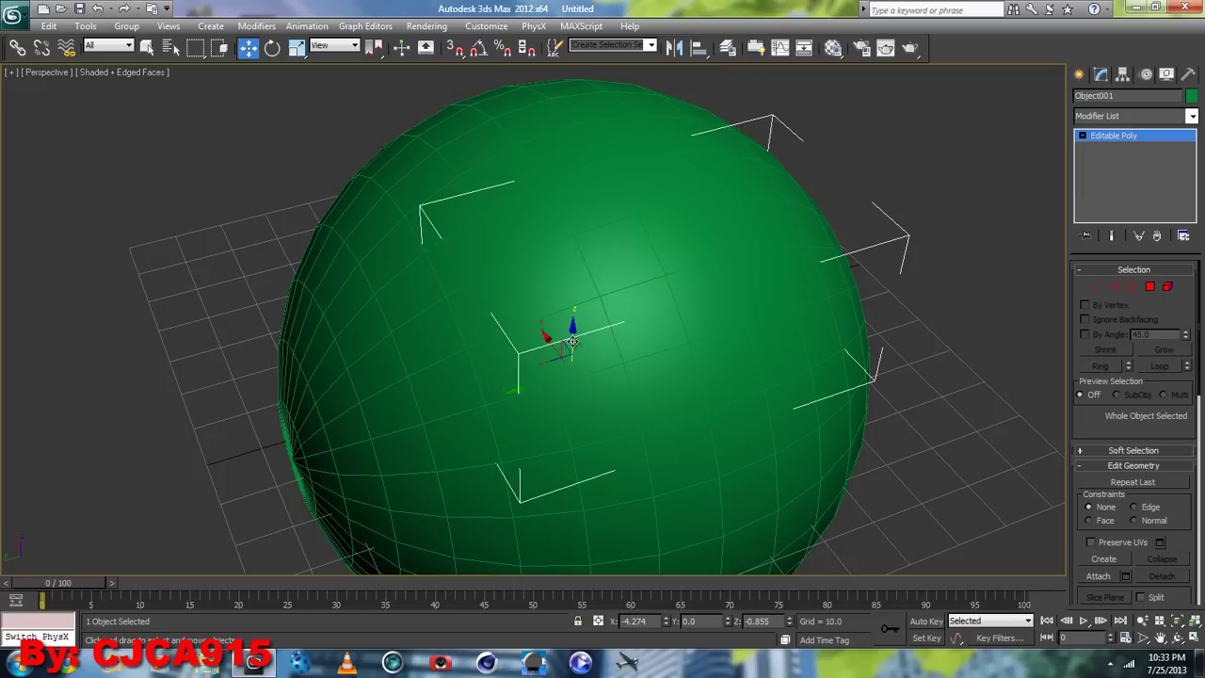
mouse_move(572, 341)
left_mouse_down()
mouse_move(571, 161)
mouse_move(566, 513)
left_mouse_up()
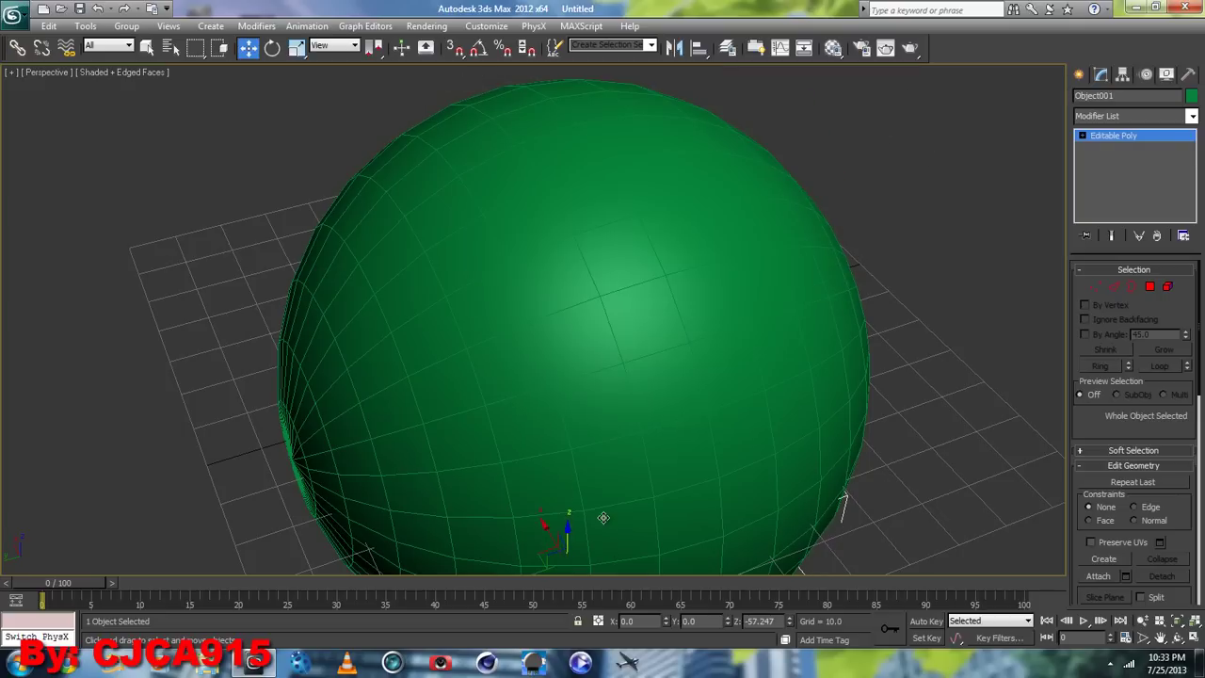
left_click(98, 9)
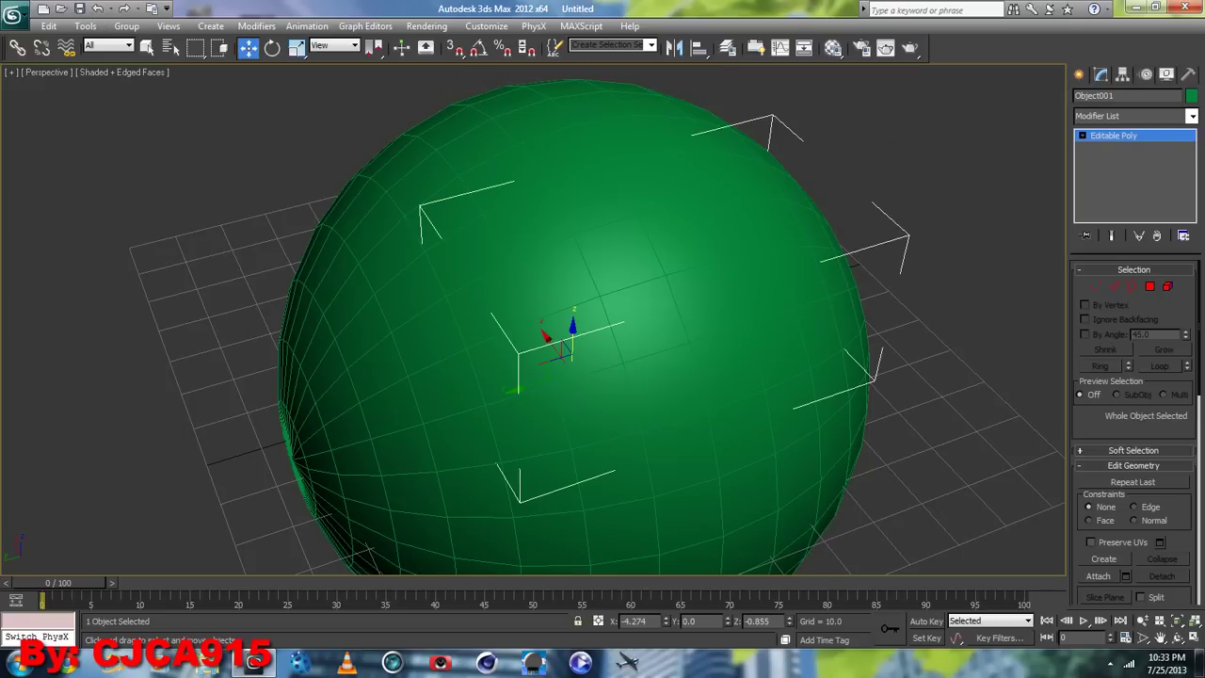
left_click(1167, 75)
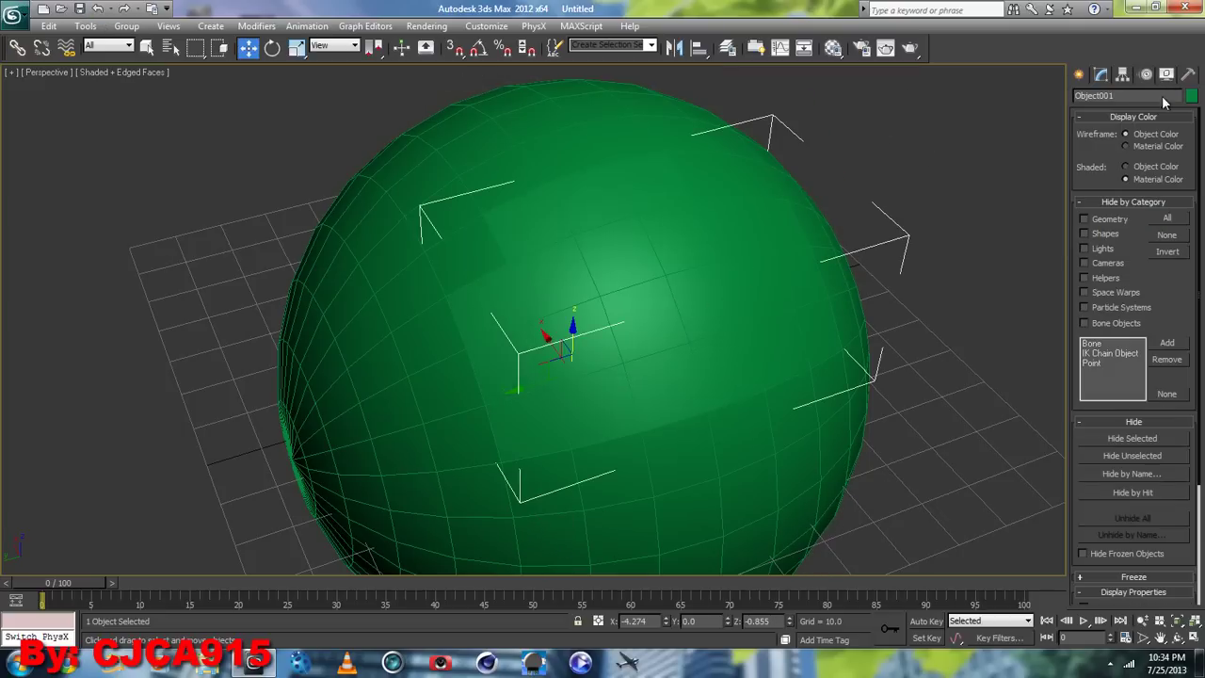
- Hide the sphere so only Object001 remains, orbit around it, and restore four viewports
left_click(1120, 458)
left_click(890, 386)
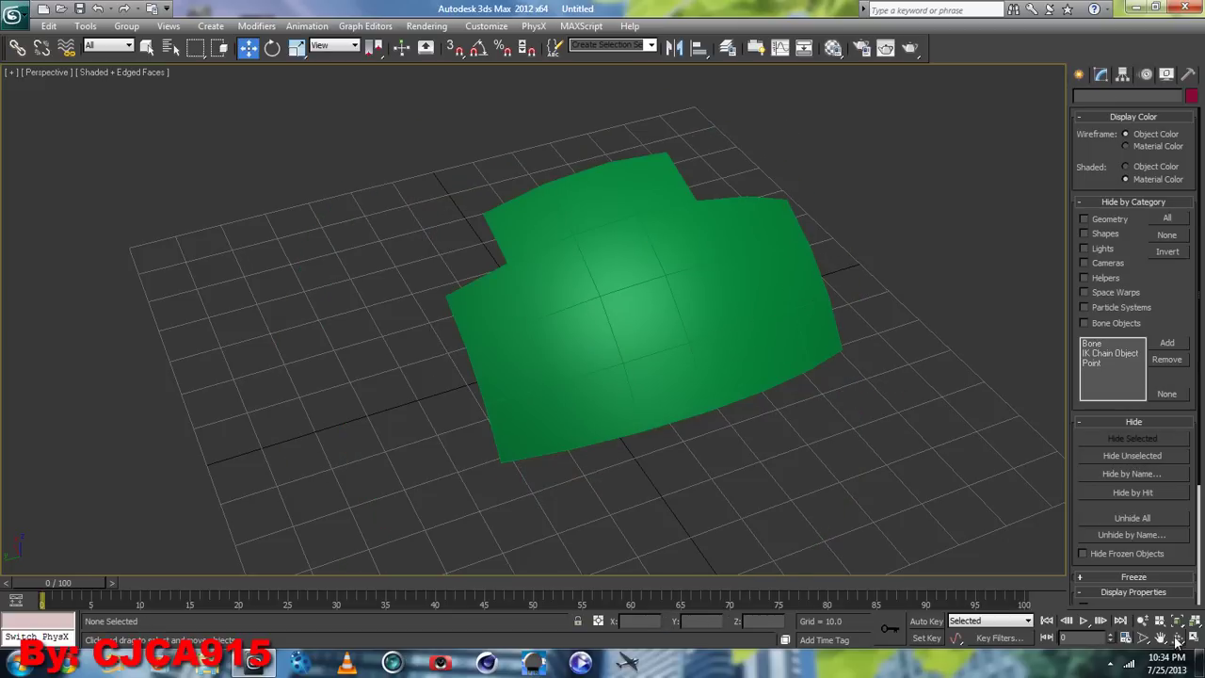
left_click(1177, 638)
mouse_move(573, 350)
left_mouse_down()
mouse_move(672, 297)
mouse_move(560, 304)
mouse_move(541, 344)
mouse_move(568, 331)
left_mouse_up()
left_click(248, 47)
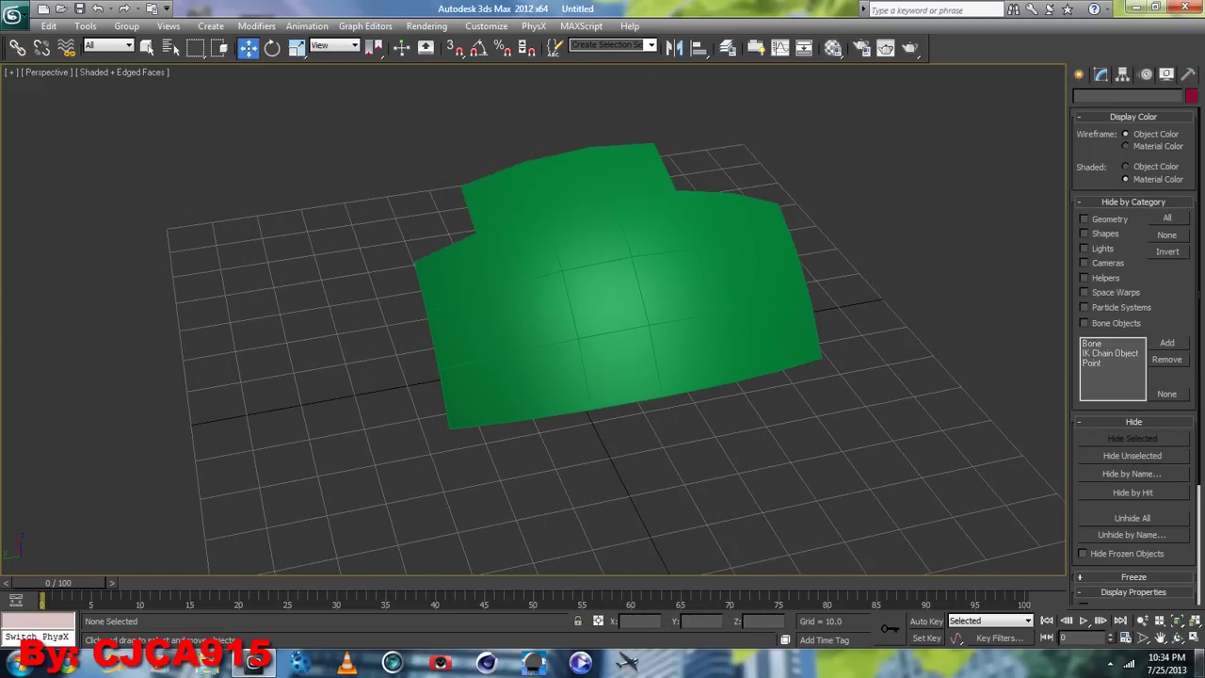
left_click(1177, 638)
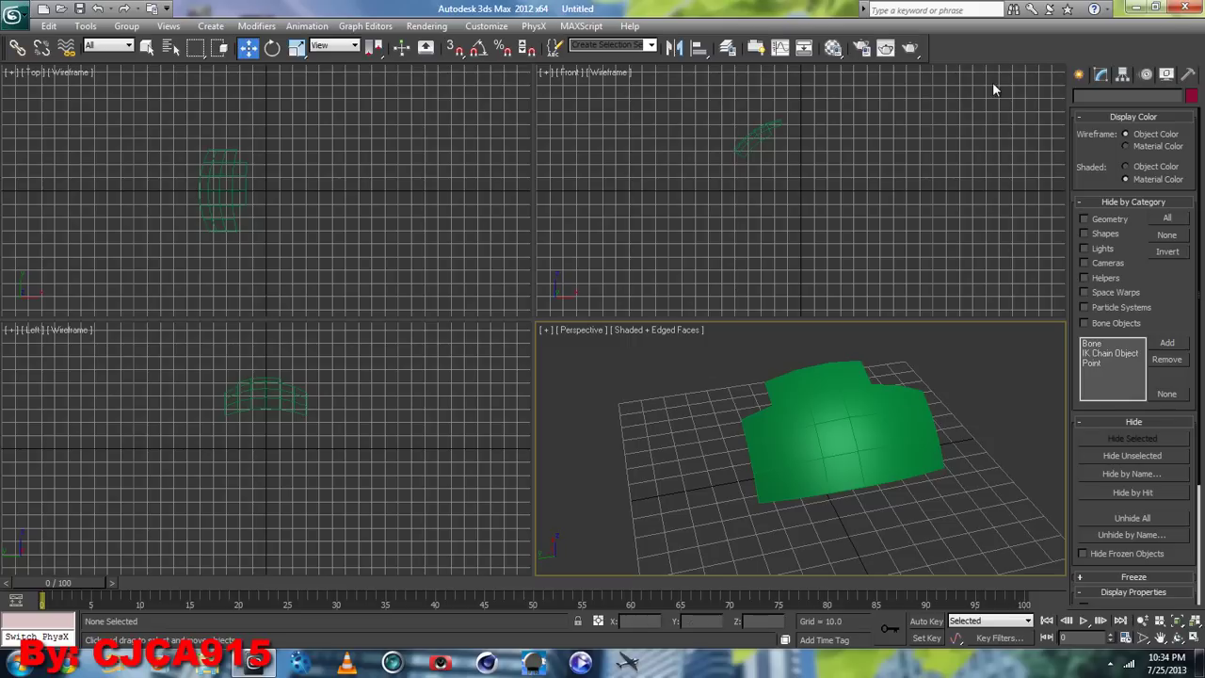
left_click(1079, 76)
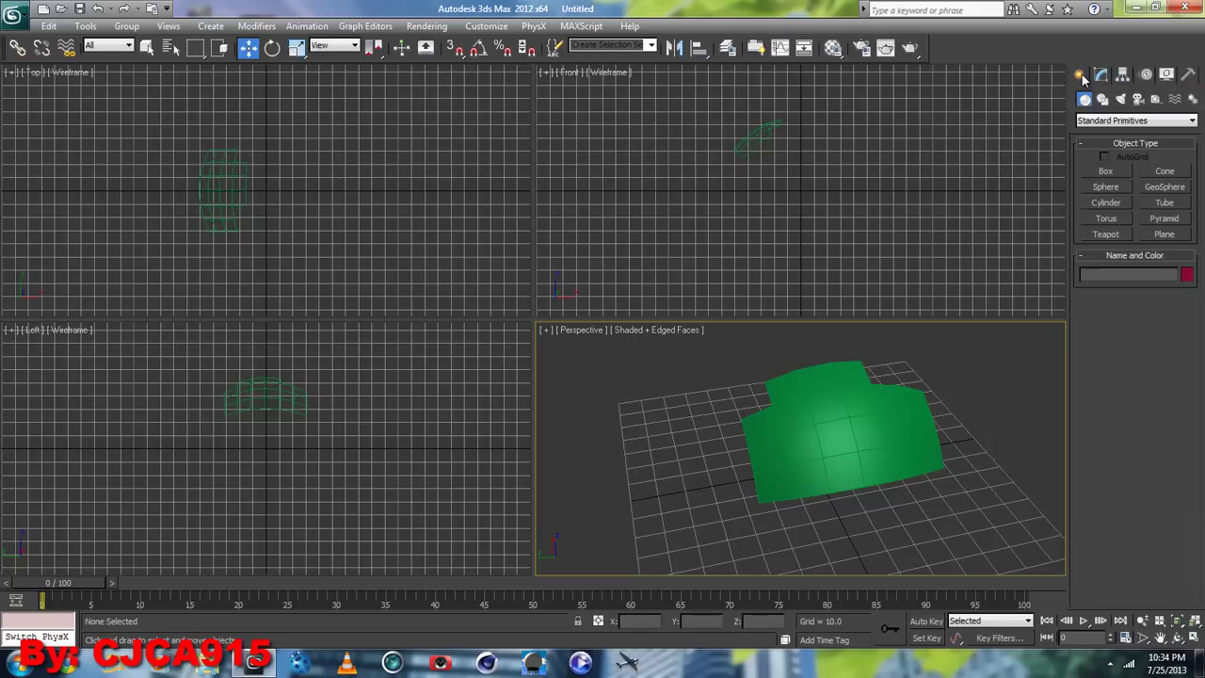
- Create Tube001 in the Left view: radii 14.913 and 9.687, height 83.191, 18 sides
left_click(1109, 189)
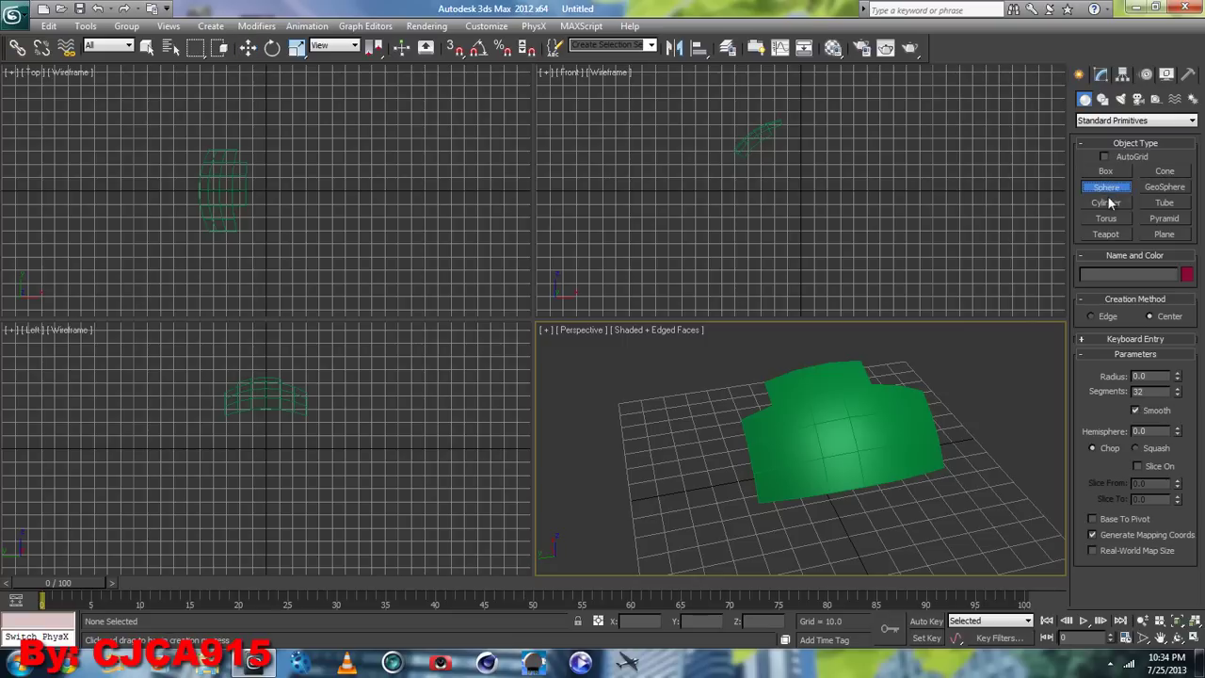
left_click(1110, 204)
left_click(1165, 203)
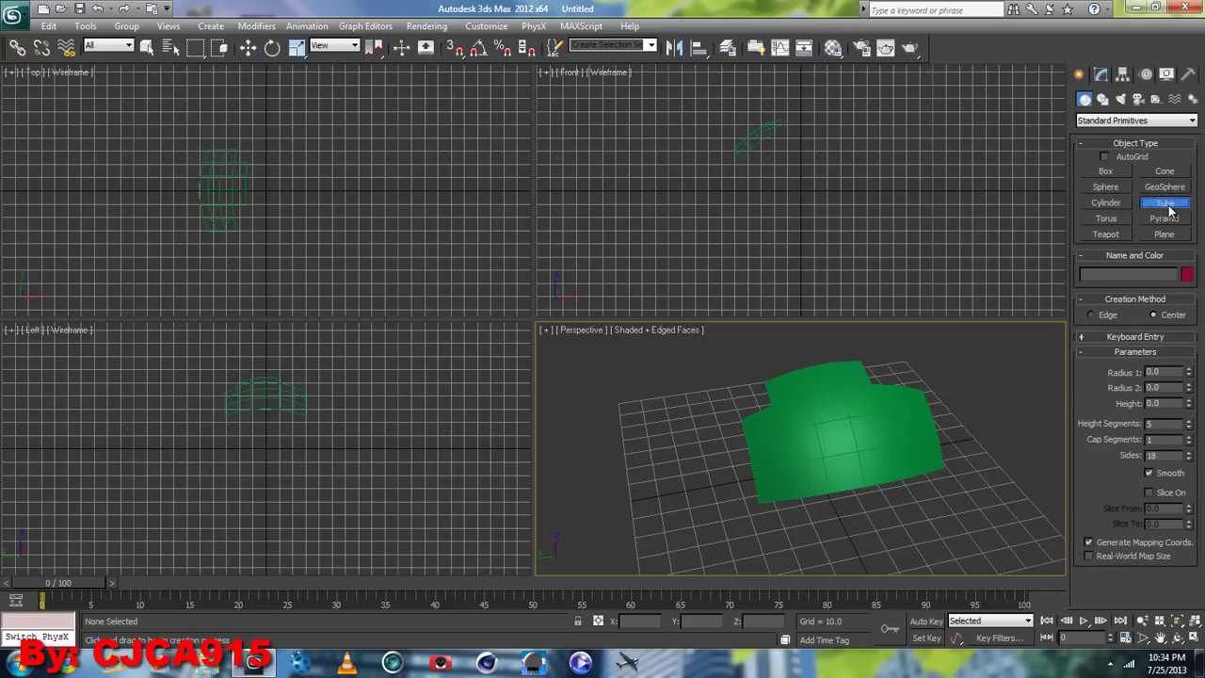
right_click(287, 495)
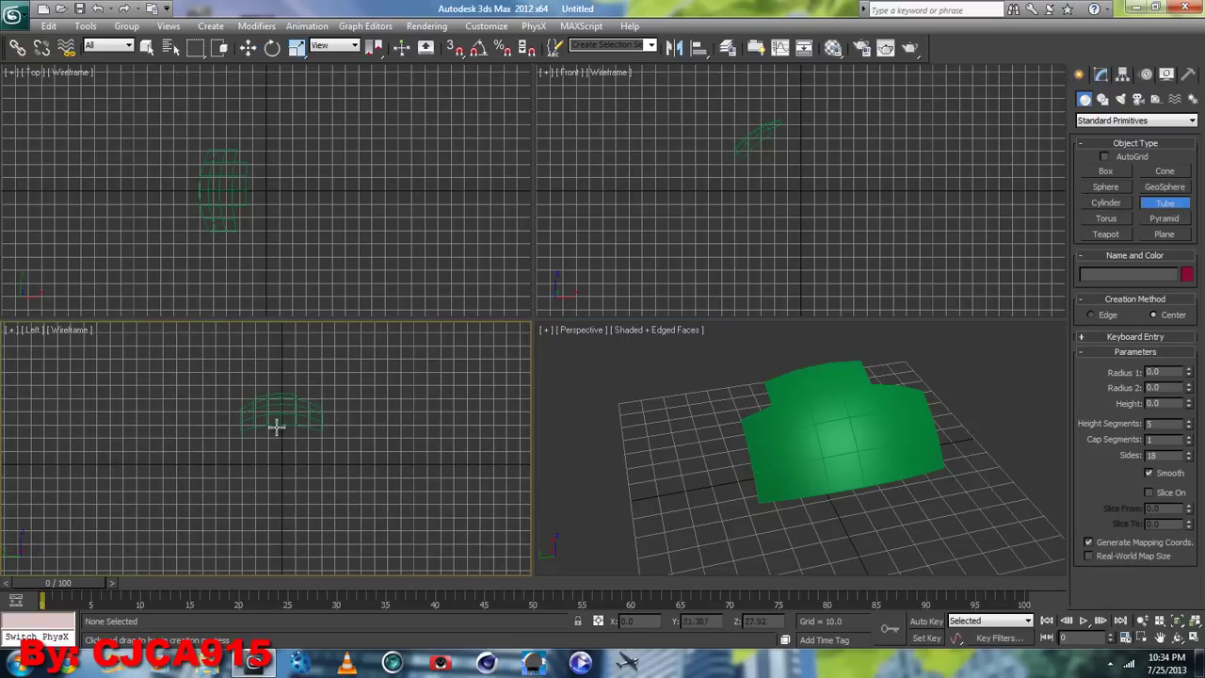
left_click_drag(364, 417, 375, 430)
left_click(367, 421)
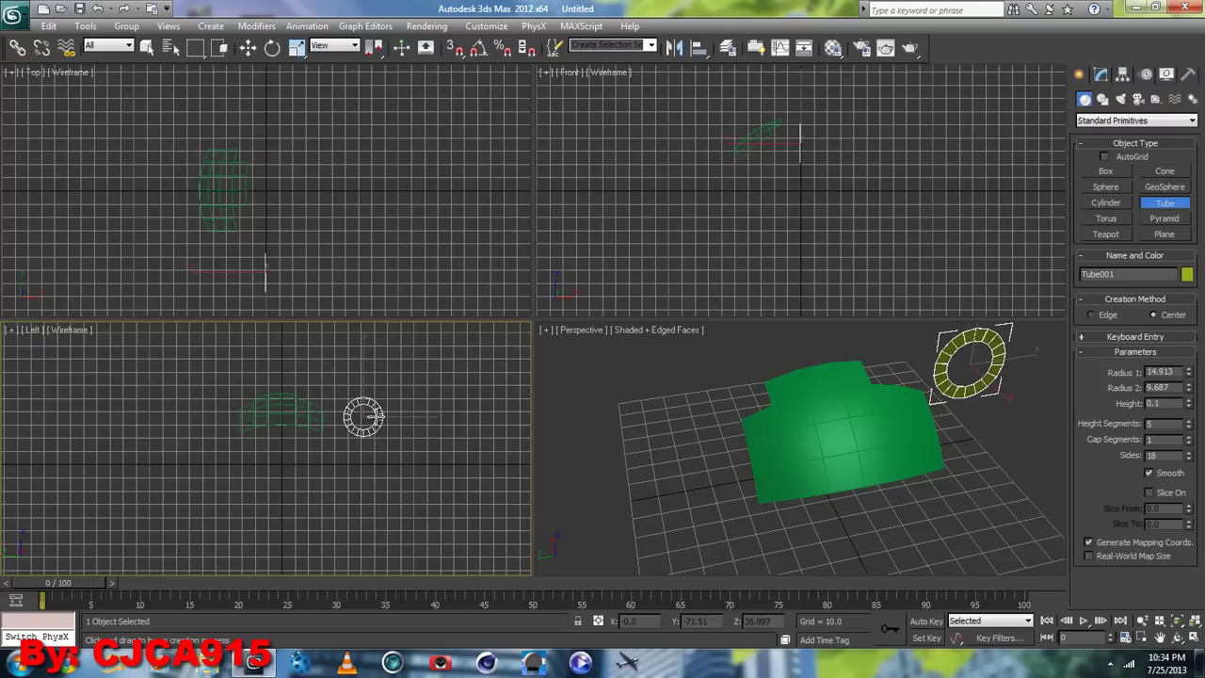
left_click(369, 304)
left_click(247, 48)
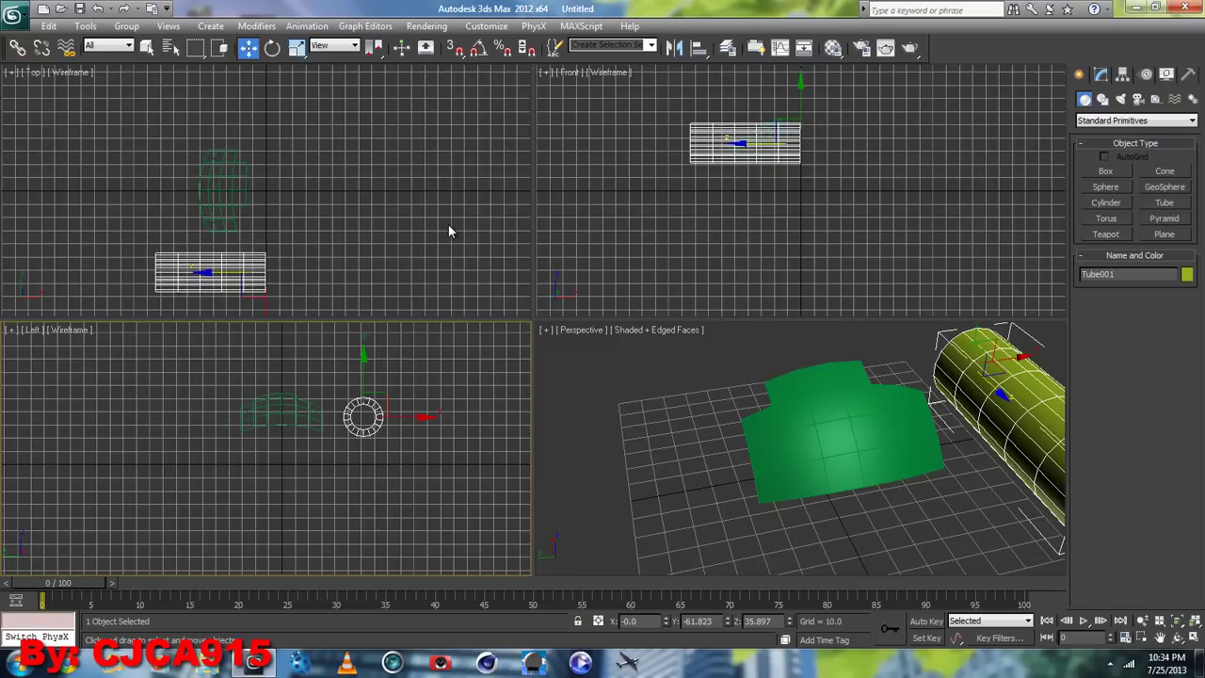
left_click(1101, 74)
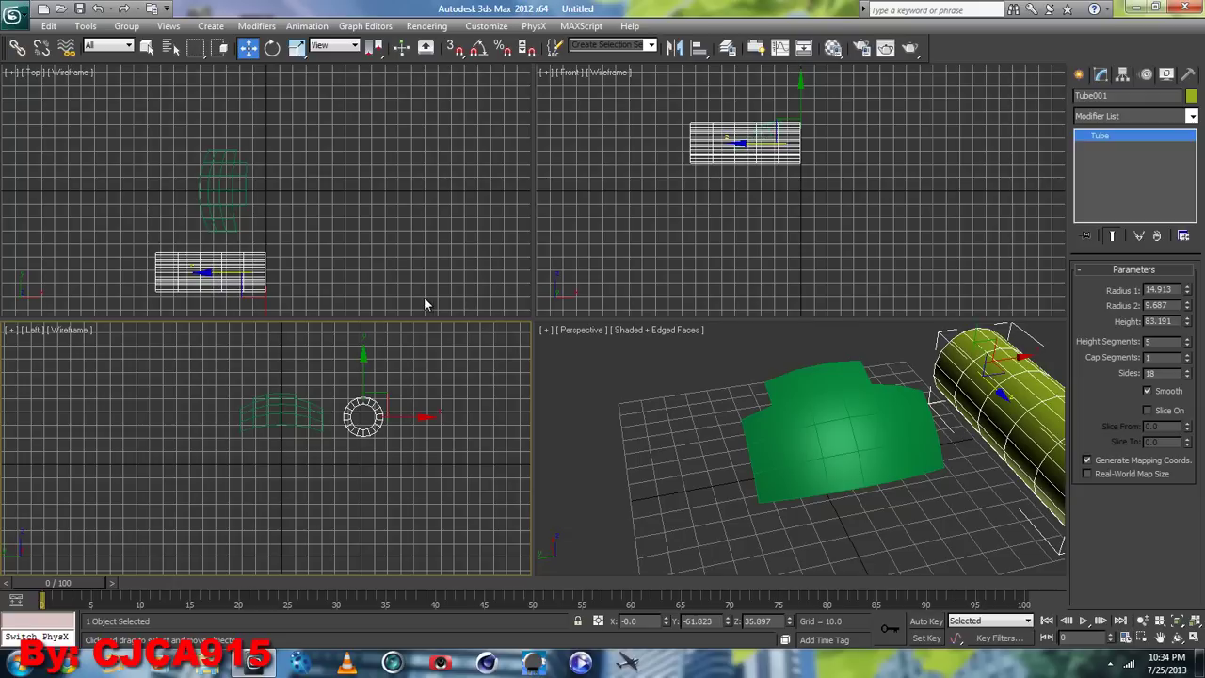
left_click(256, 272)
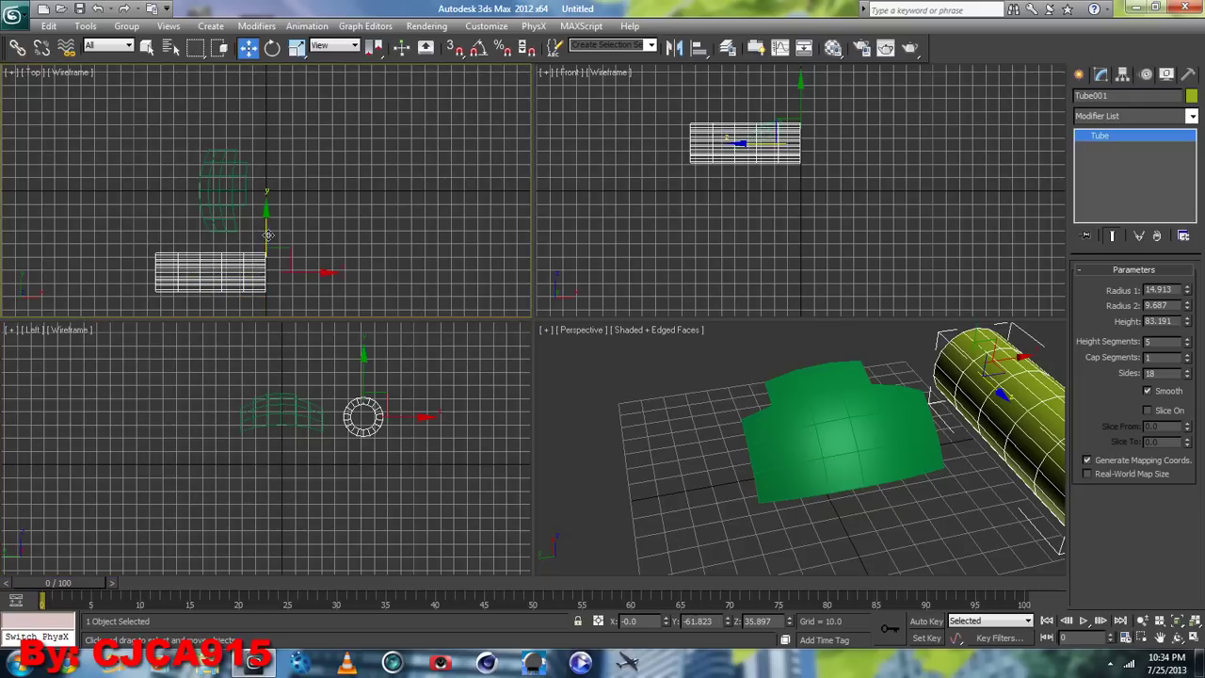
- Slim the tube to radii 10.141 and 8.863 and move it through the green surface
left_click_drag(268, 234, 266, 148)
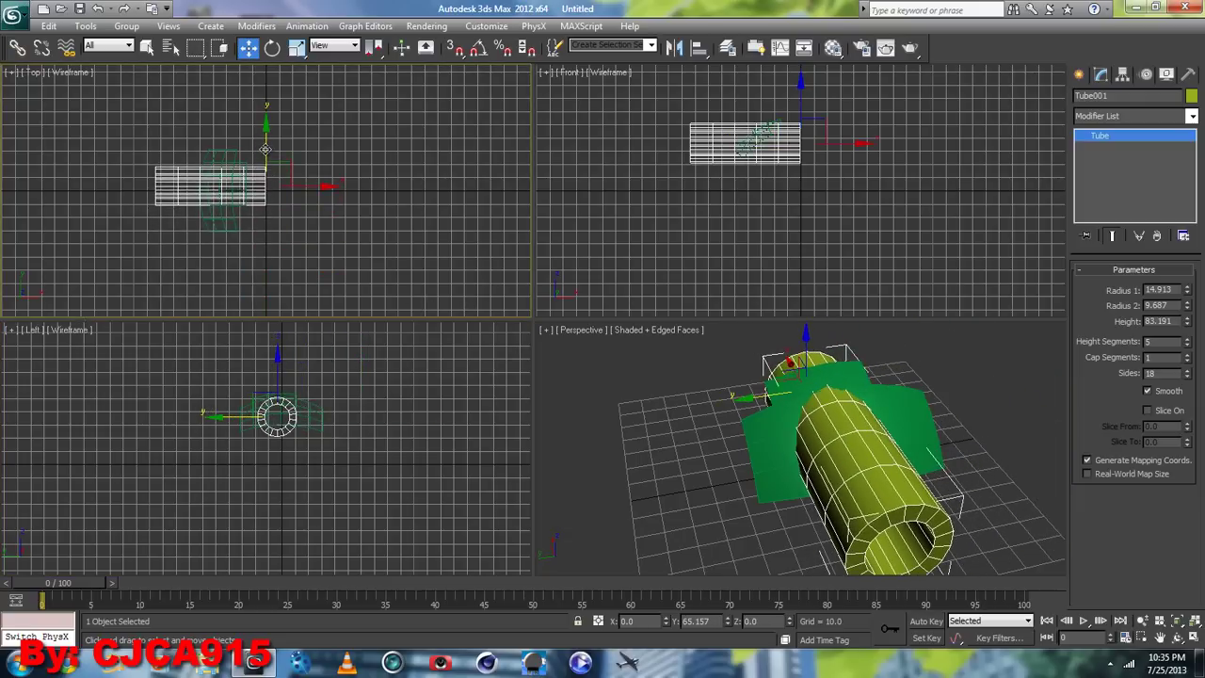
mouse_move(1186, 306)
left_mouse_down()
mouse_move(1187, 321)
mouse_move(1189, 294)
left_mouse_up()
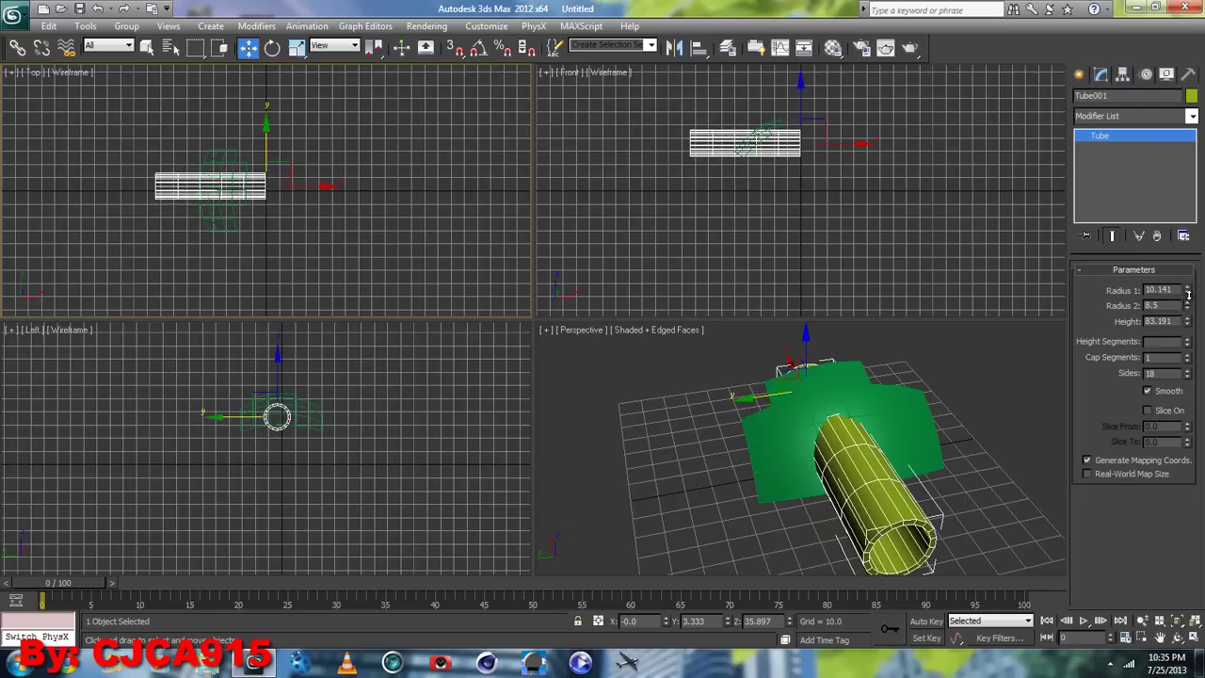
left_click(331, 411)
scroll(287, 384, "up", 5)
middle_click_drag(302, 391, 291, 479)
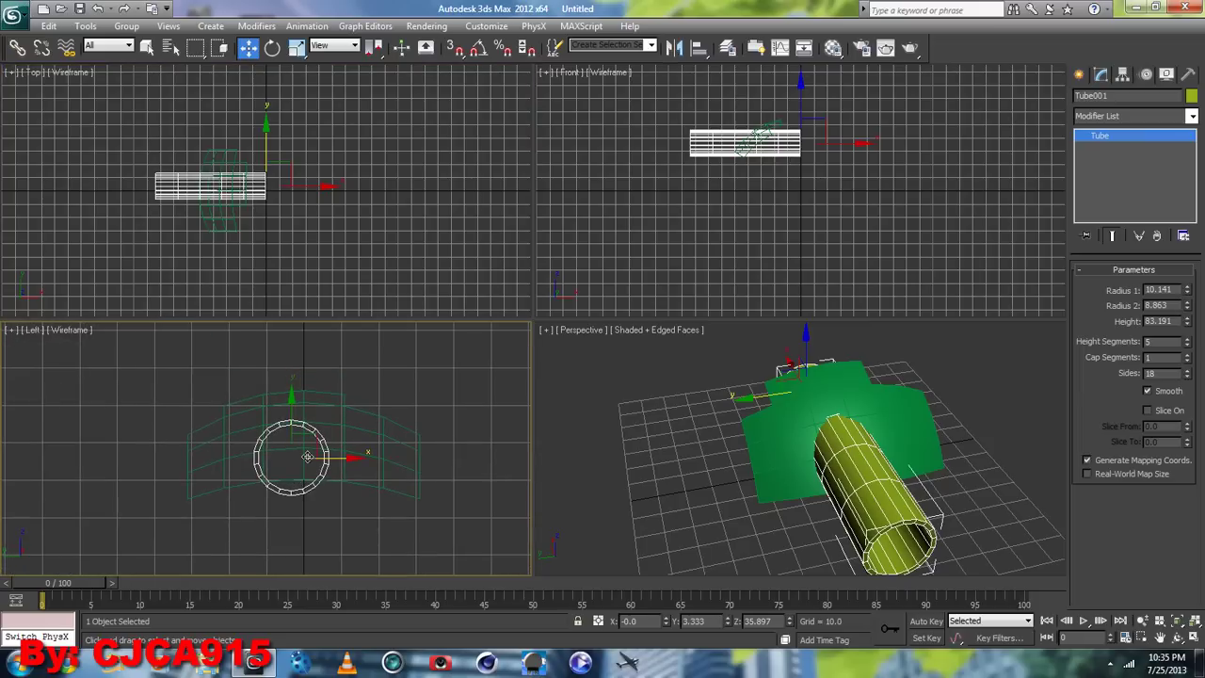
left_click_drag(317, 439, 323, 414)
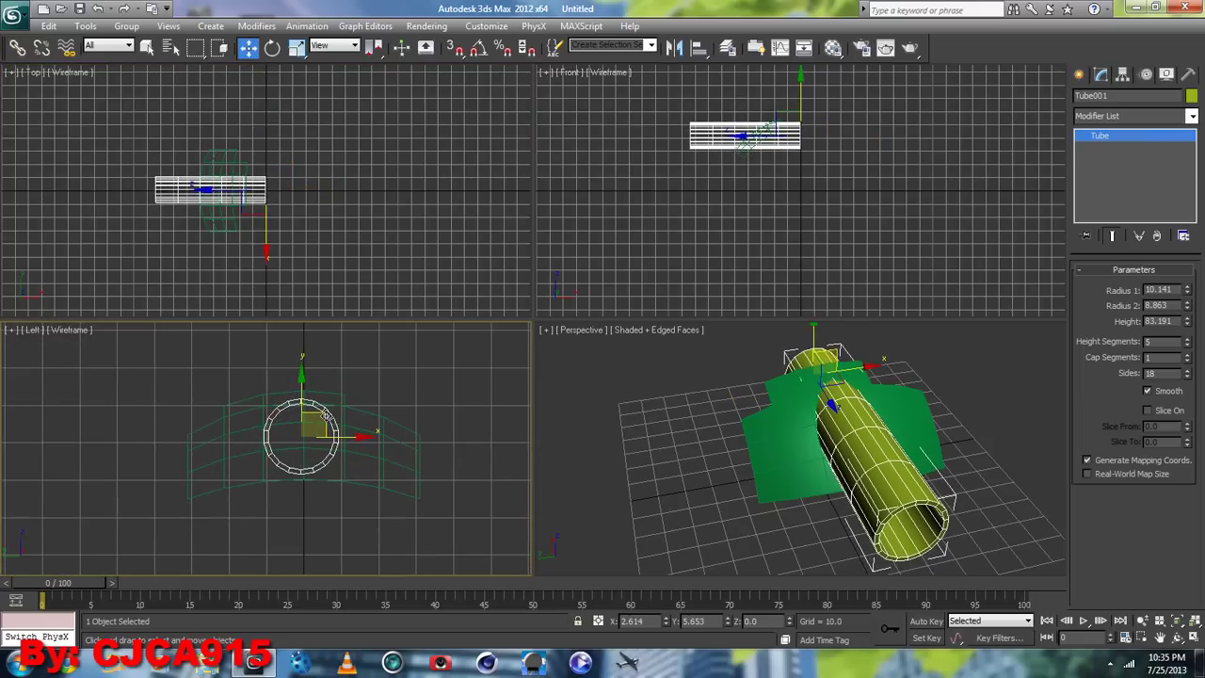
- Maximize the Perspective view, orbit around the tube, and select the green curved surface
left_click(885, 421)
left_click(1195, 644)
left_click(1177, 638)
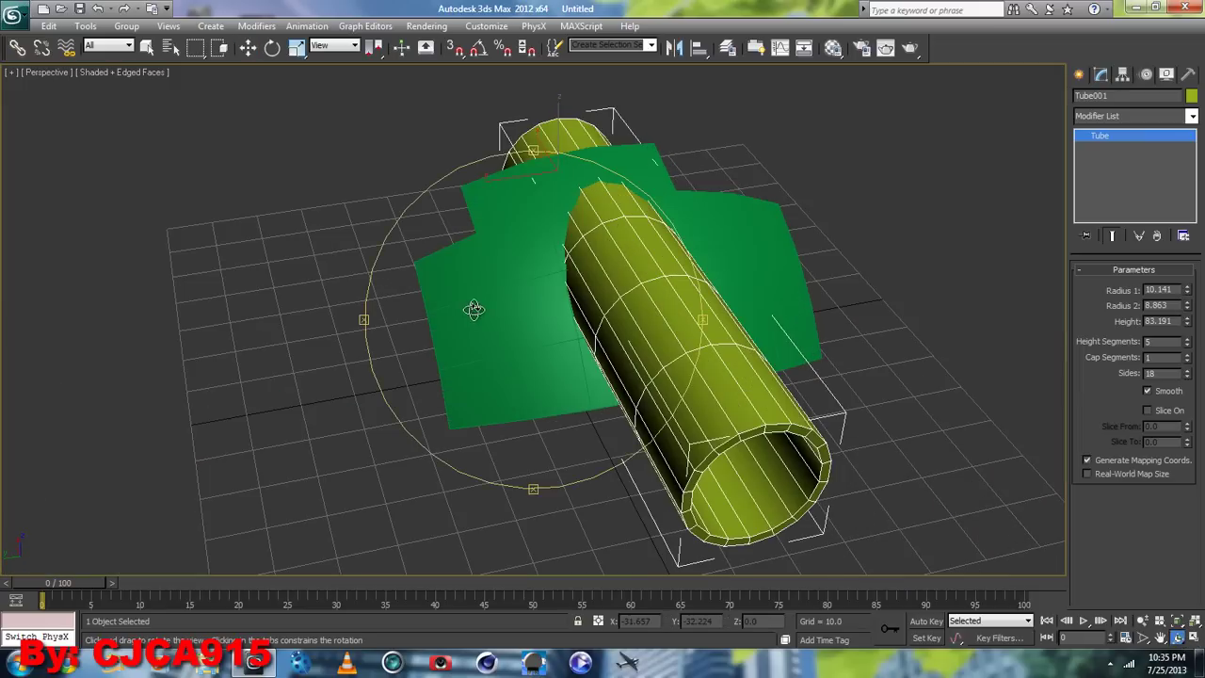
mouse_move(477, 310)
left_mouse_down()
mouse_move(665, 248)
mouse_move(462, 279)
mouse_move(458, 307)
mouse_move(476, 303)
left_mouse_up()
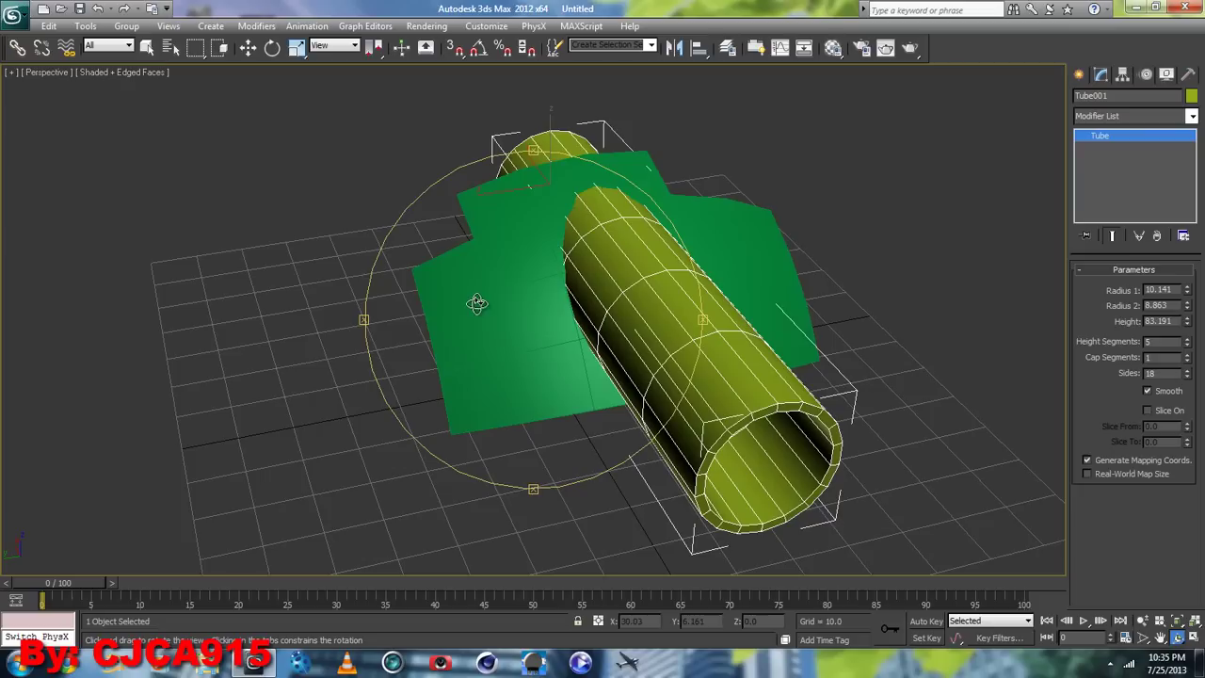
left_click(248, 48)
left_click(444, 346)
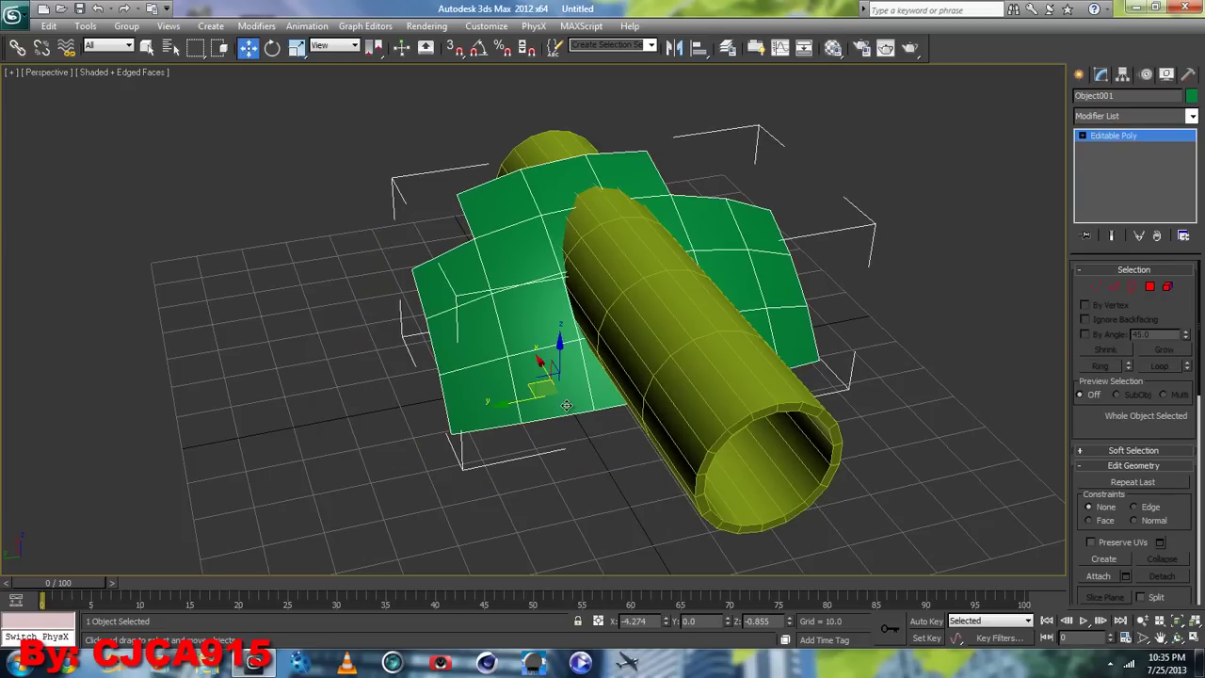
- Give the tube 1 height segment and 20 sides, then select the green curved surface
left_click(1192, 116)
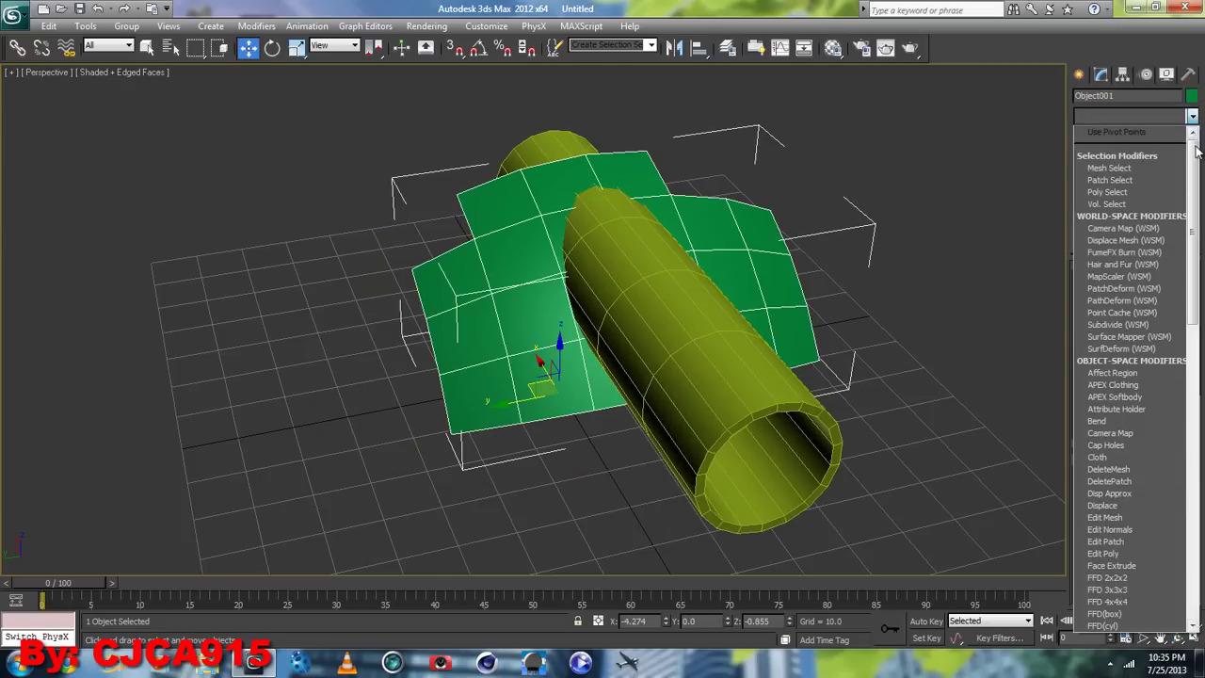
left_click(1192, 115)
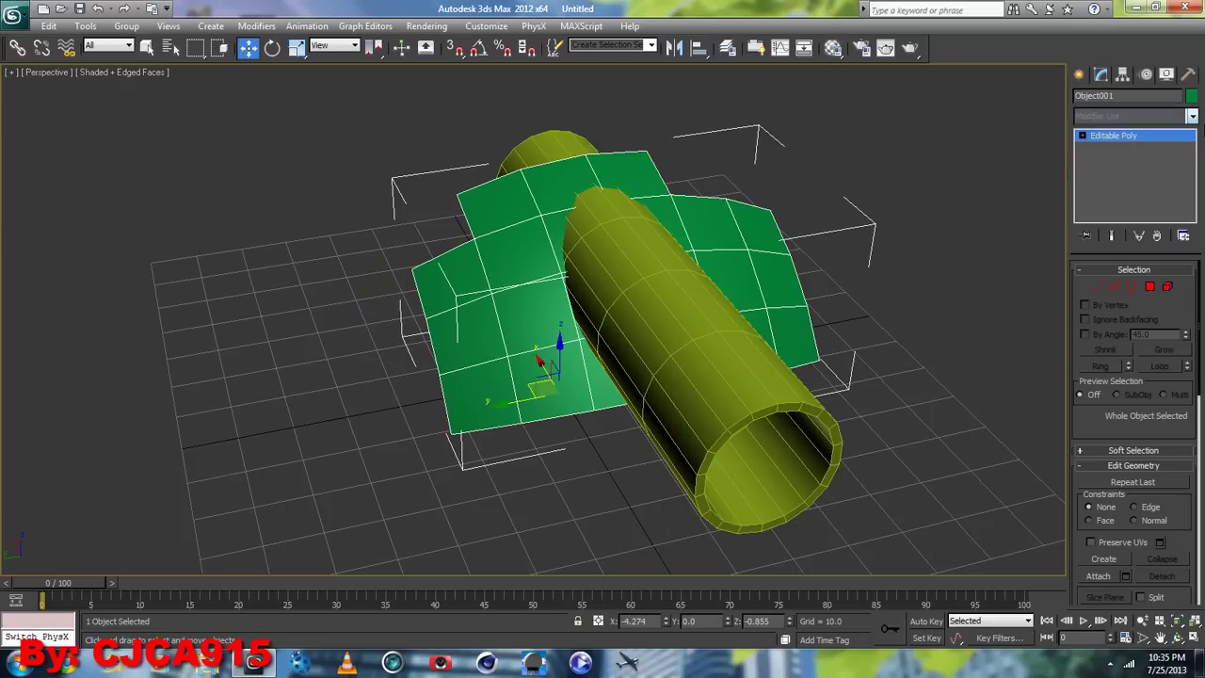
left_click(621, 276)
right_click(1185, 341)
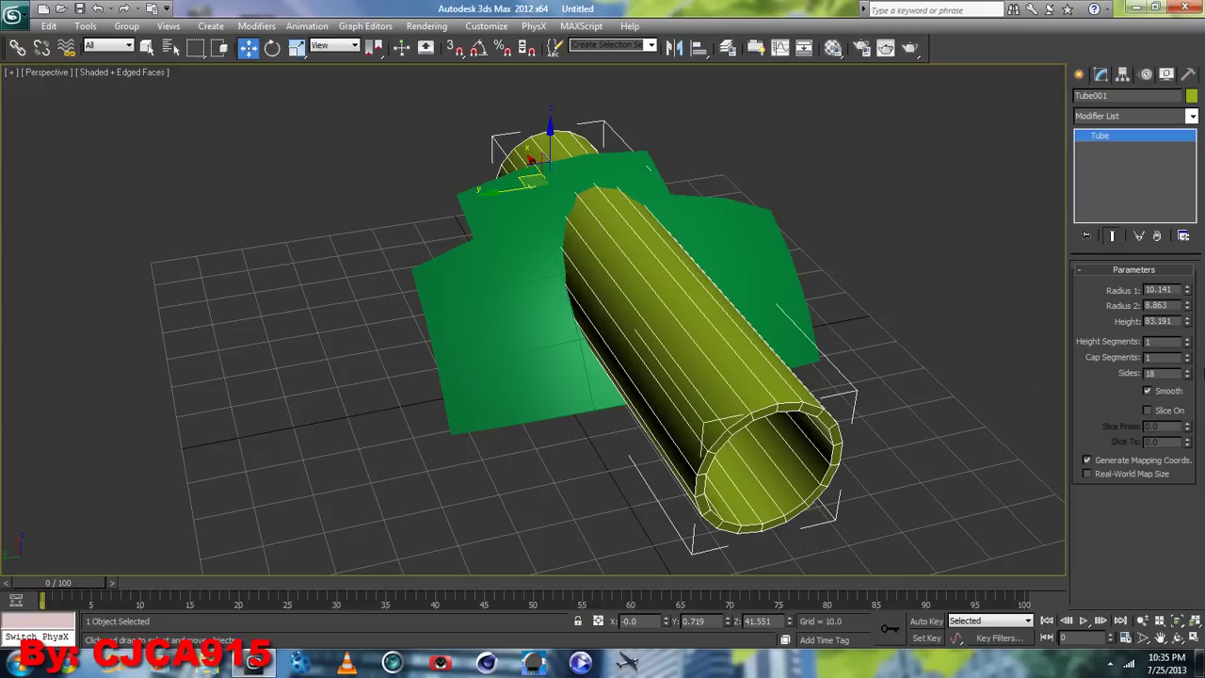
left_click(1188, 370)
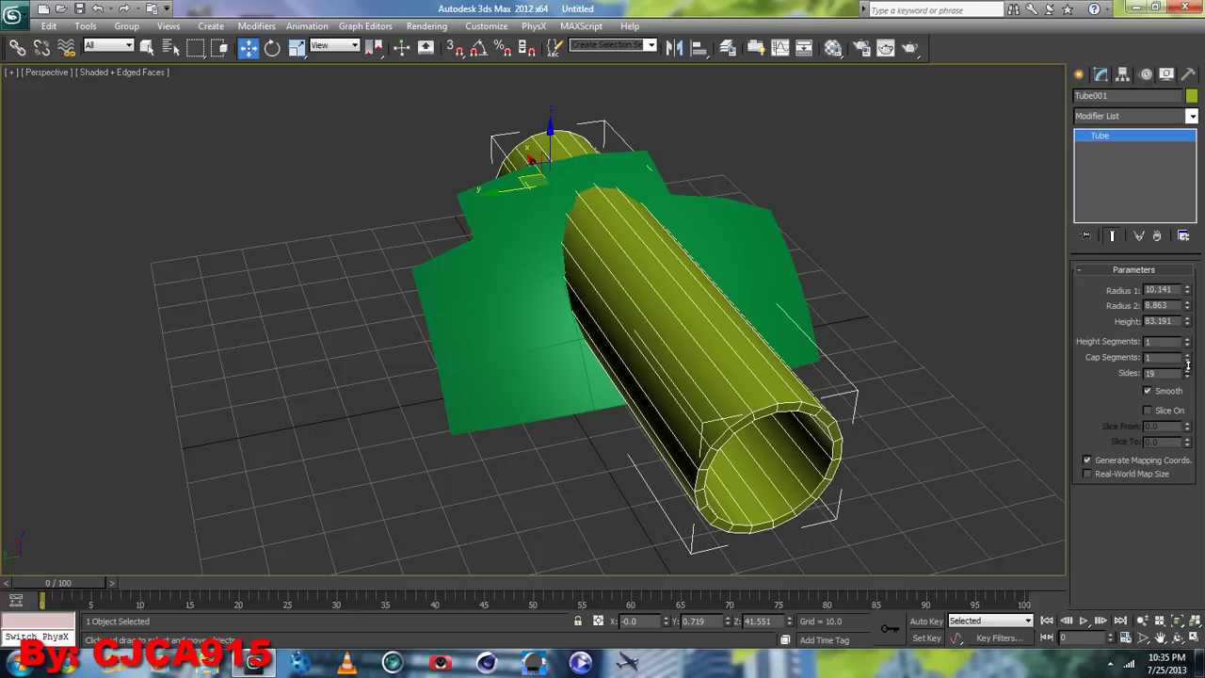
left_click(1187, 369)
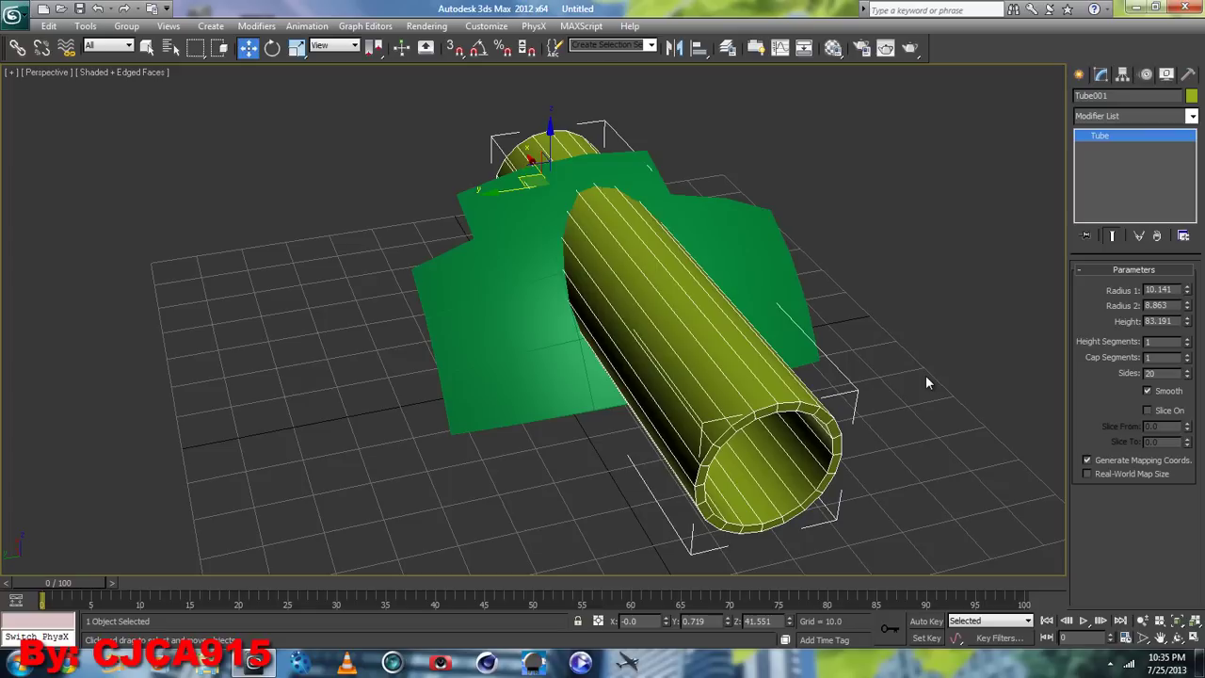
left_click(537, 258)
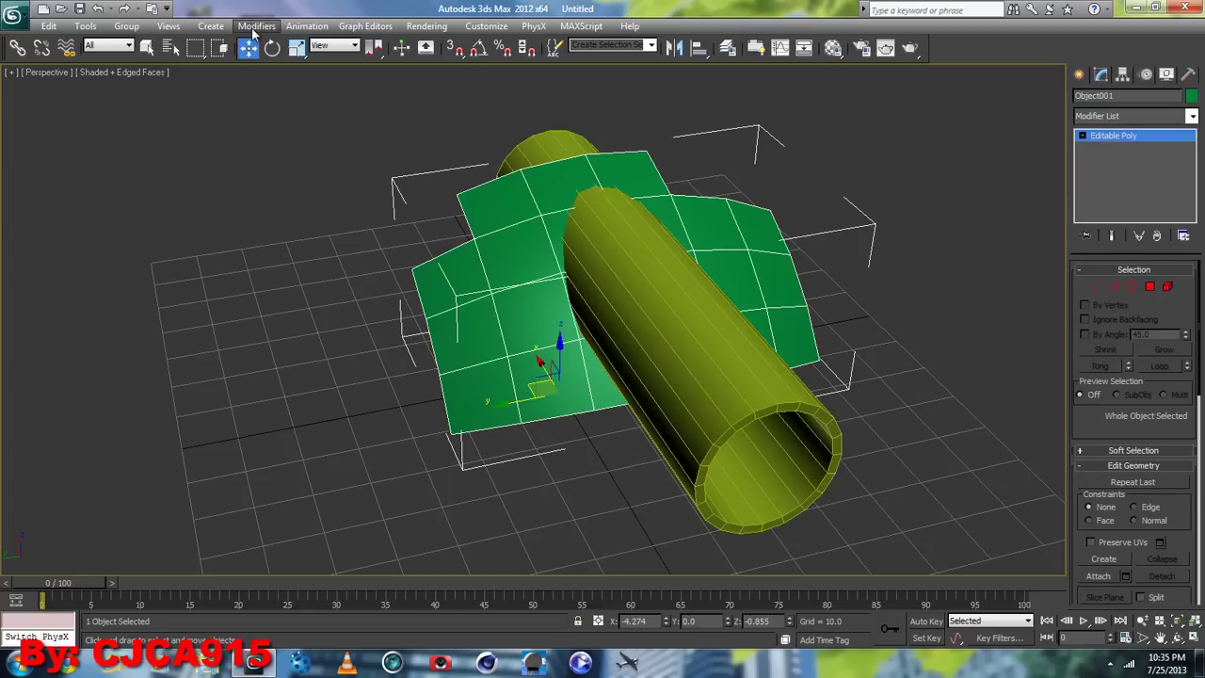
left_click(219, 29)
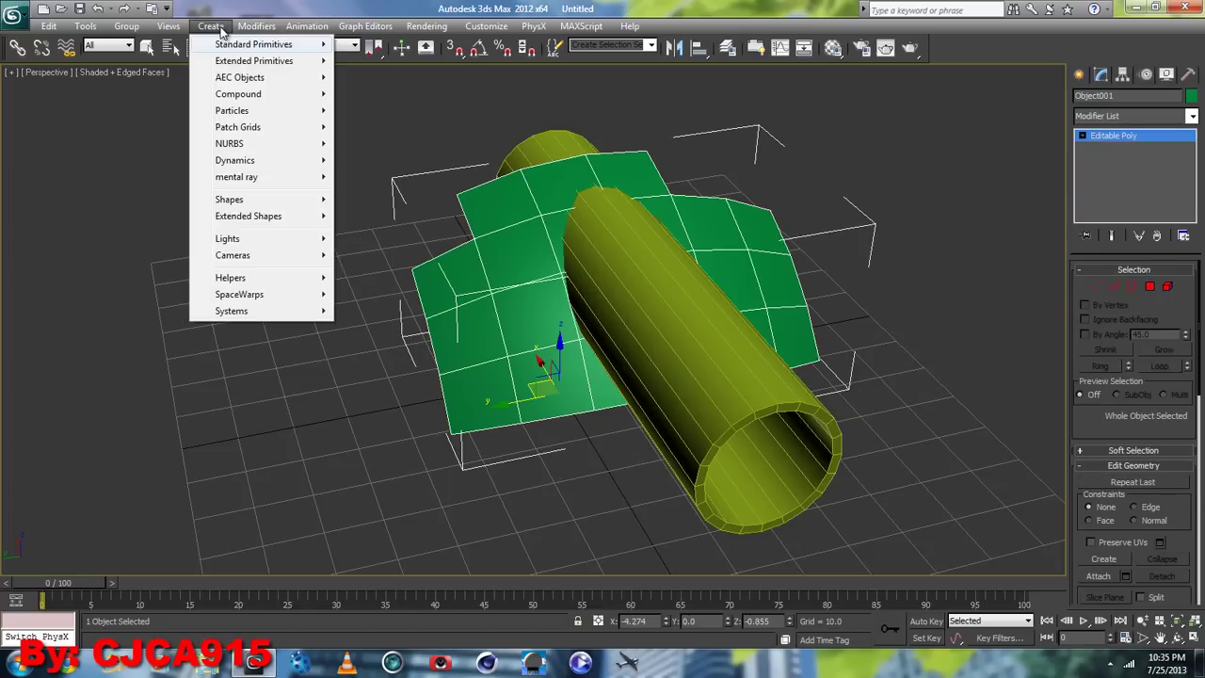
mouse_move(238, 94)
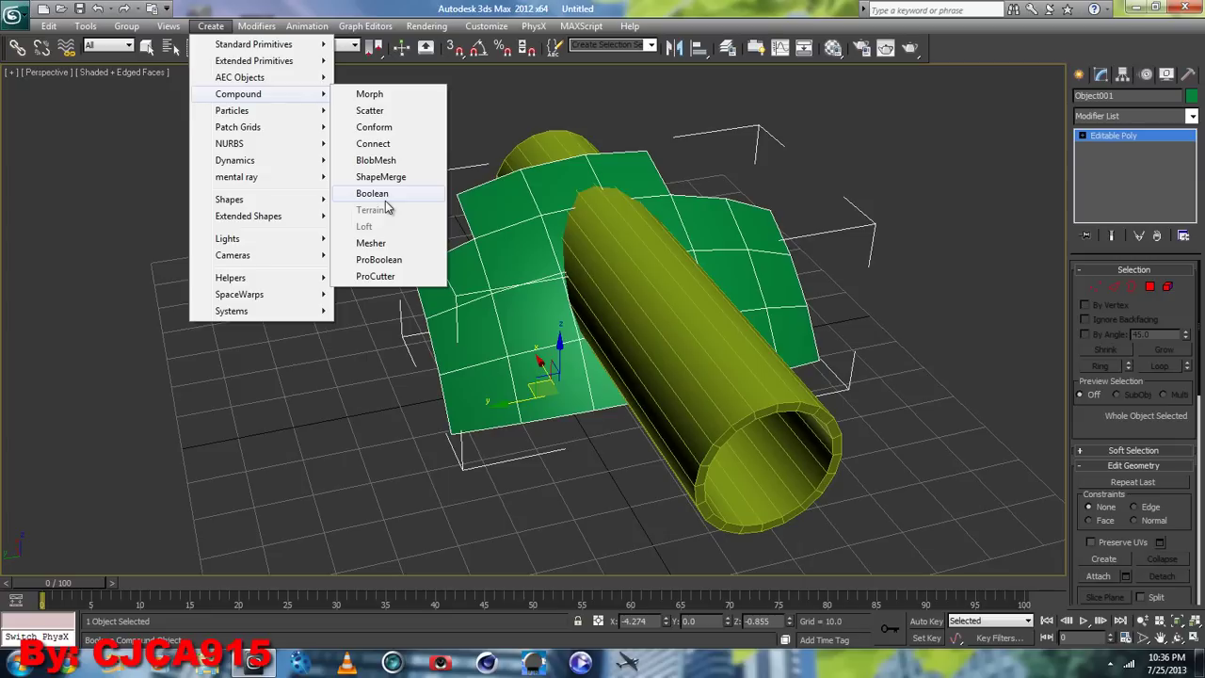
- Make the green surface a ProBoolean with Imprint on and pick the tube as operand
left_click(386, 260)
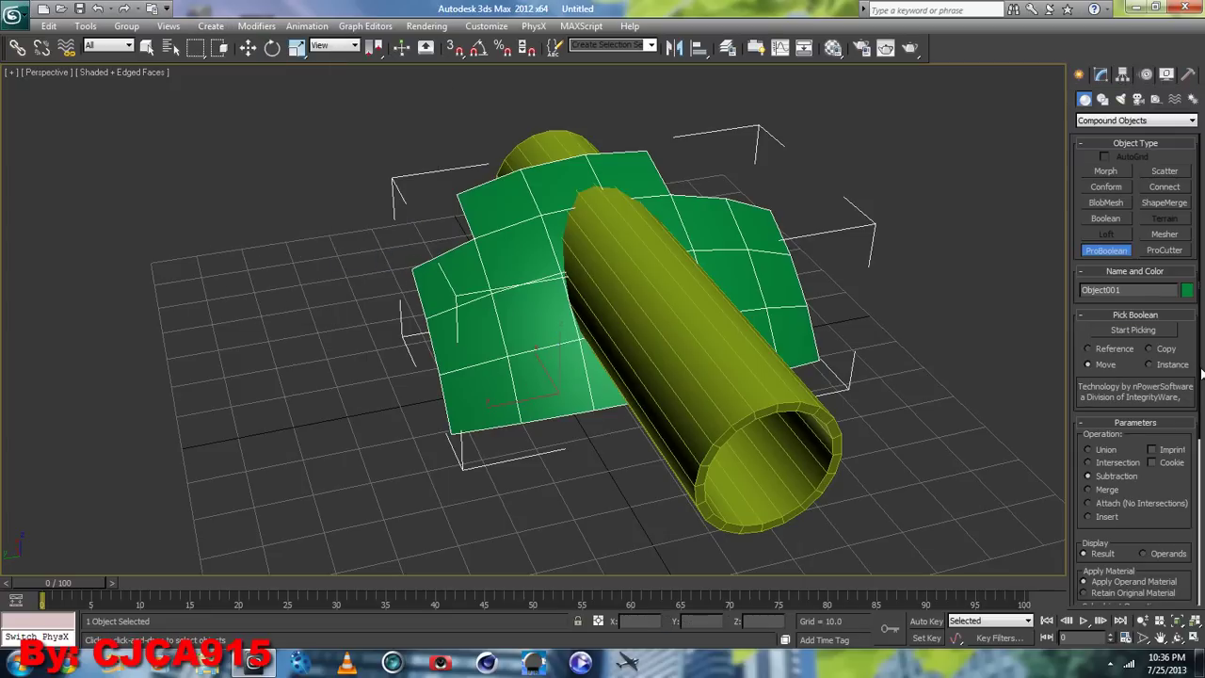
left_click_drag(1201, 350, 1199, 443)
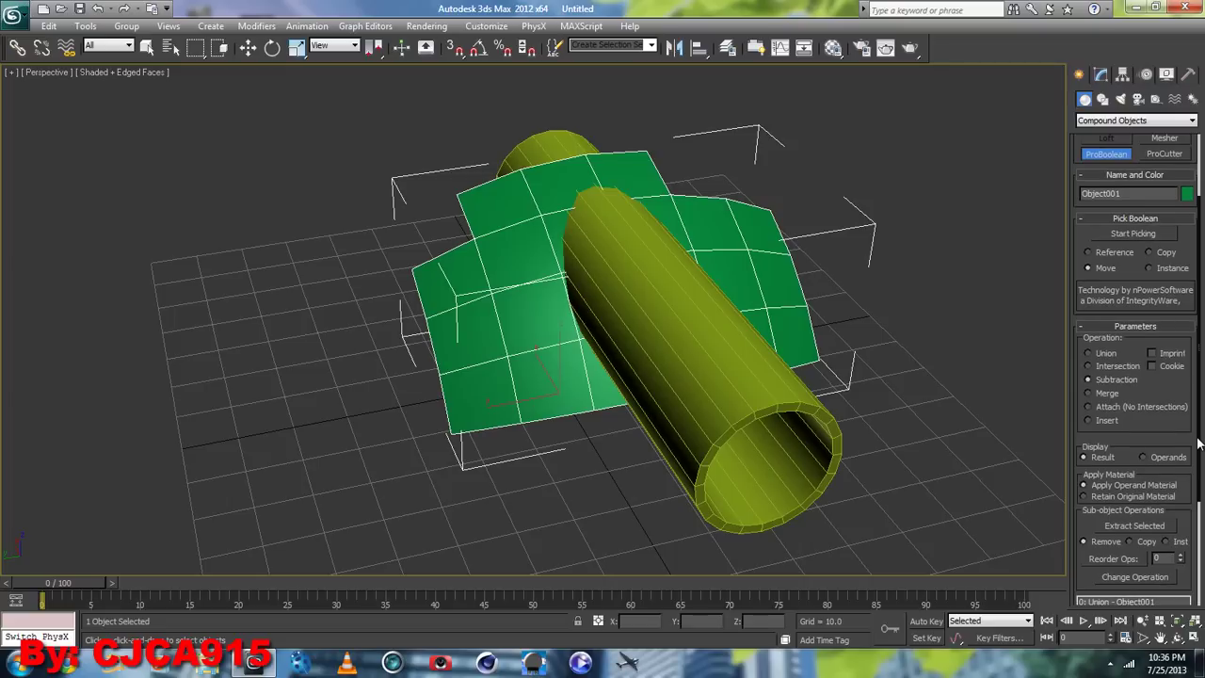
left_click(1171, 357)
left_click(1139, 234)
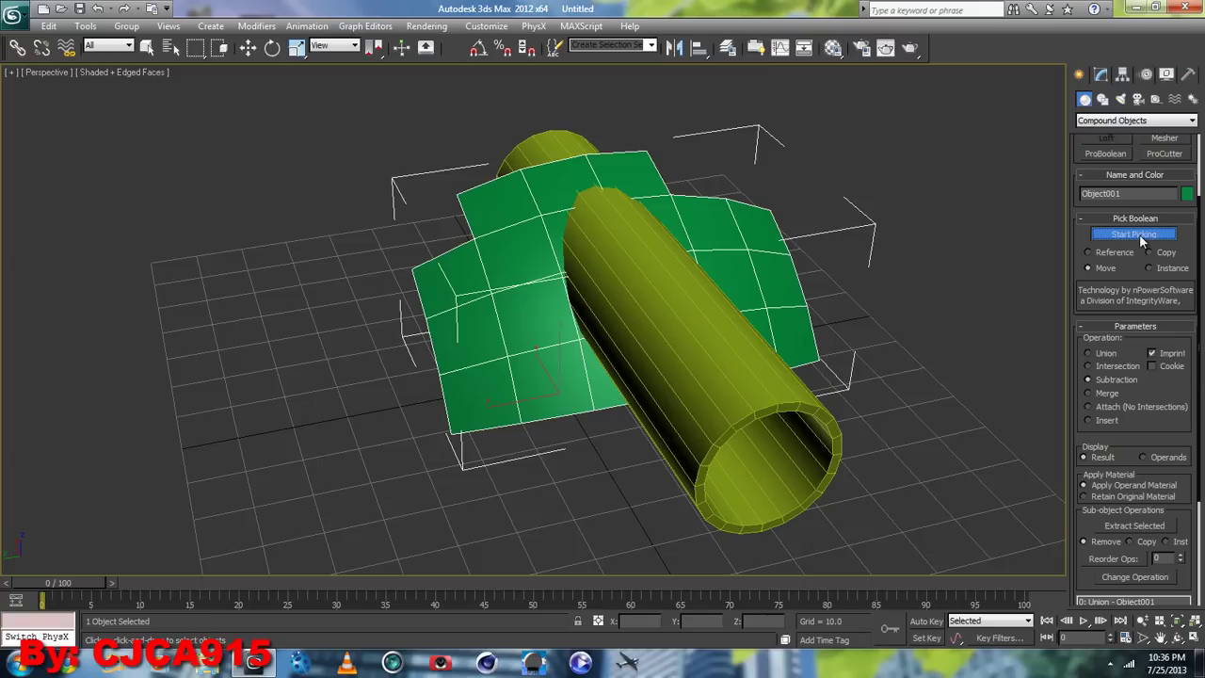
left_click(697, 395)
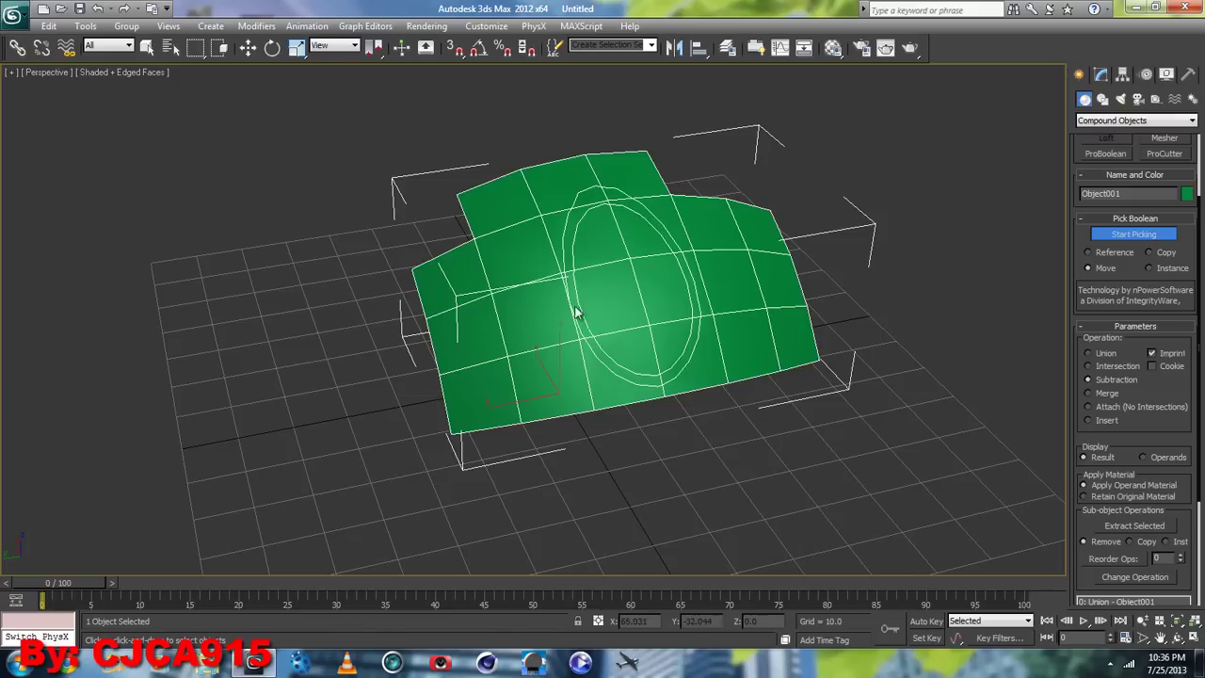
- Orbit to inspect the imprinted surface, then undo the cut to restore the tube
left_click(1178, 638)
mouse_move(612, 320)
left_mouse_down()
mouse_move(444, 292)
mouse_move(719, 299)
mouse_move(604, 315)
mouse_move(637, 277)
mouse_move(697, 270)
mouse_move(572, 345)
mouse_move(597, 323)
mouse_move(492, 271)
mouse_move(457, 272)
mouse_move(646, 289)
mouse_move(646, 323)
mouse_move(627, 333)
mouse_move(566, 310)
left_mouse_up()
left_click(97, 8)
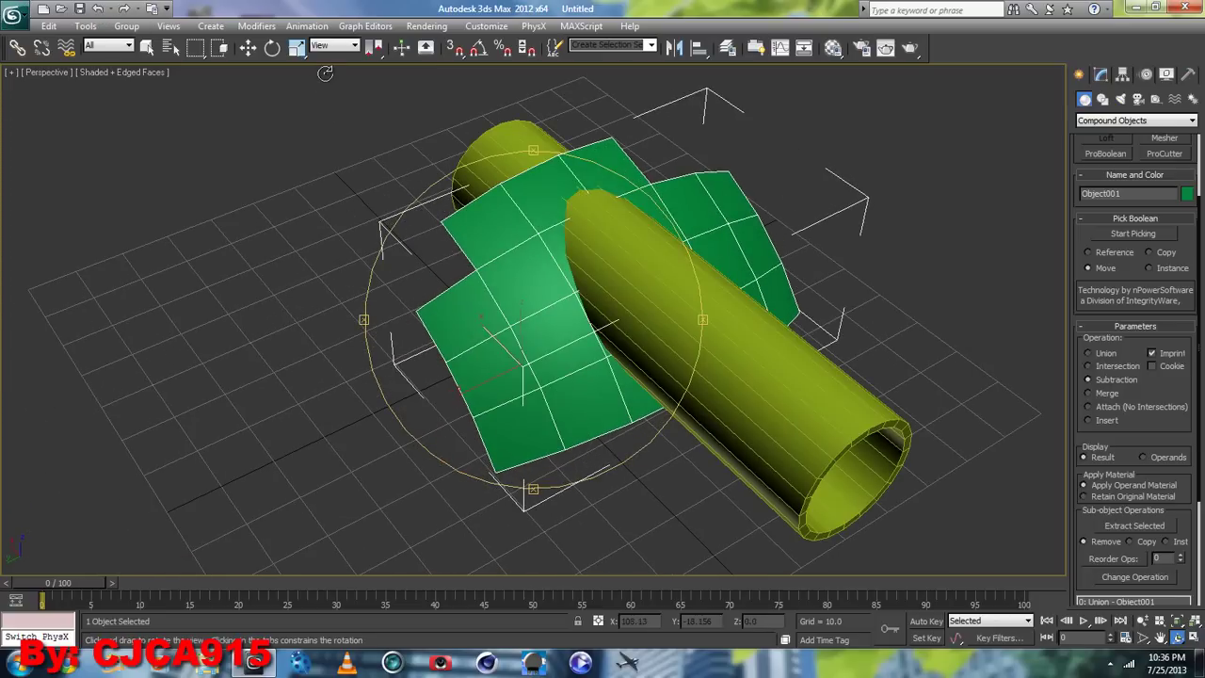
- Clone the tube as an independent Copy and shift the copy along its length
left_click(250, 54)
left_click(734, 339)
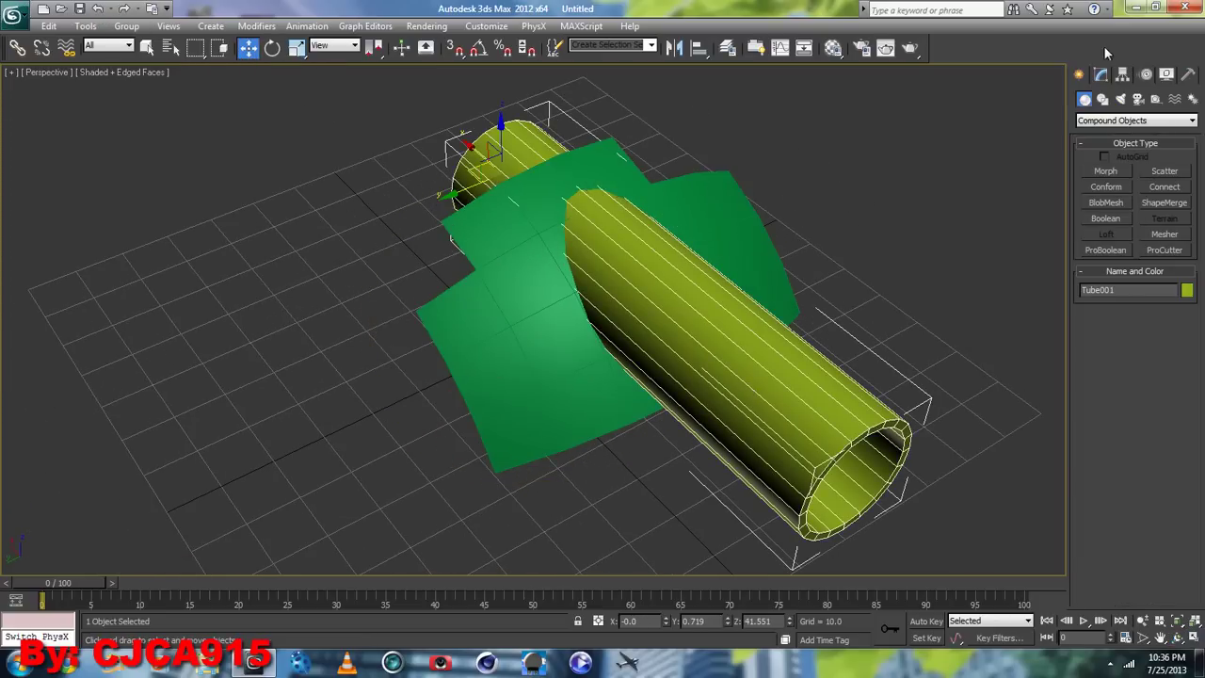
left_click(1102, 74)
double_click(1160, 305)
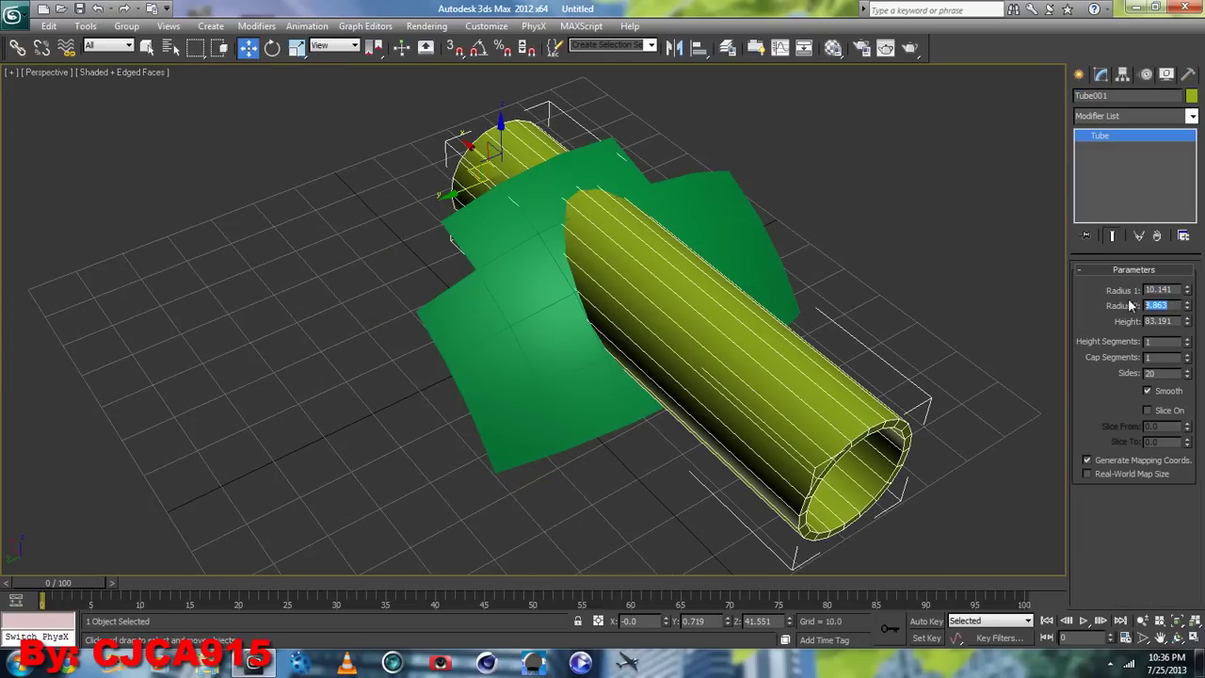
left_click(48, 25)
left_click(56, 135)
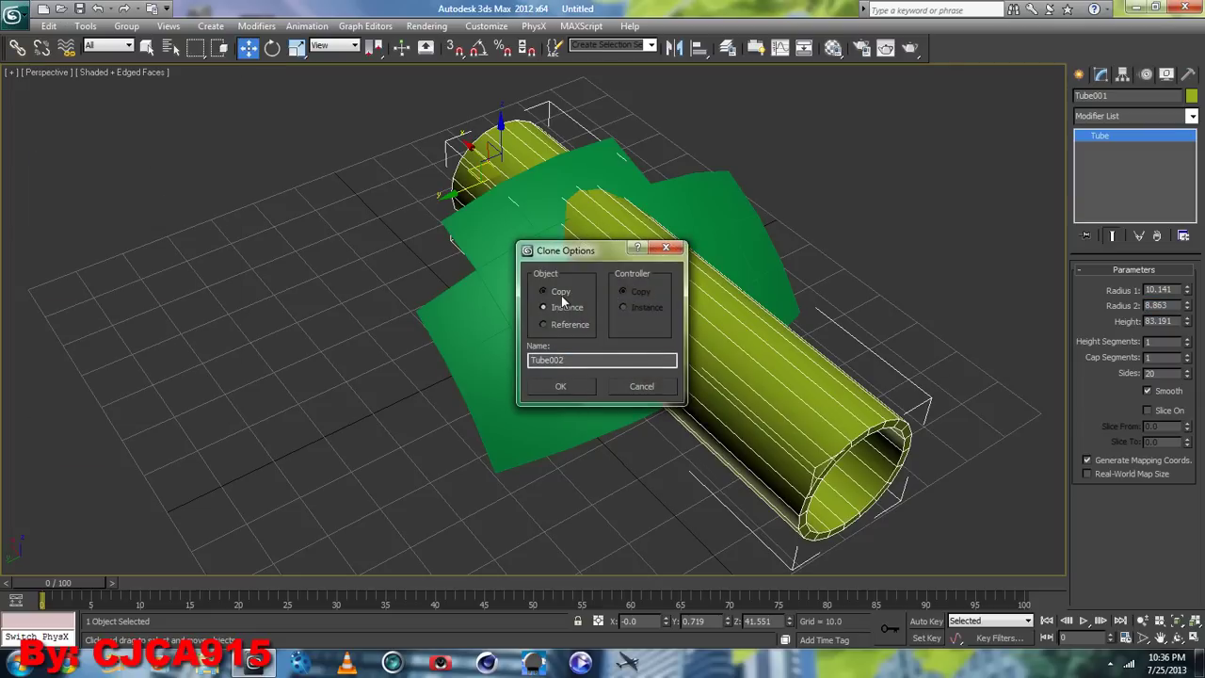
left_click(563, 385)
left_click_drag(474, 149, 496, 179)
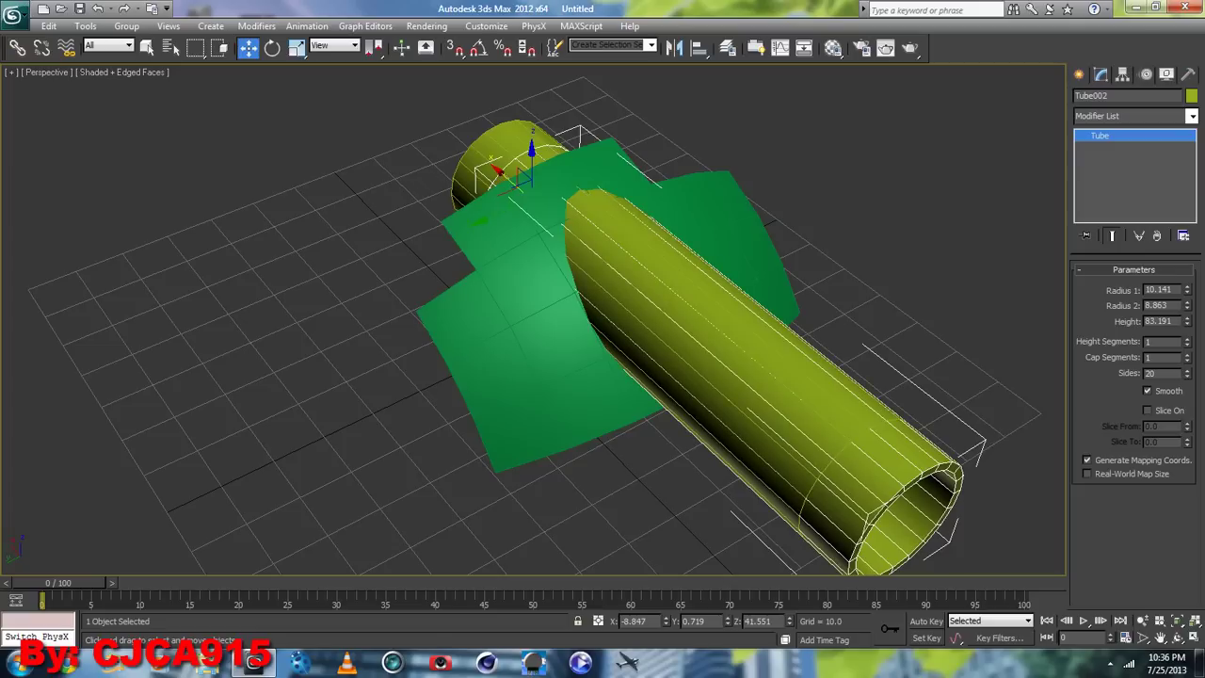
- Colour the copy pink and make it solid with Radius 1 8.863 and Radius 2 0
left_click(1193, 97)
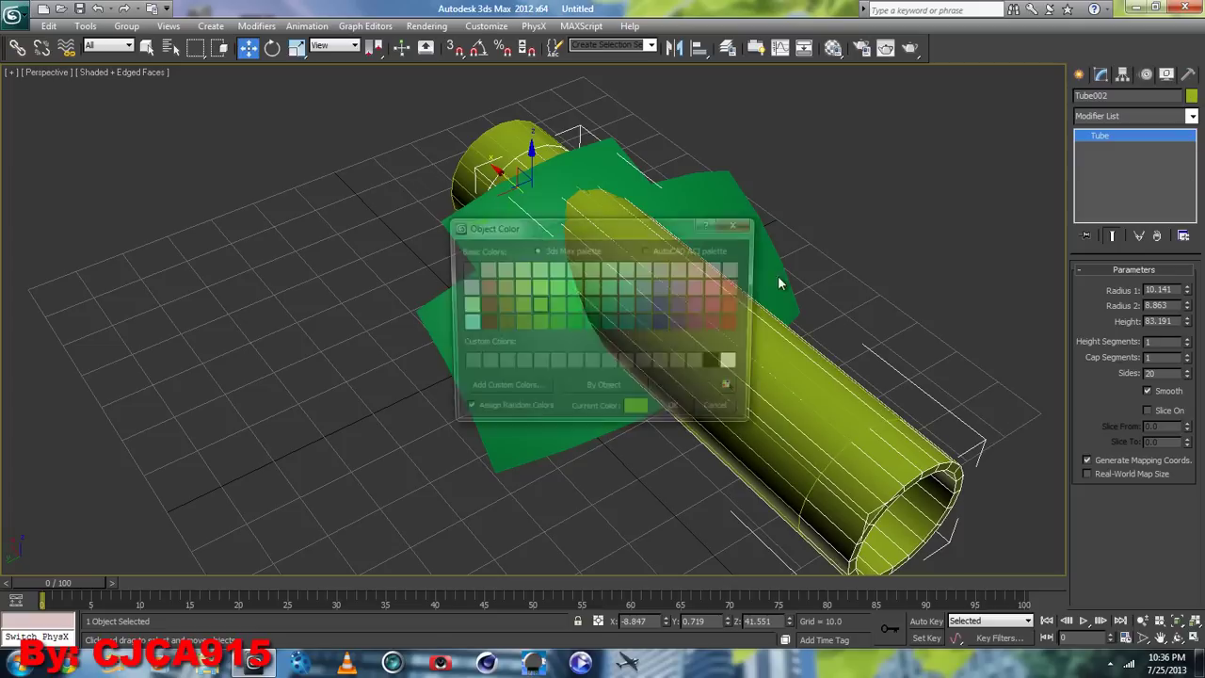
left_click(718, 287)
left_click(676, 411)
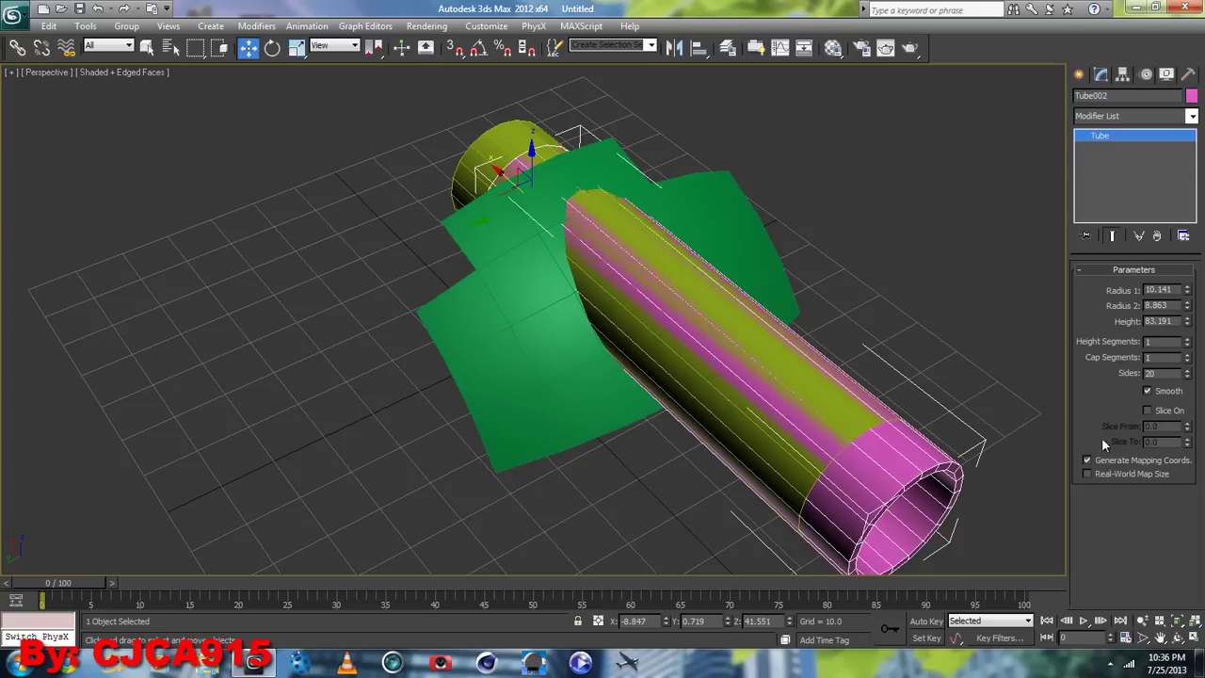
double_click(1172, 307)
key("ctrl+c")
double_click(1177, 291)
key("ctrl+v")
key("Return")
right_click(1187, 306)
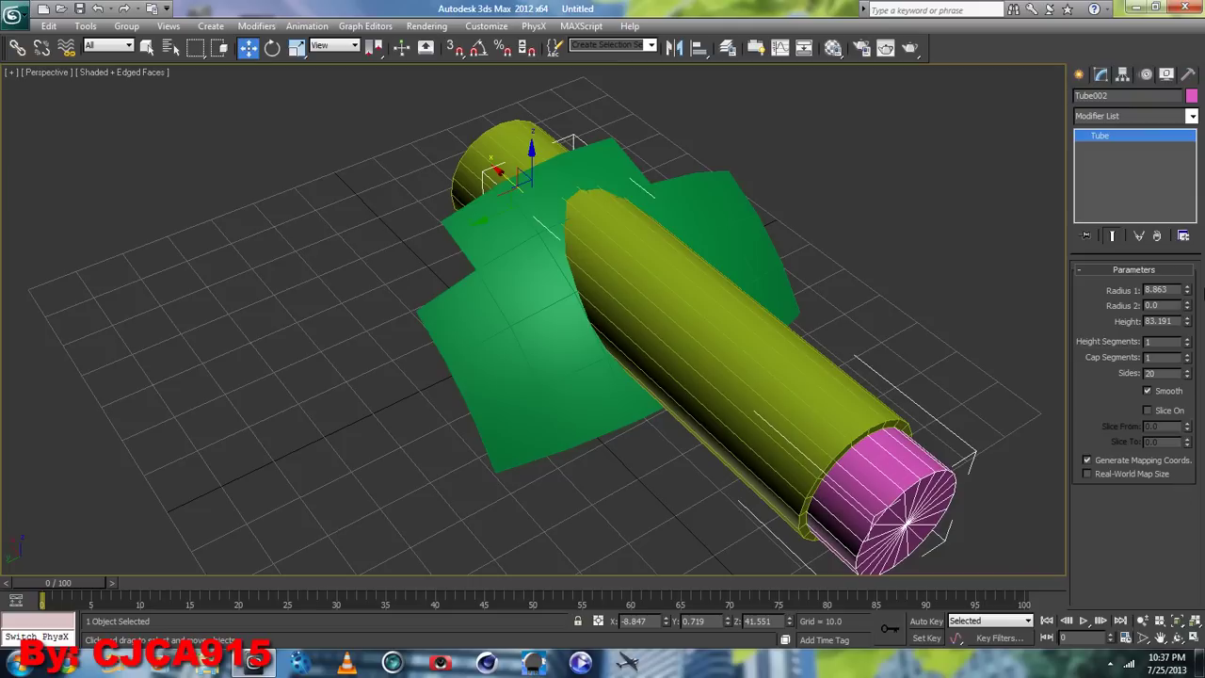
- Hide the pink solid cylinder copy and select the green surface
left_click(989, 323)
left_click(885, 465)
left_click(1166, 76)
left_click(695, 217)
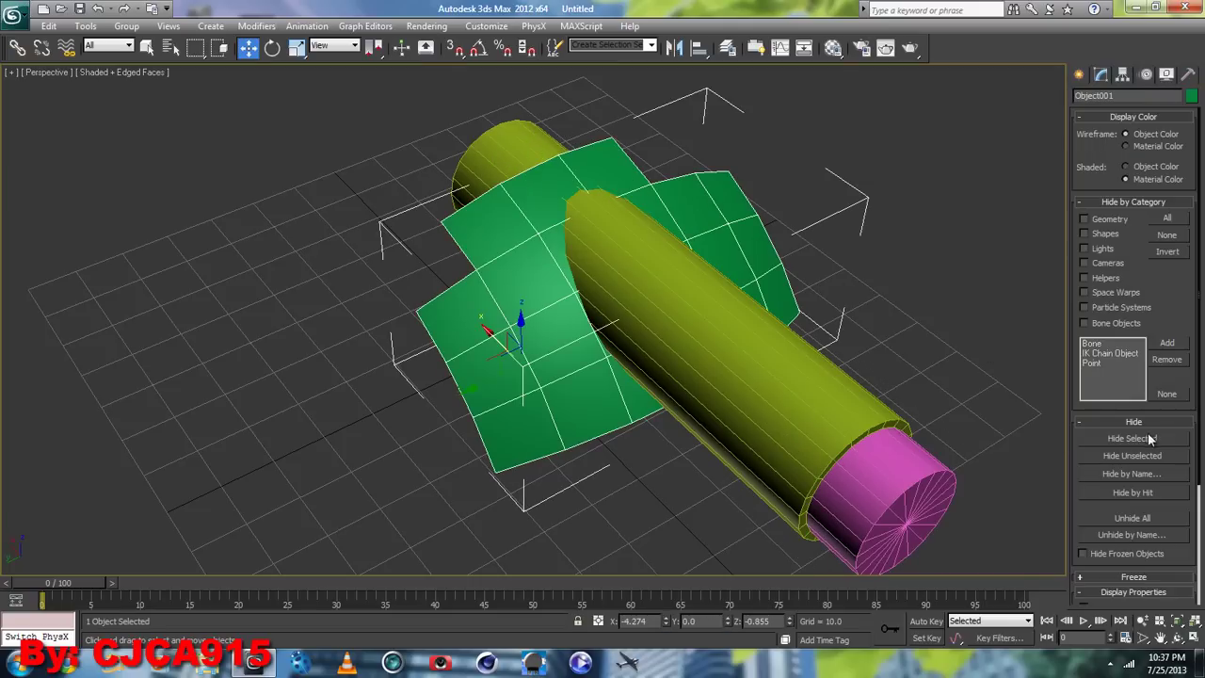
left_click(834, 463)
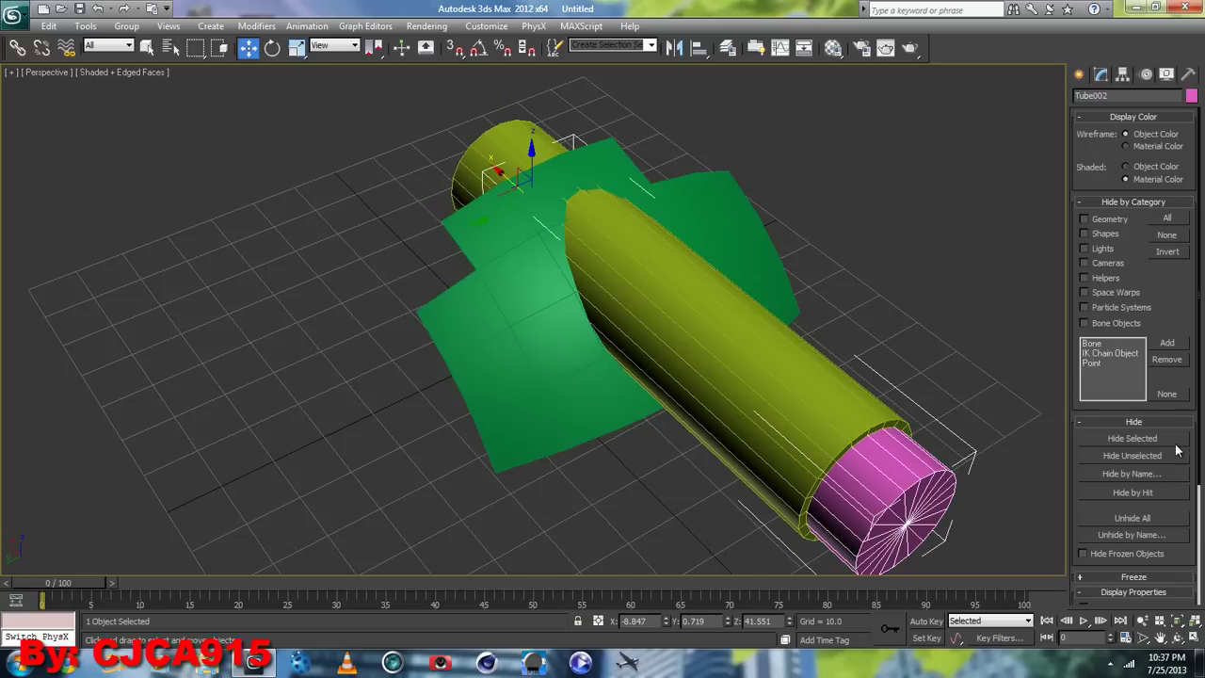
left_click(1133, 439)
left_click(521, 276)
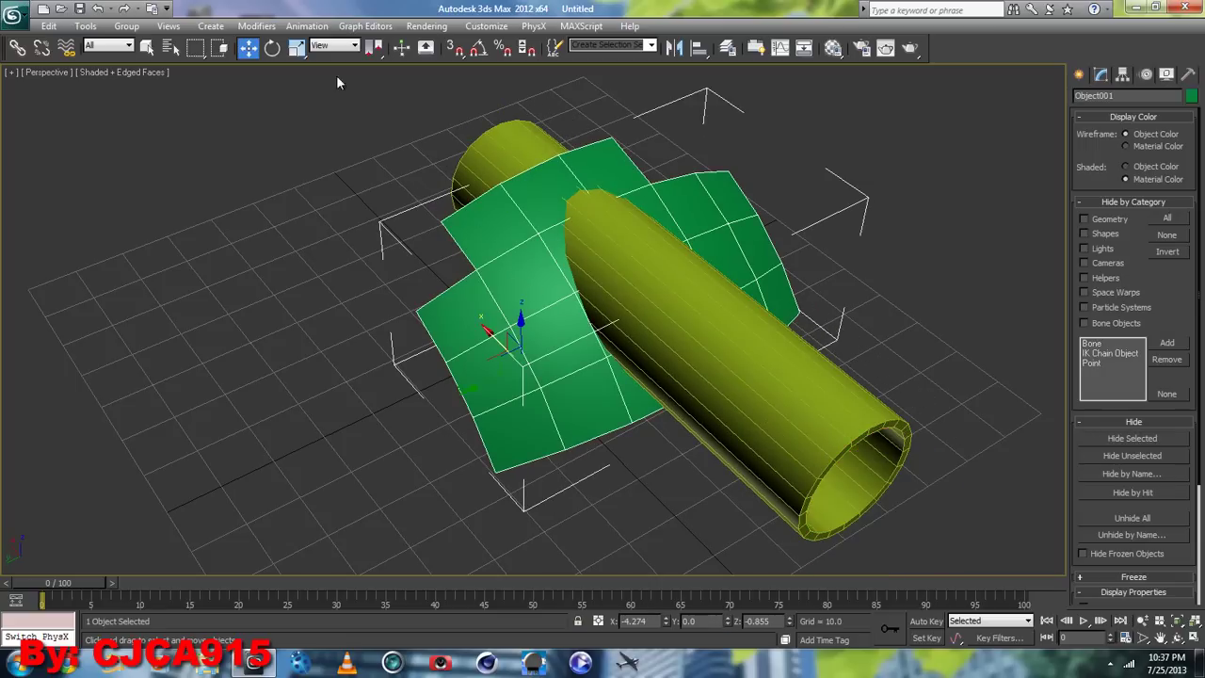
- Imprint the yellow tube onto the green surface with ProBoolean and convert it to Editable Poly
left_click(1101, 75)
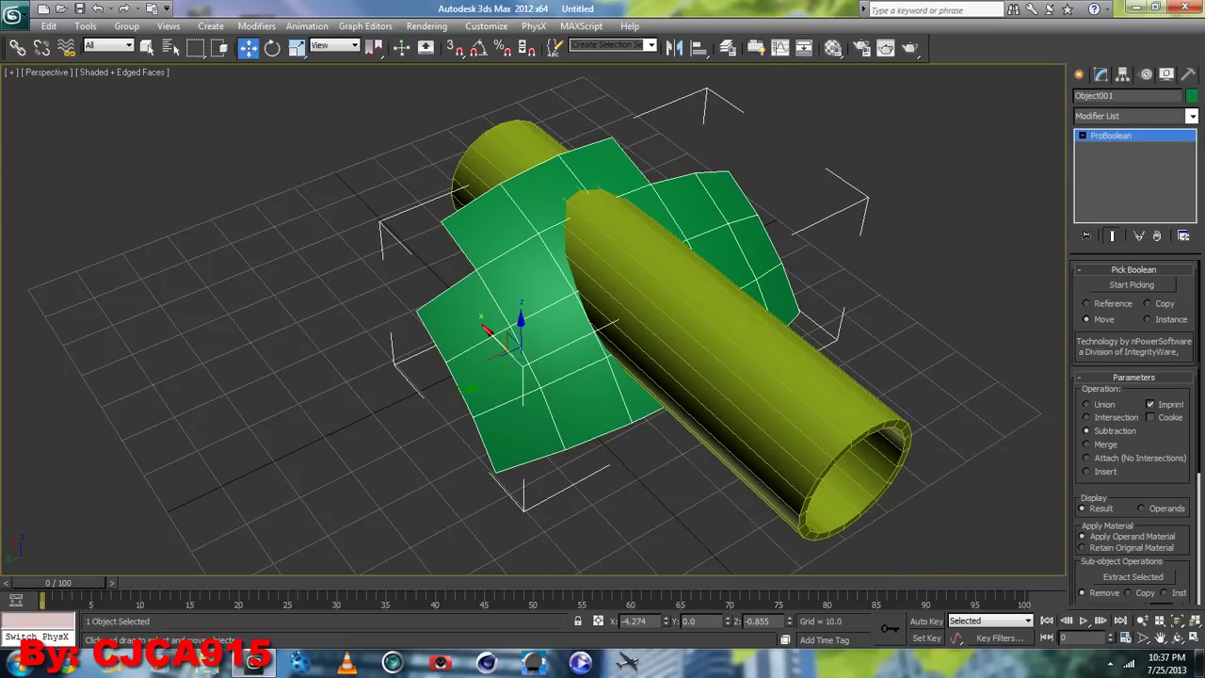
left_click(1122, 284)
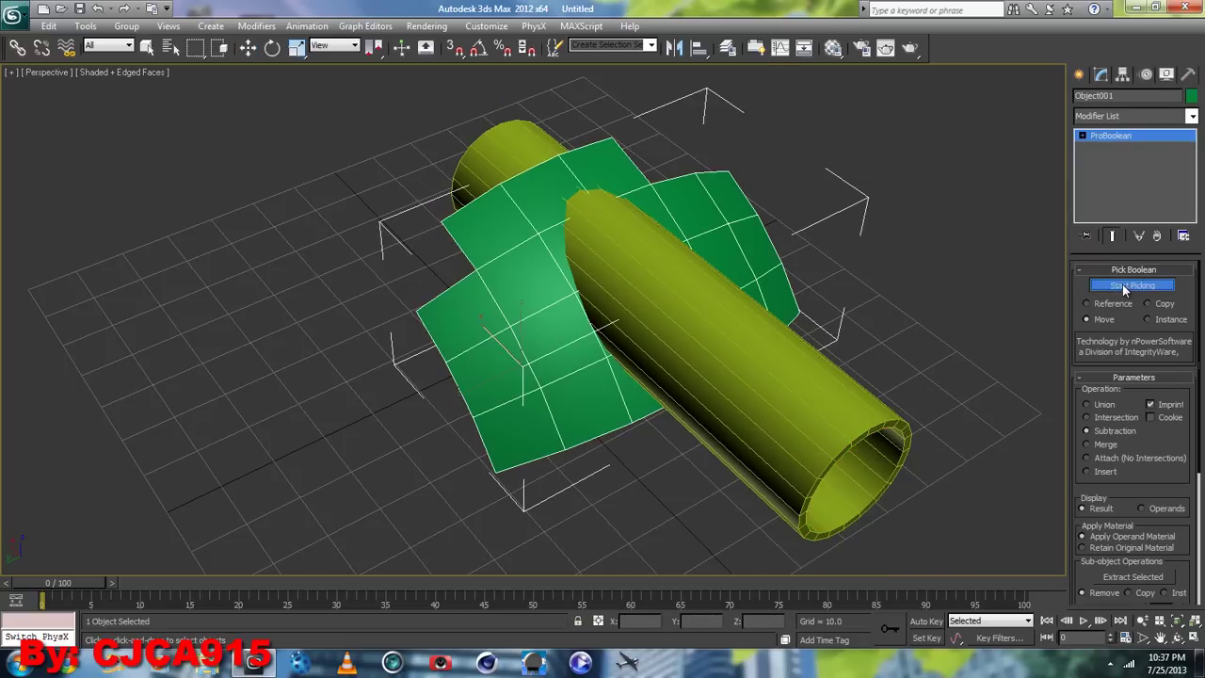
left_click(701, 390)
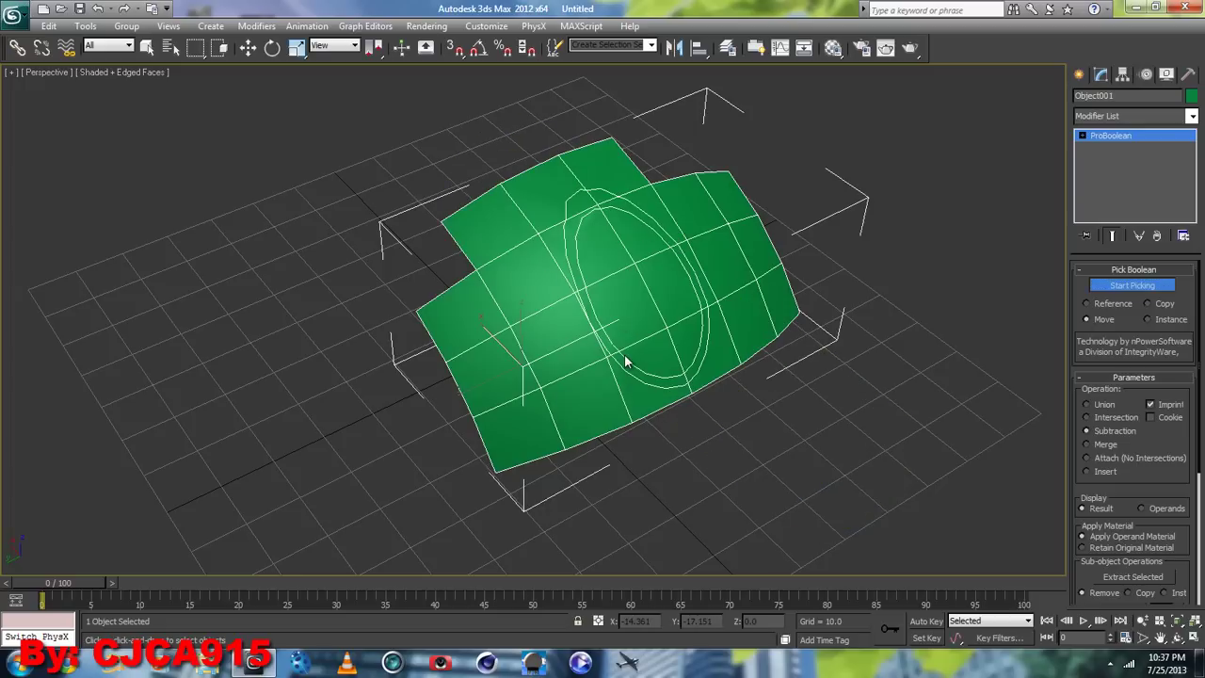
right_click(669, 287)
right_click(655, 286)
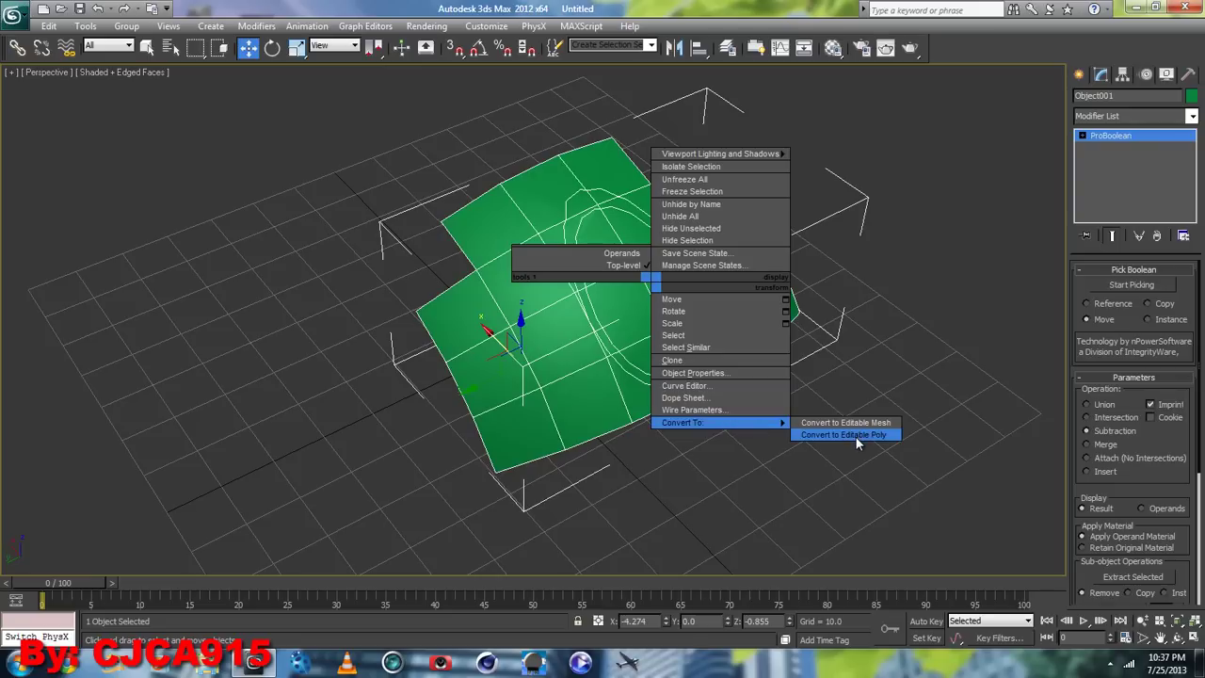
left_click(856, 437)
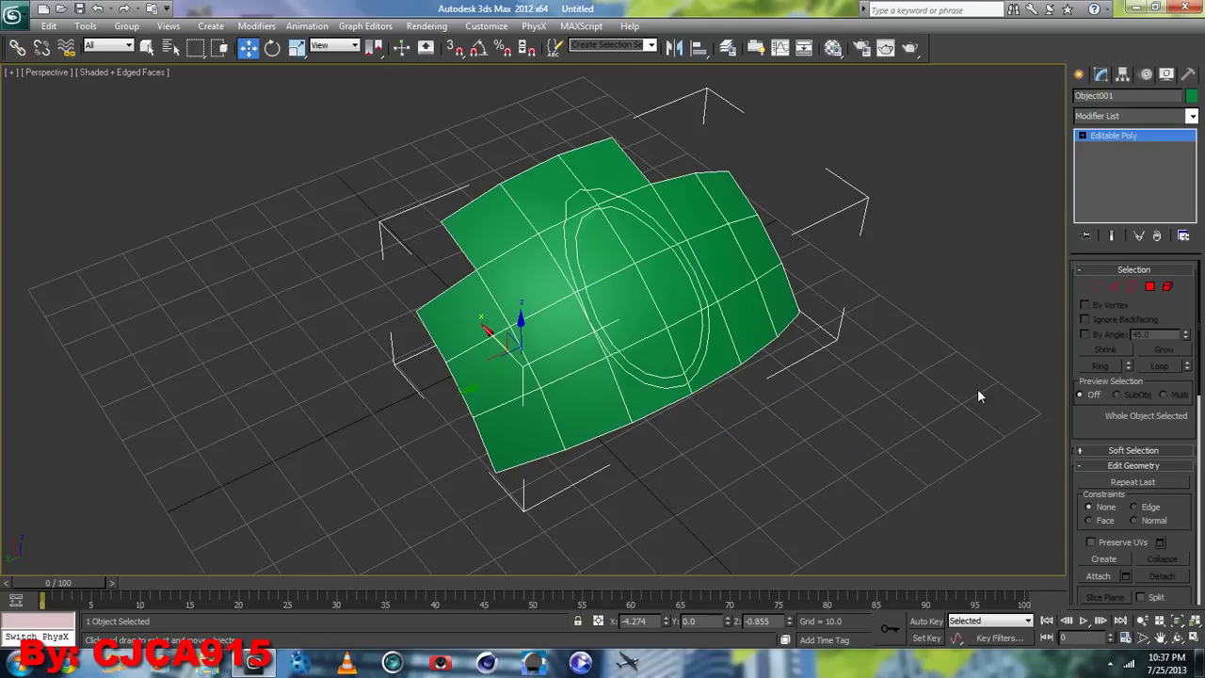
- In Polygon mode, delete the surface polygons outside the imprinted outline and the centre polygon
left_click(1150, 286)
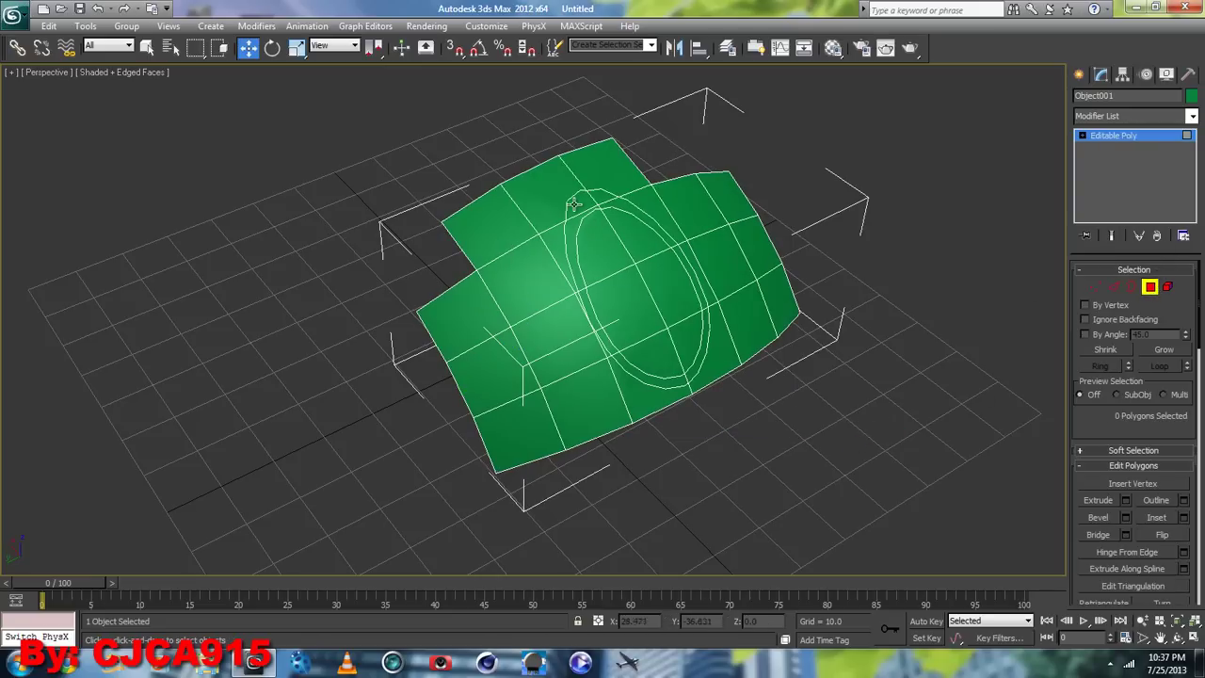
left_click(537, 186)
key("Delete")
left_click(511, 269)
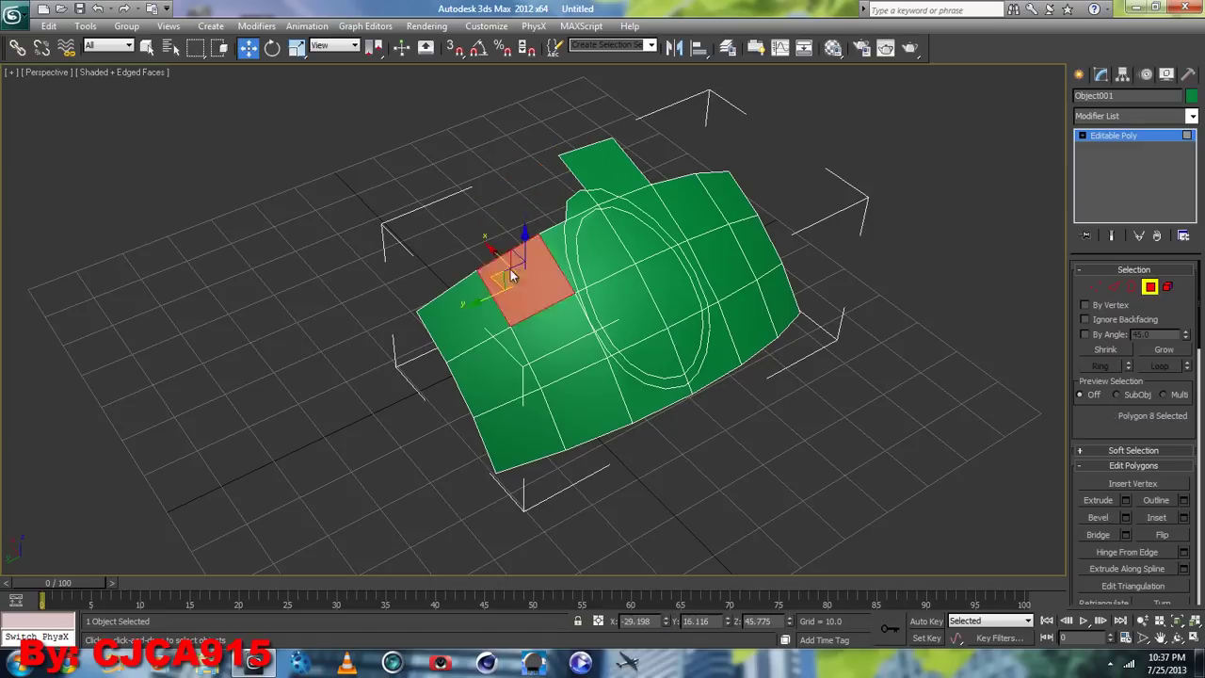
key("Delete")
left_click(551, 240)
key("Delete")
left_click(575, 405)
key("Delete")
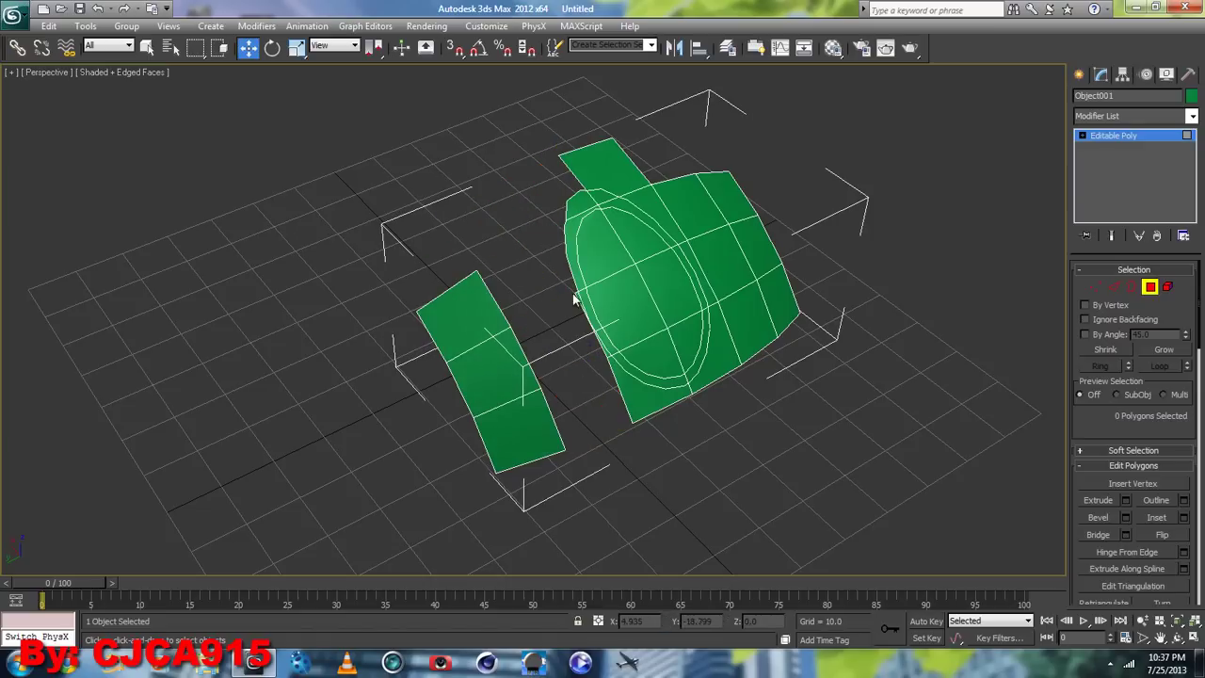
left_click(571, 303)
key("Delete")
left_click(650, 396)
key("Delete")
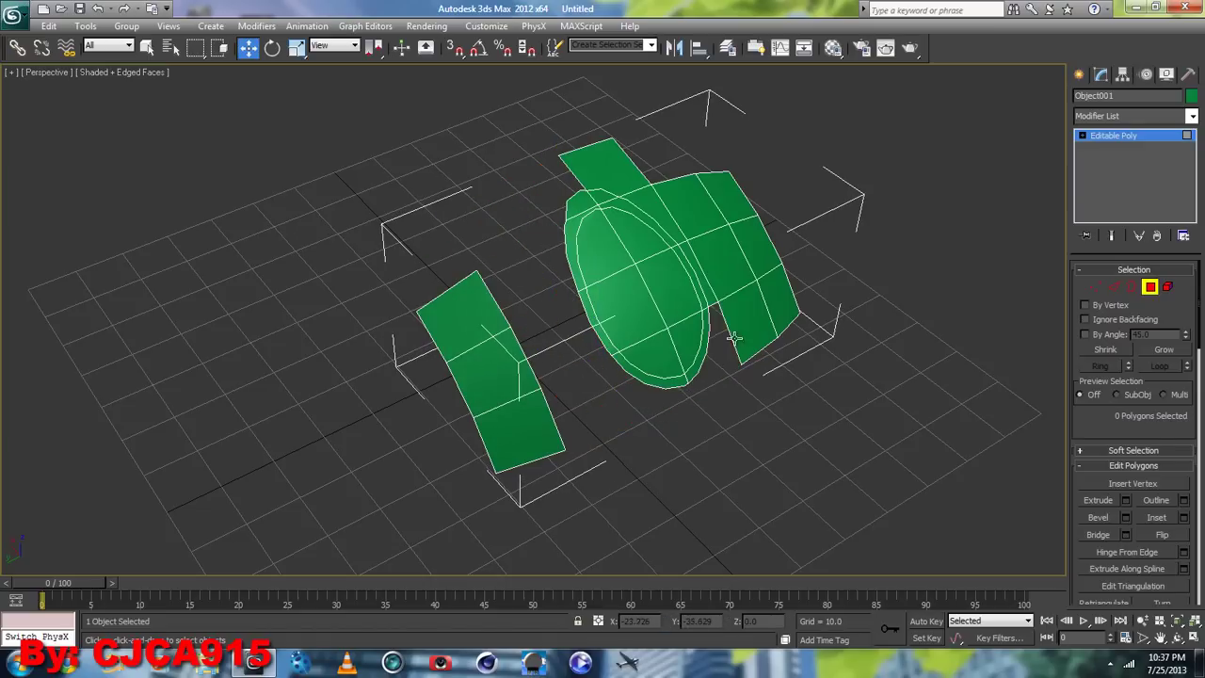
left_click(739, 311)
key("Delete")
left_click(675, 299)
key("Delete")
- Delete the inner and upper polygons around the ring
left_click(633, 296)
key("Delete")
left_click(612, 249)
key("Delete")
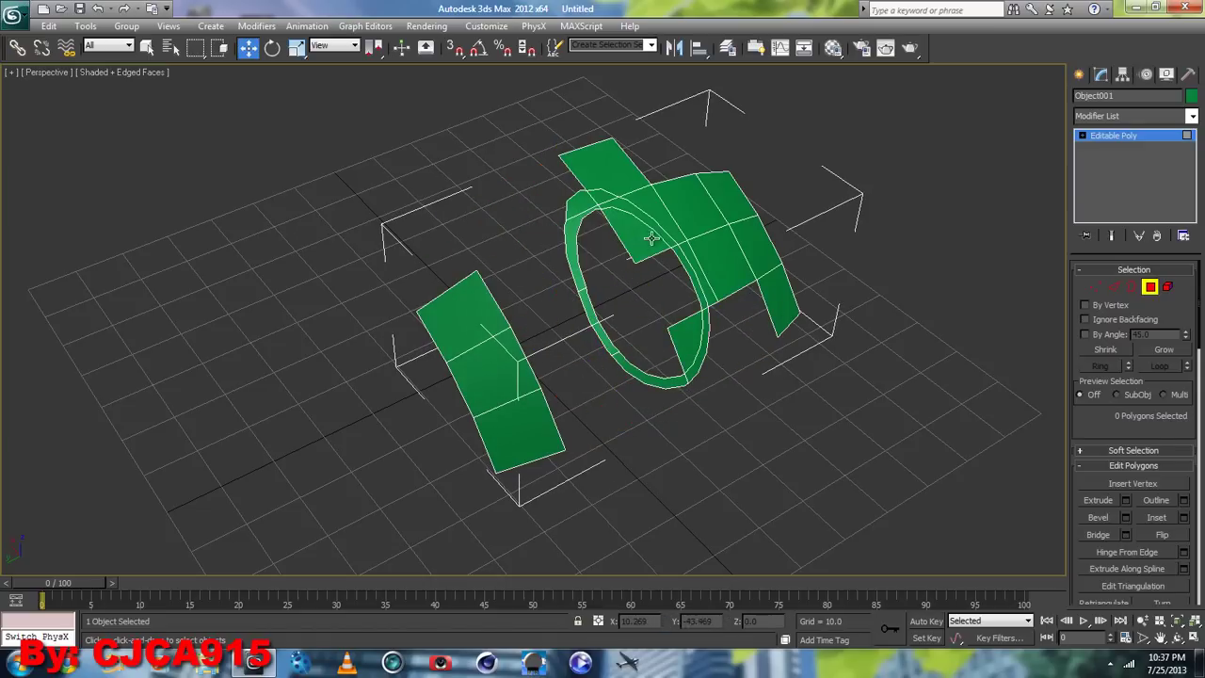
left_click(682, 330)
left_click(713, 270)
key("Delete")
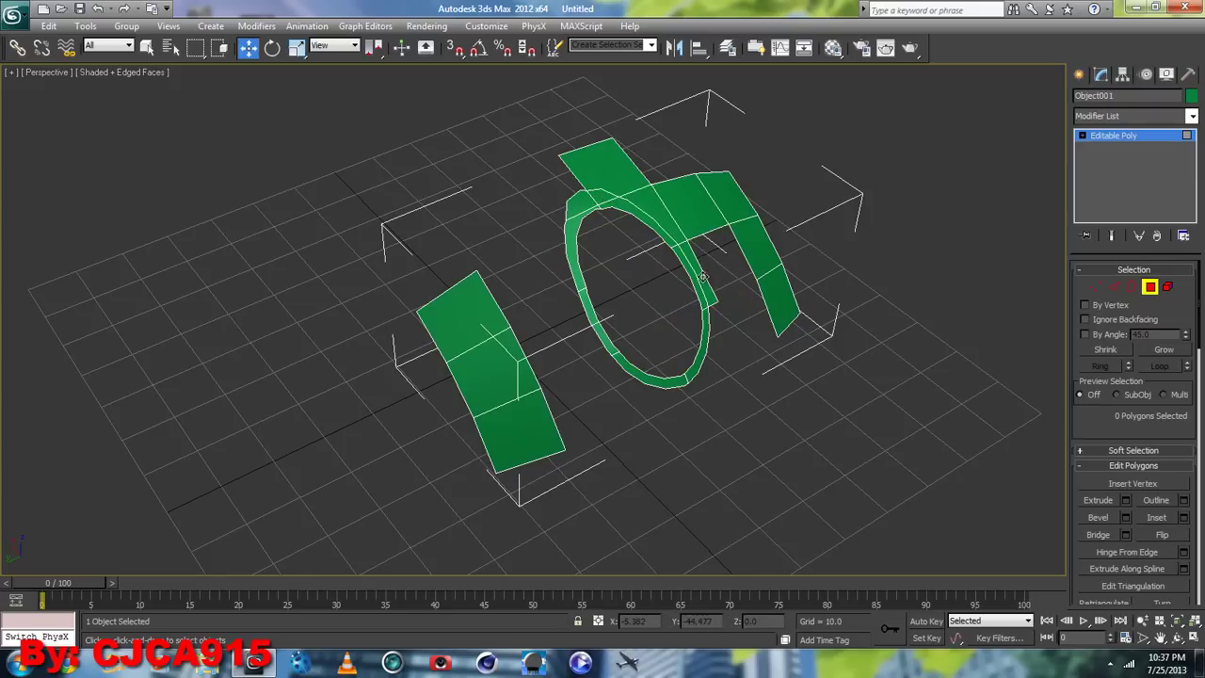
left_click(688, 207)
key("Delete")
left_click(631, 178)
key("Delete")
left_click(643, 202)
key("Delete")
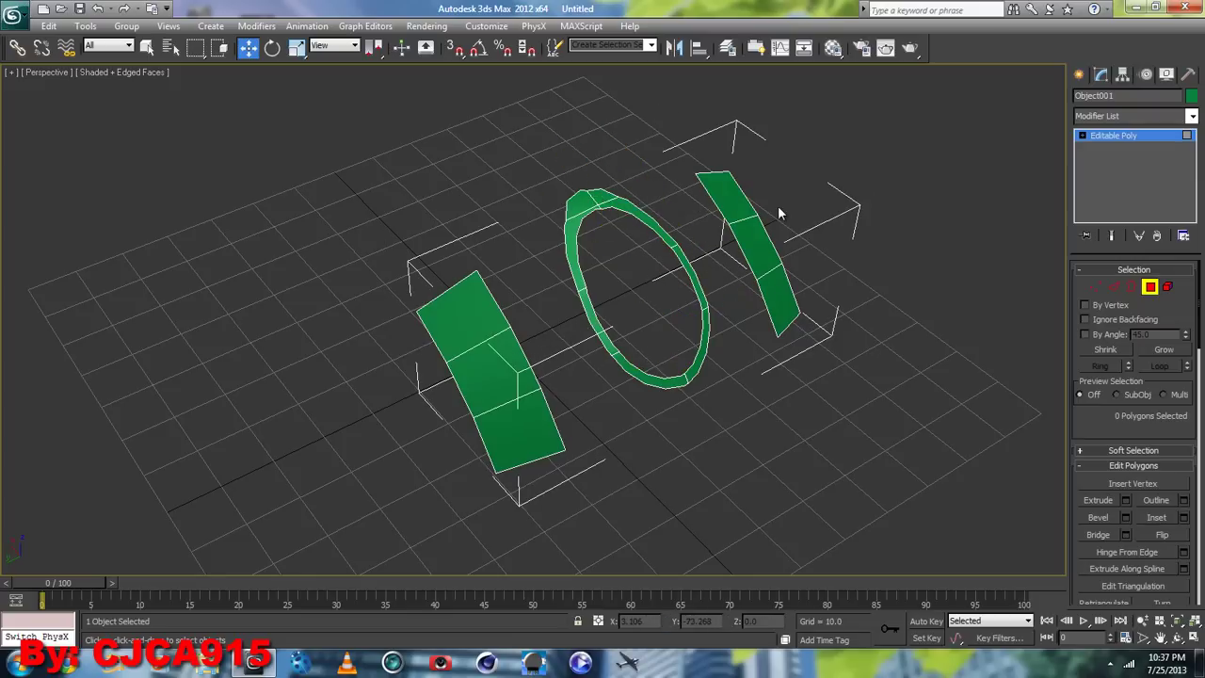
- Orbit to check the ring, then undo the mistaken deletions to restore the connecting polygon
middle_click_drag(687, 220, 667, 302, "alt")
scroll(666, 301, "up", 5)
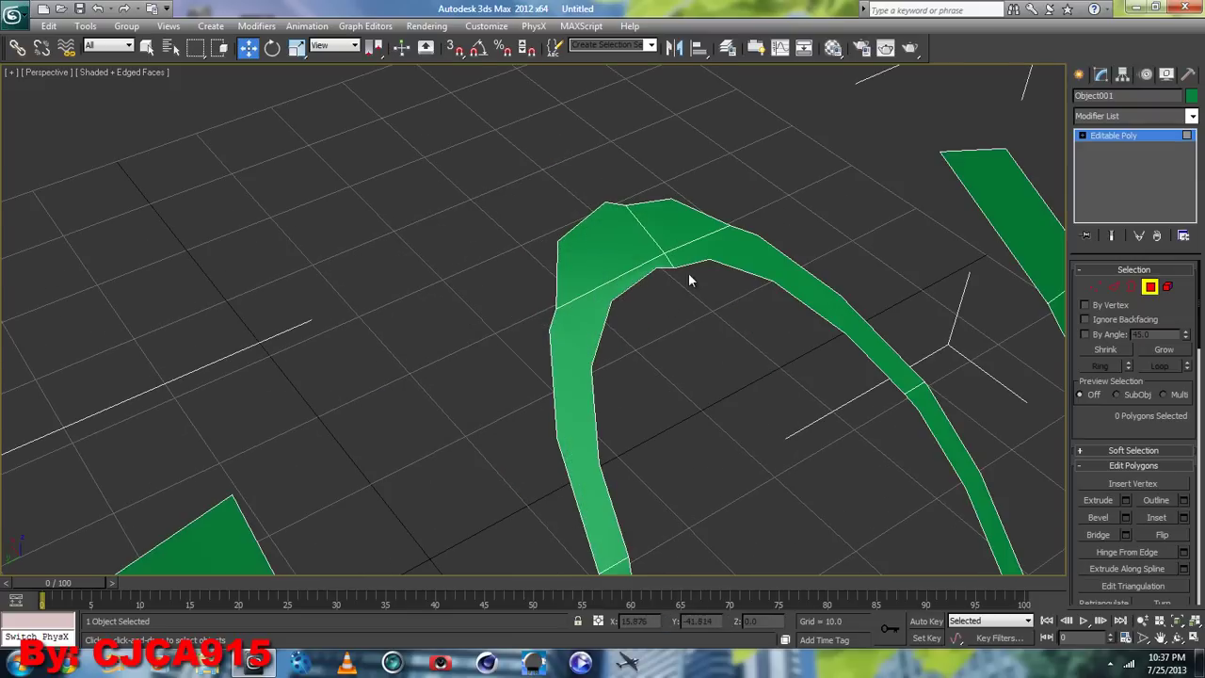
scroll(688, 272, "up", 2)
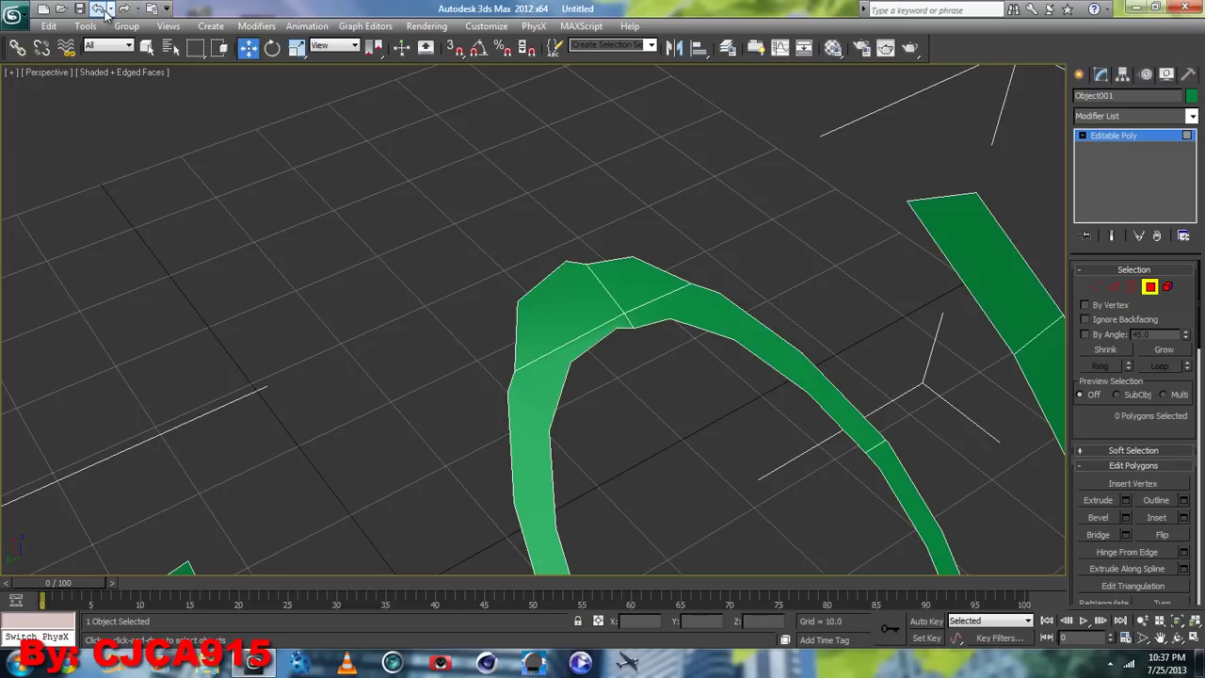
left_click(100, 9)
left_click(100, 9)
left_click(100, 10)
left_click(100, 9)
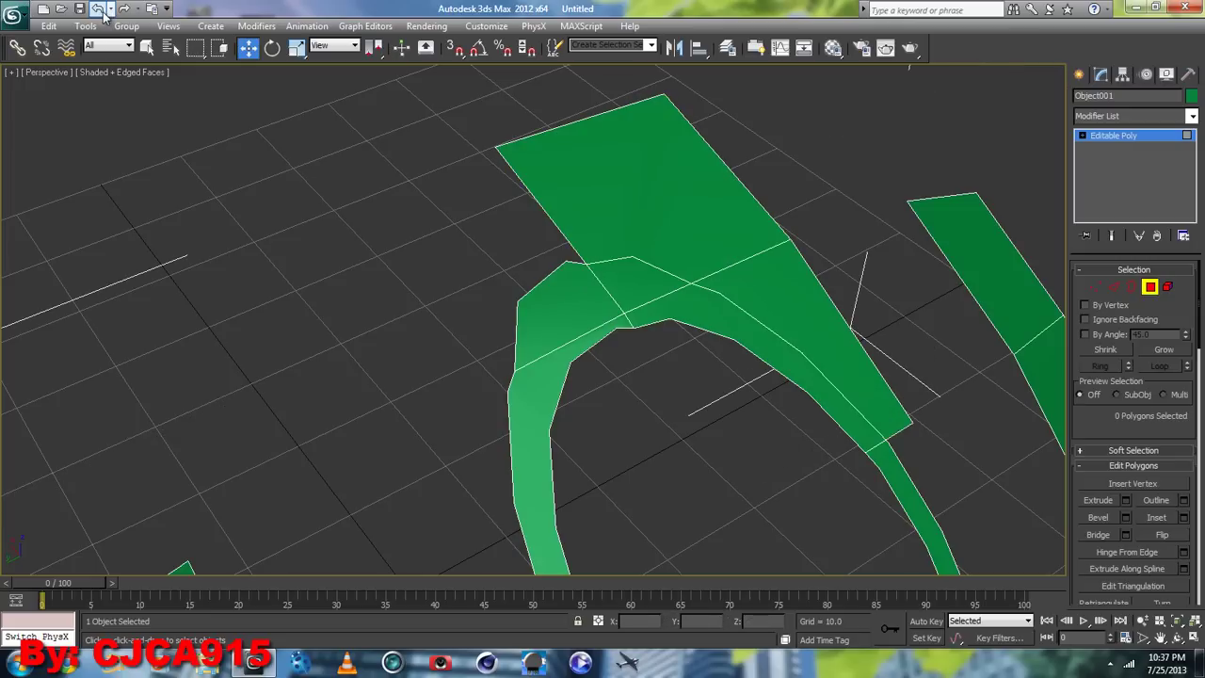
left_click(100, 9)
left_click(100, 9)
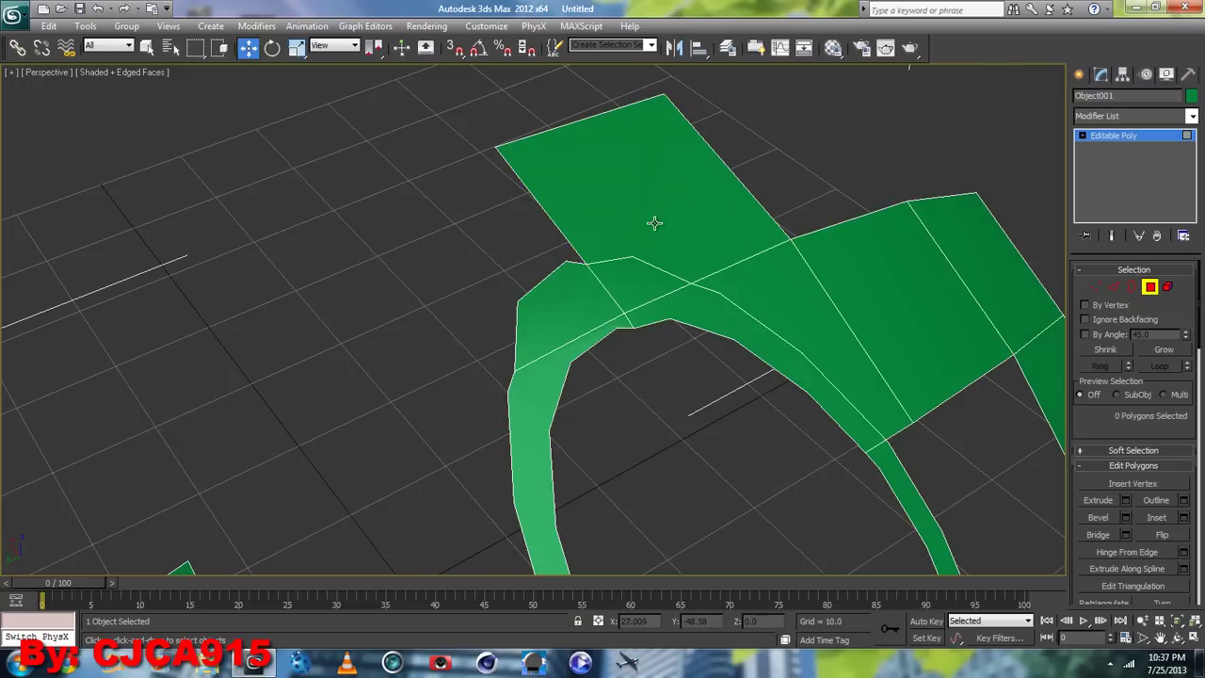
- Delete the large top flap and the right strip polygons
left_click(600, 218)
key("Delete")
left_click(776, 317)
key("Delete")
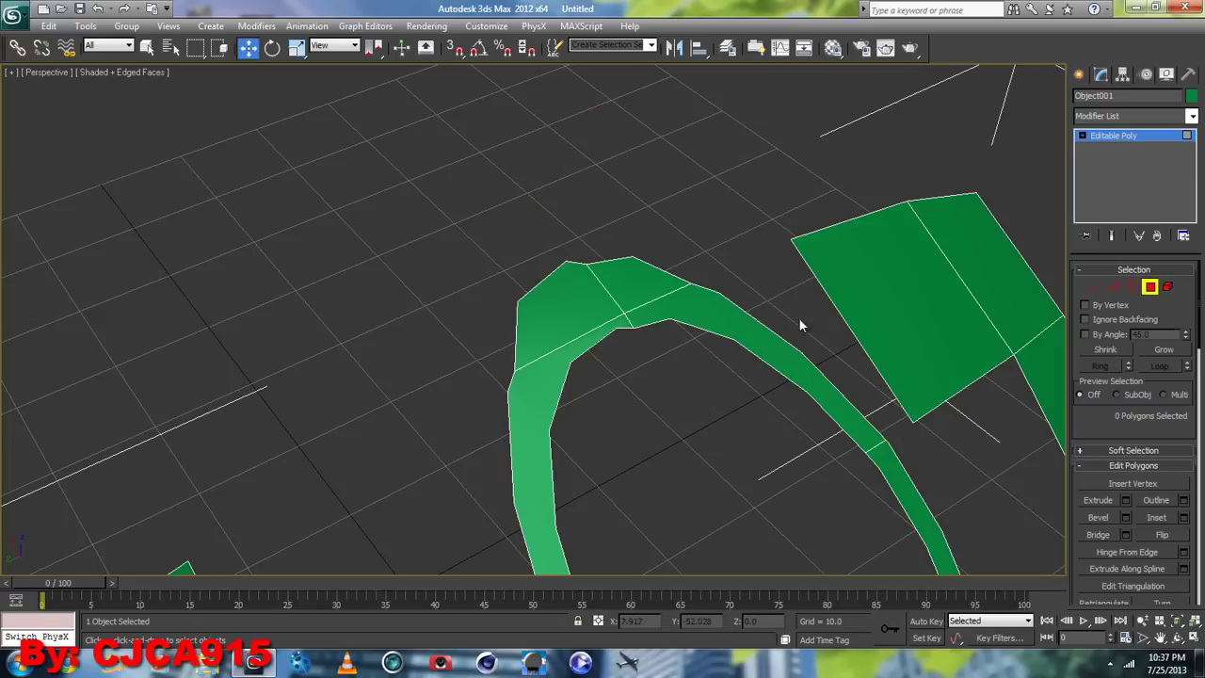
mouse_move(799, 323)
middle_mouse_down("alt")
mouse_move(699, 371)
mouse_move(630, 320)
middle_mouse_up("alt")
left_click(702, 302)
key("Delete")
left_click(728, 348)
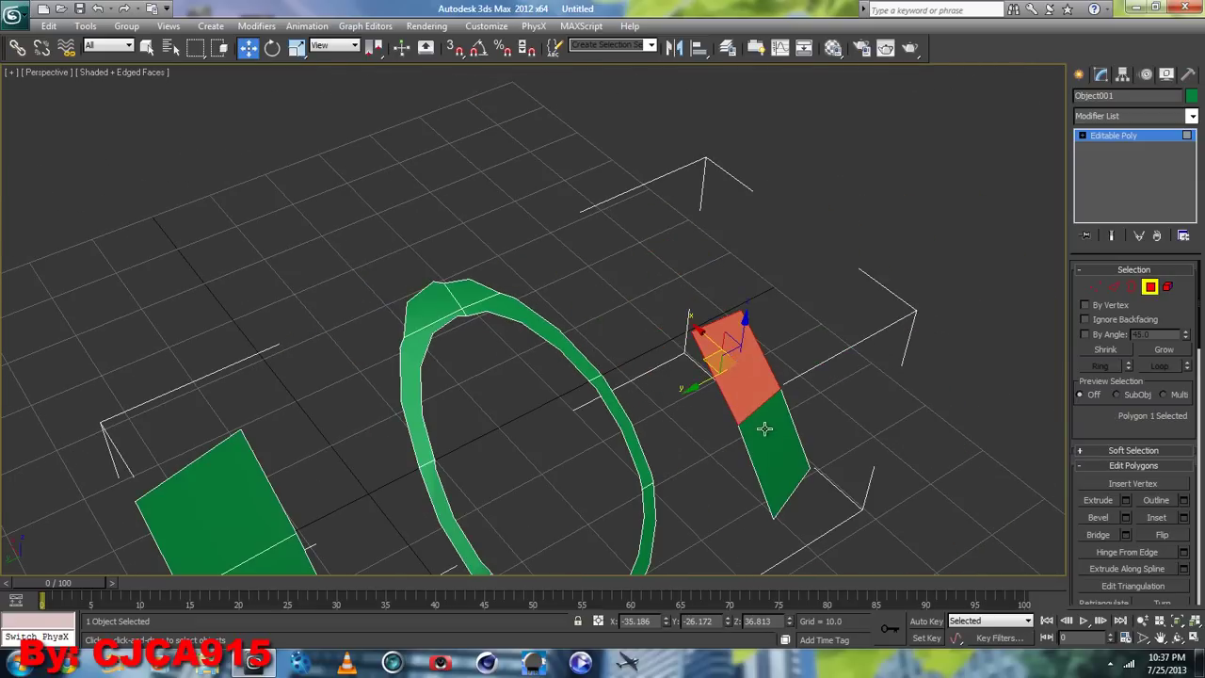
key("Delete")
left_click(767, 433)
- Delete the remaining left strip polygons so only the thin ring band remains
key("Delete")
middle_click_drag(788, 479, 707, 304, "alt")
key("Delete")
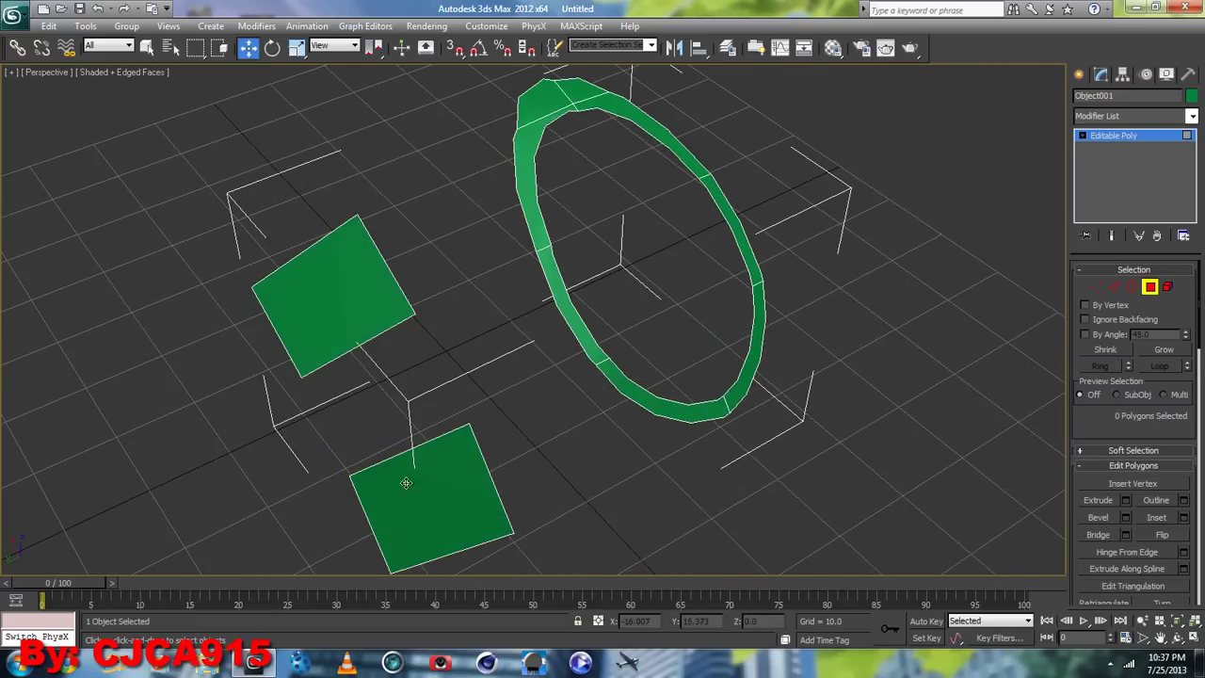
left_click(404, 484)
key("Delete")
left_click(344, 294)
key("Delete")
middle_click_drag(791, 346, 709, 420)
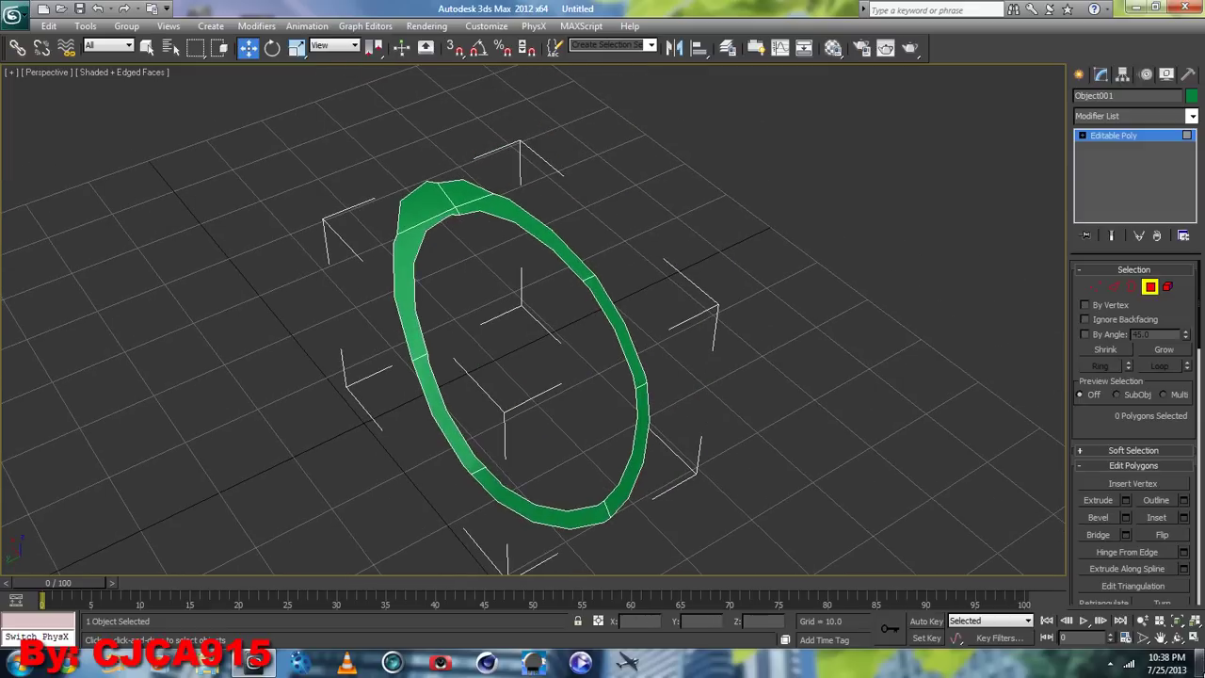
left_click(1167, 286)
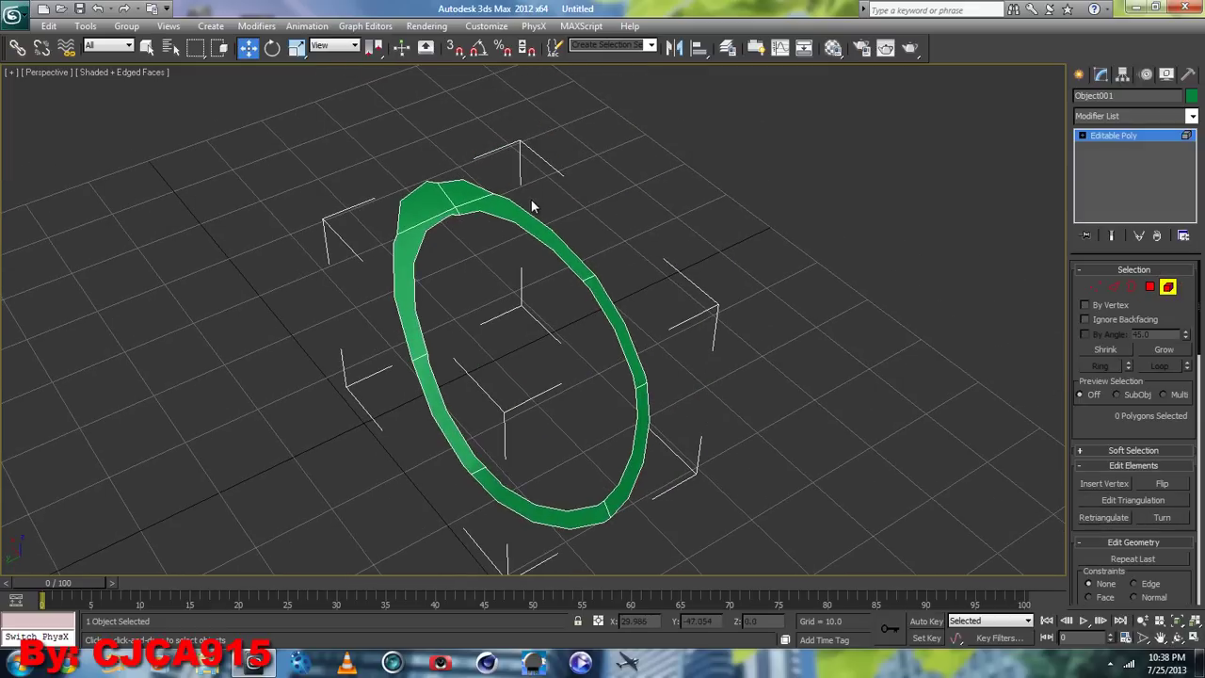
- Orbit around the Object001 ring and change its object colour from green to pink
left_click(1178, 638)
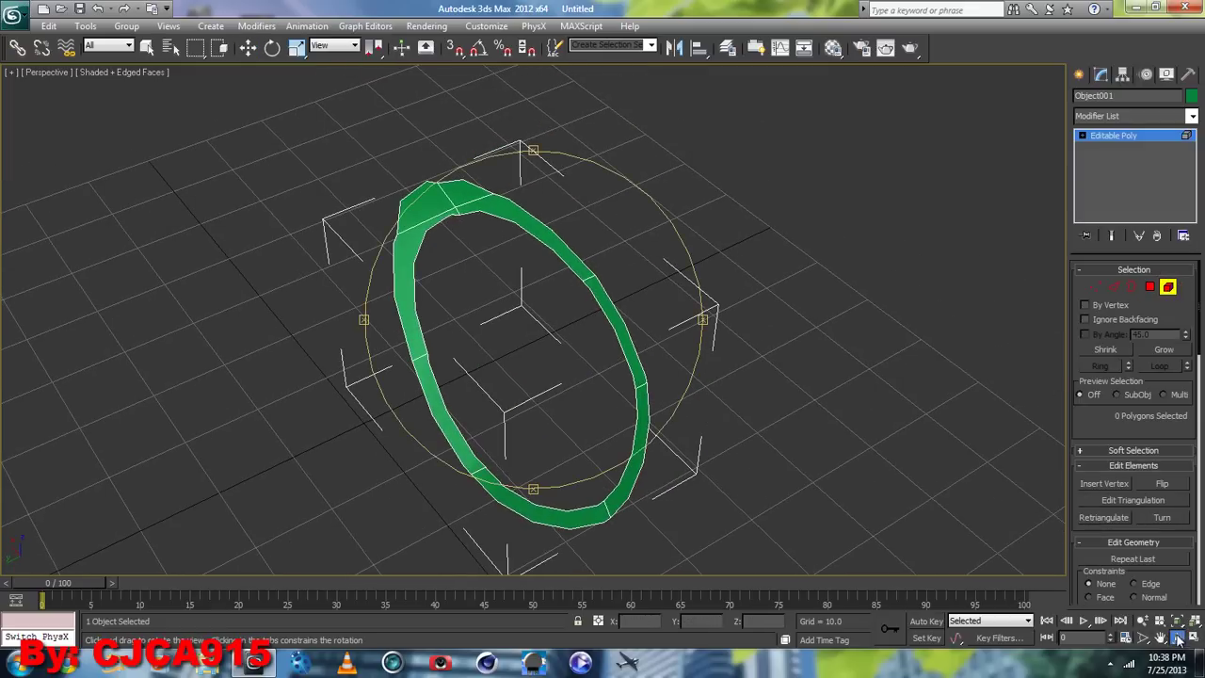
mouse_move(577, 335)
left_mouse_down()
mouse_move(710, 261)
mouse_move(949, 169)
left_mouse_up()
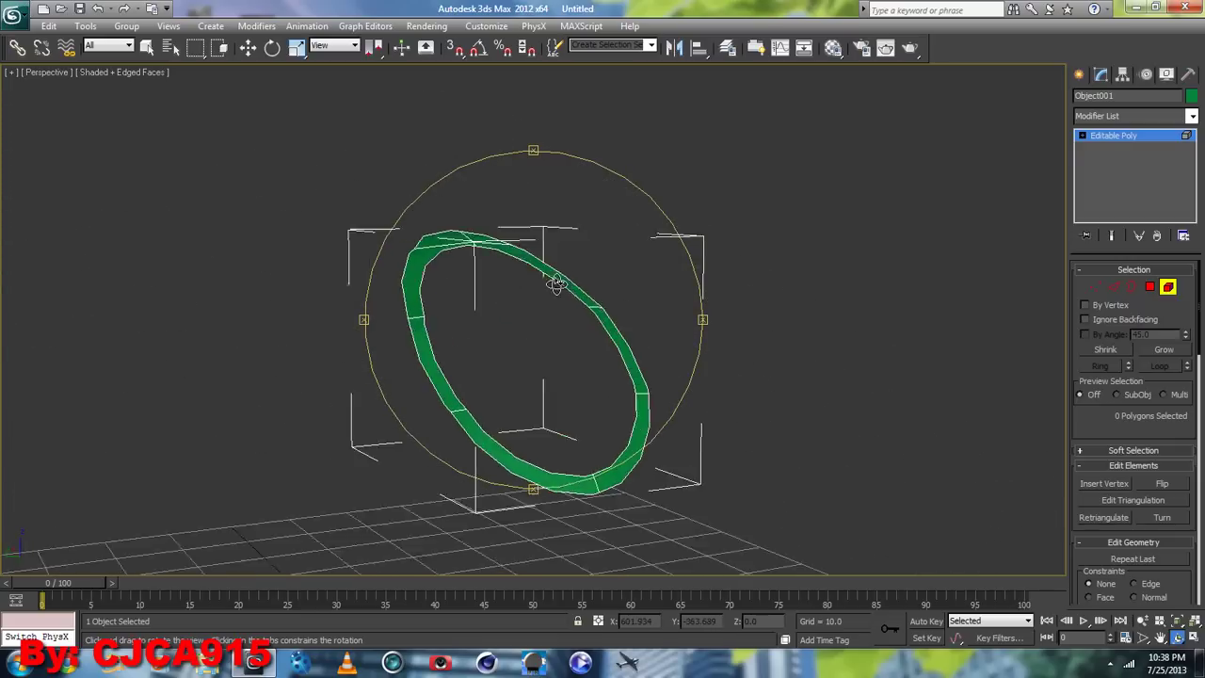
left_click(1188, 97)
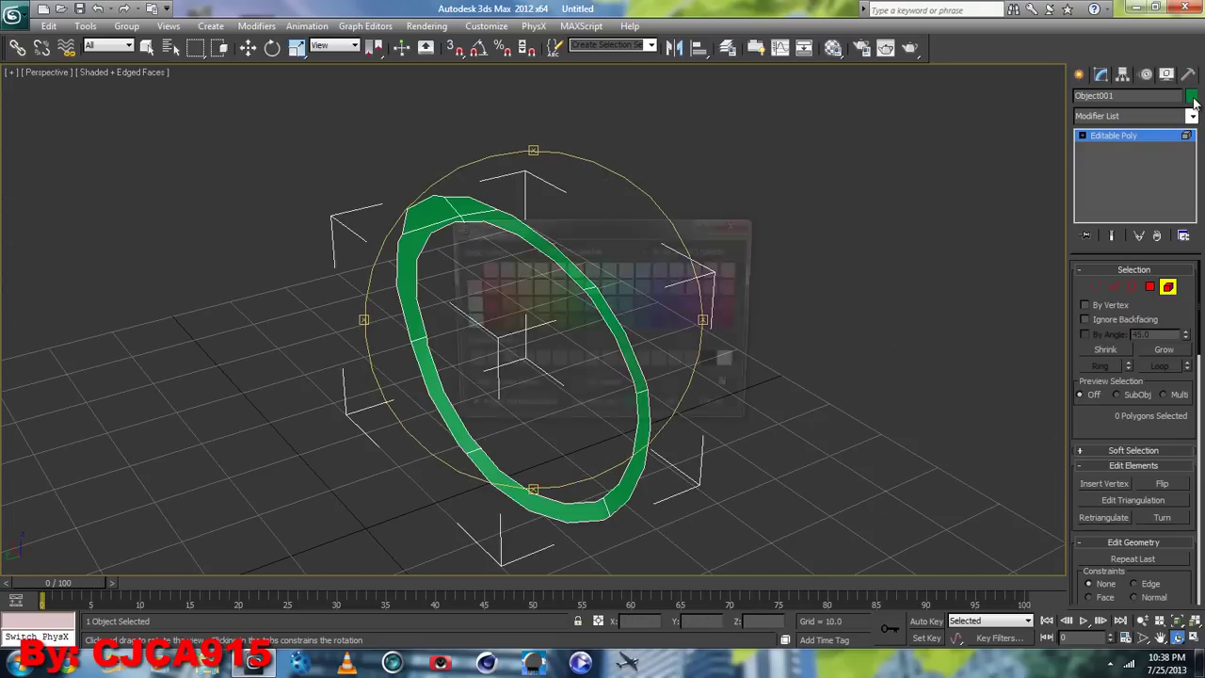
left_click(734, 307)
left_click(678, 412)
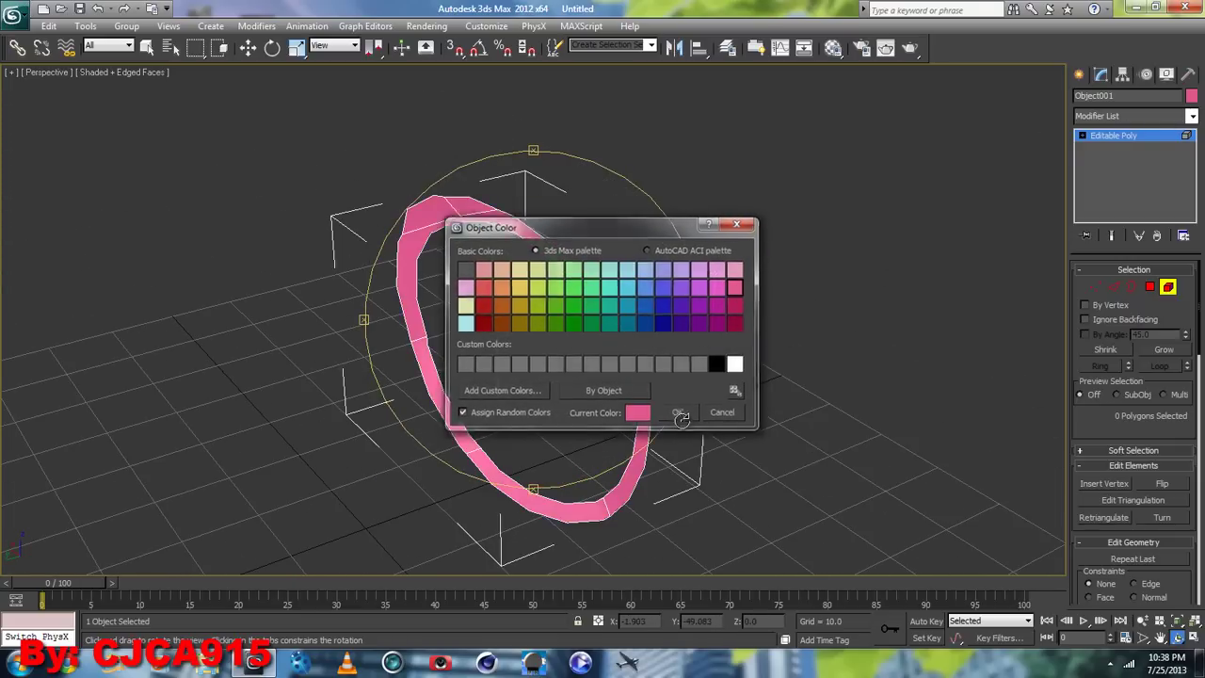
left_click_drag(552, 296, 771, 332)
key("w")
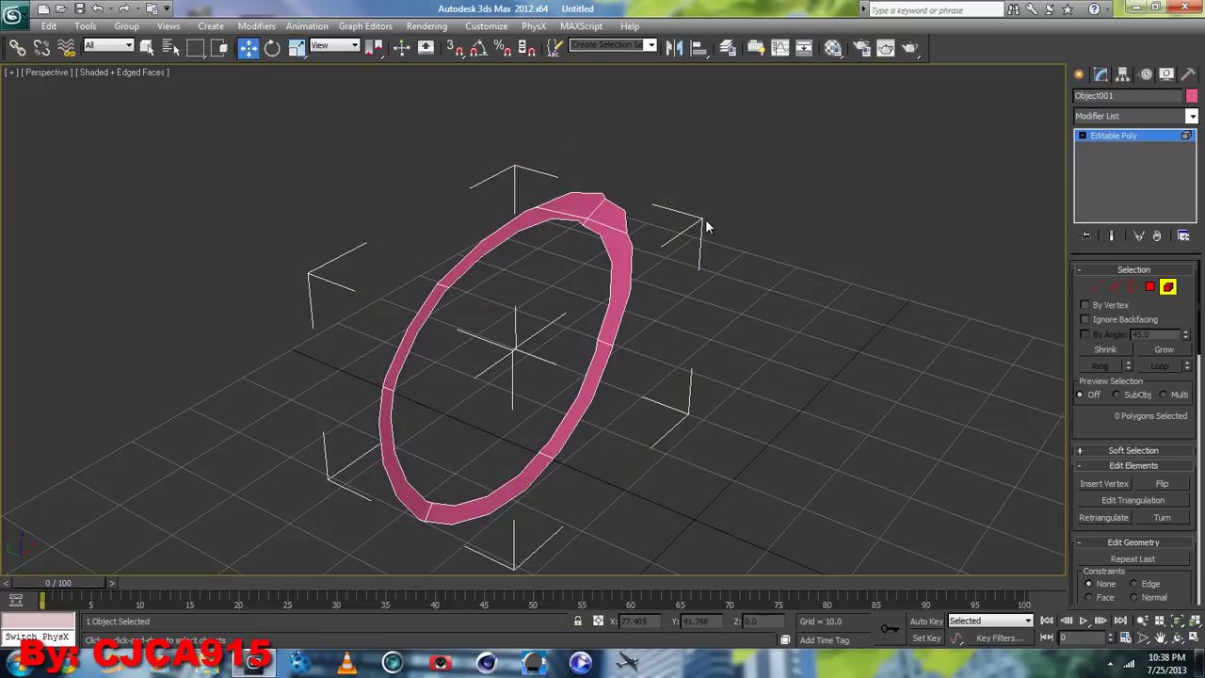
left_click(1172, 295)
left_click(1166, 77)
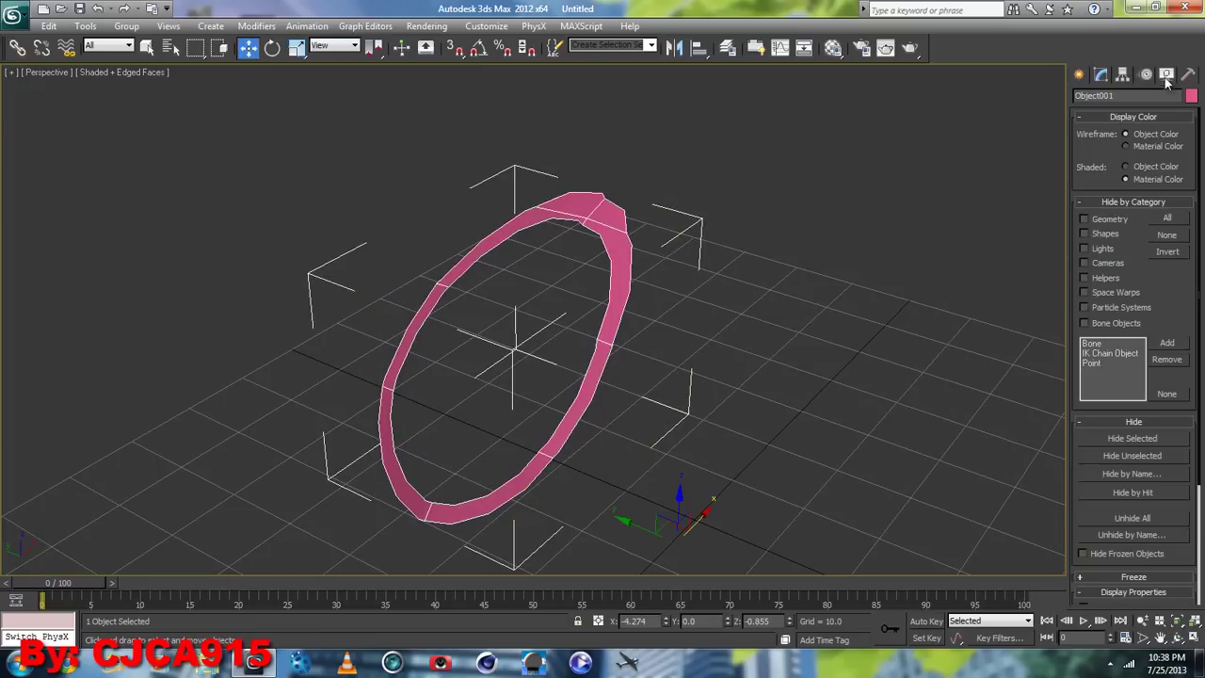
- Unhide all objects and orbit to view the pink cylinder piercing the green sphere
left_click(1127, 518)
middle_click_drag(775, 323, 775, 304, "alt")
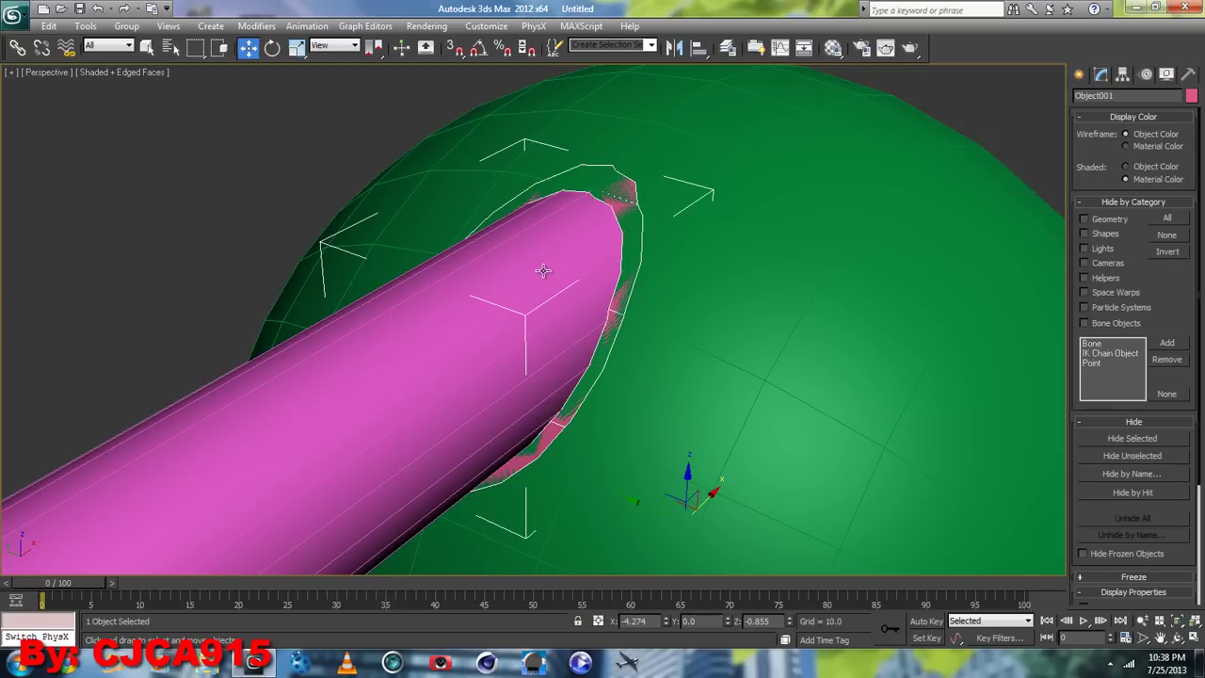
left_click(1179, 639)
mouse_move(493, 323)
left_mouse_down()
mouse_move(565, 301)
mouse_move(607, 310)
mouse_move(613, 323)
mouse_move(592, 348)
mouse_move(552, 310)
mouse_move(586, 221)
mouse_move(484, 337)
mouse_move(425, 358)
mouse_move(392, 387)
mouse_move(423, 374)
mouse_move(466, 381)
left_mouse_up()
scroll(571, 331, "down", 5)
scroll(571, 331, "up", 3)
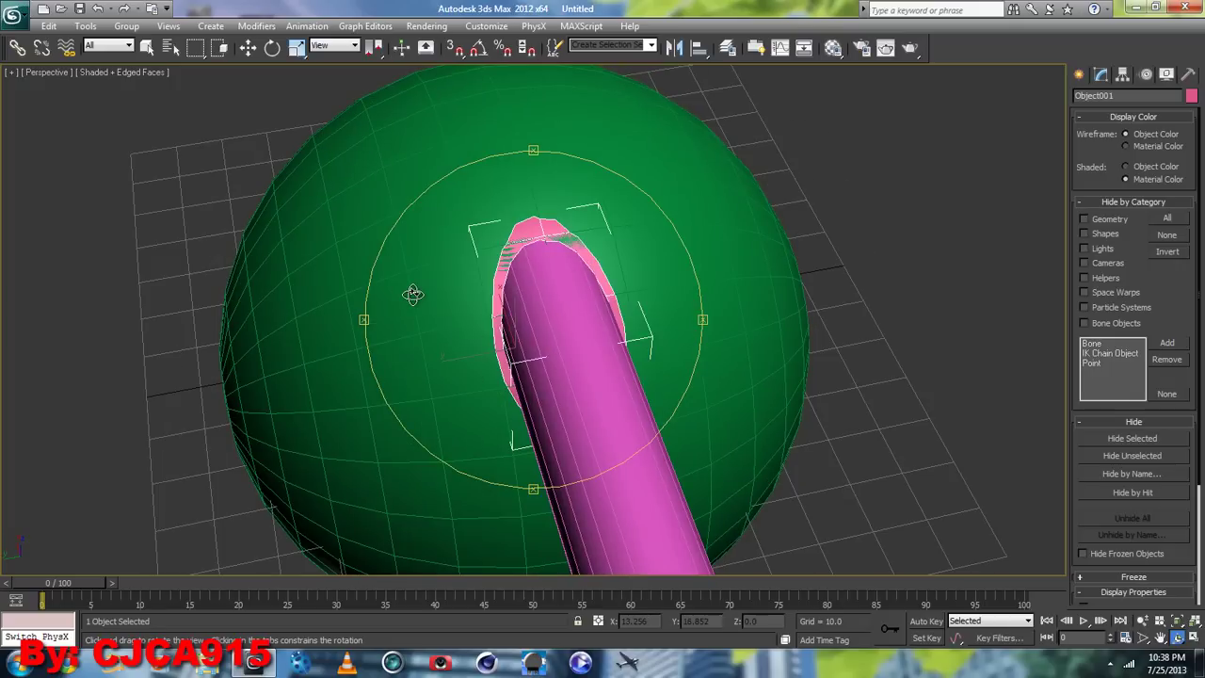
mouse_move(413, 294)
left_mouse_down()
mouse_move(484, 256)
mouse_move(499, 264)
left_mouse_up()
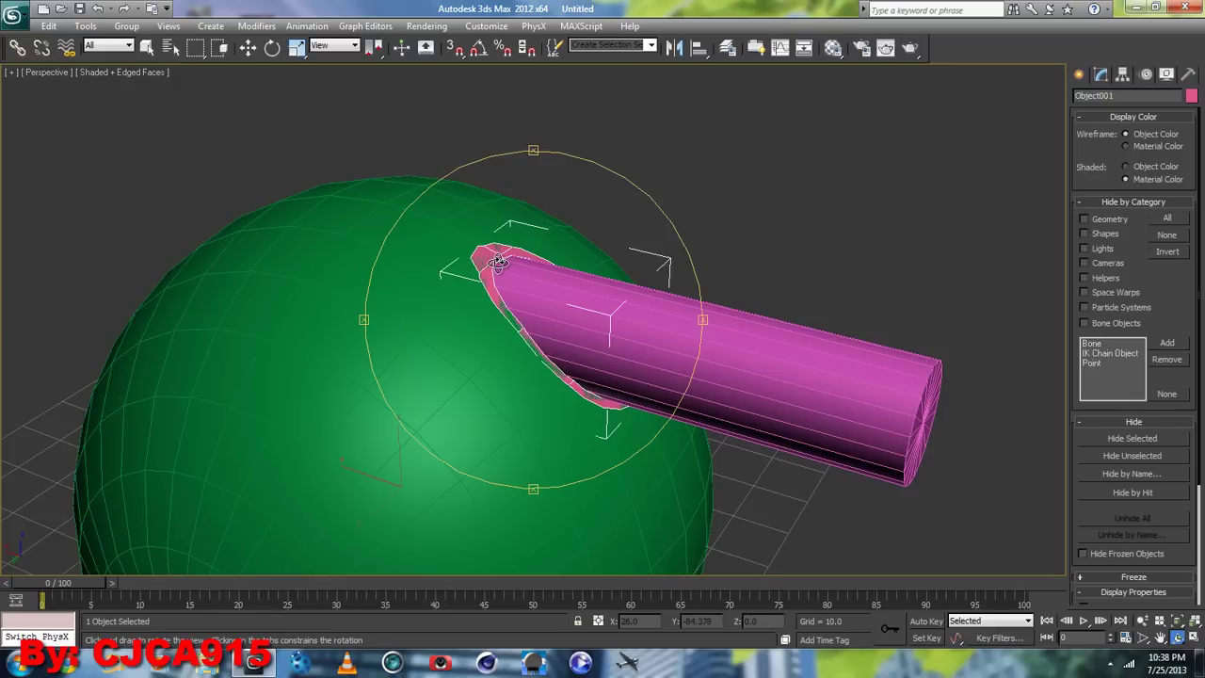
mouse_move(499, 264)
left_mouse_down()
mouse_move(449, 295)
mouse_move(424, 270)
mouse_move(463, 263)
mouse_move(486, 307)
mouse_move(484, 269)
left_mouse_up()
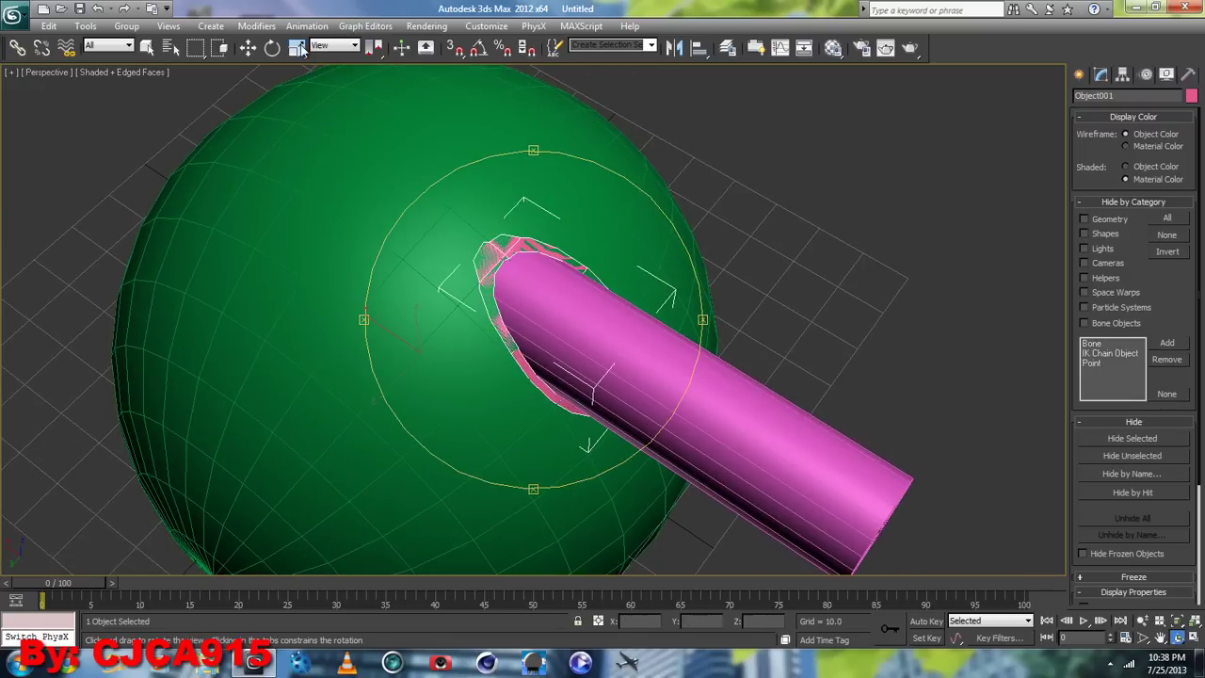
- Select the green sphere and expand the Graphite Modeling Tools ribbon
left_click(247, 47)
left_click(527, 179)
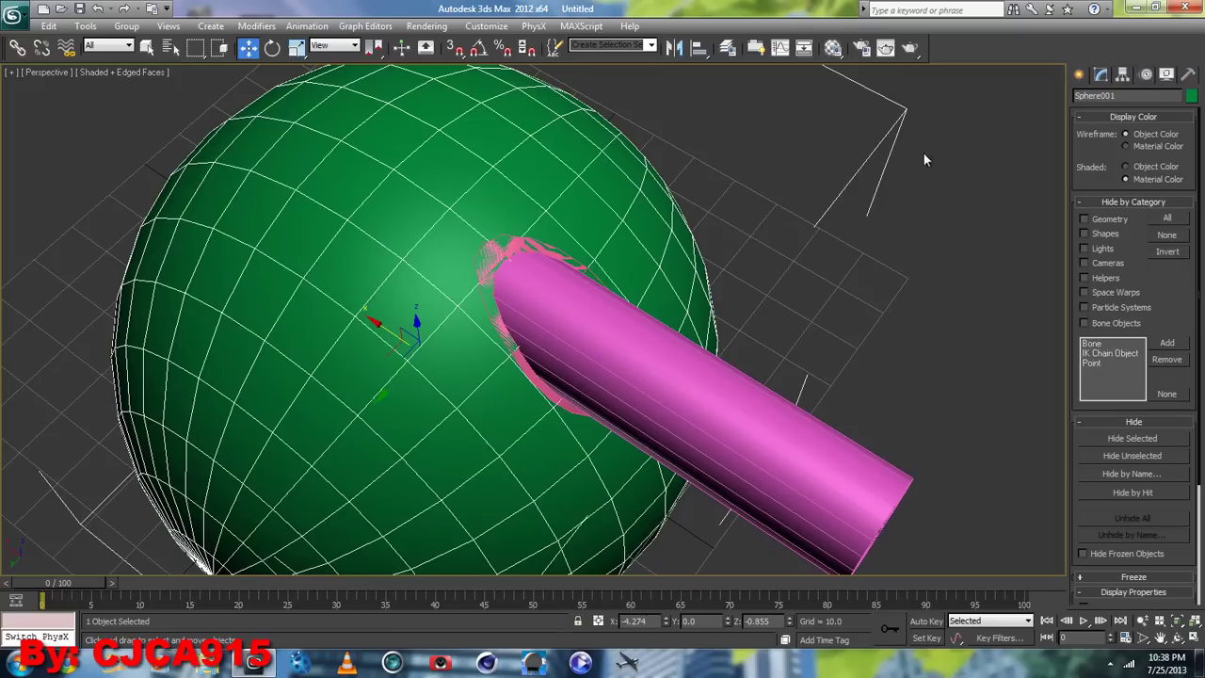
left_click(756, 48)
left_click(756, 49)
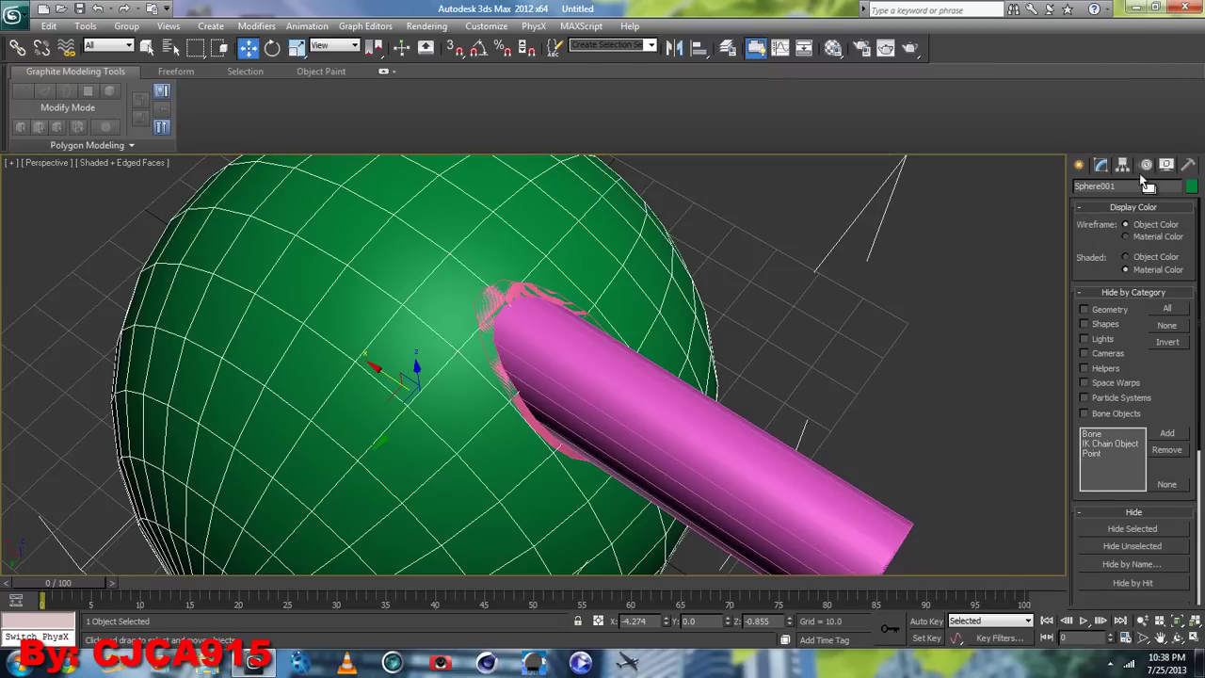
- In Edge mode on Sphere001, select two edges beside the hole and try the loop tools
left_click(1101, 167)
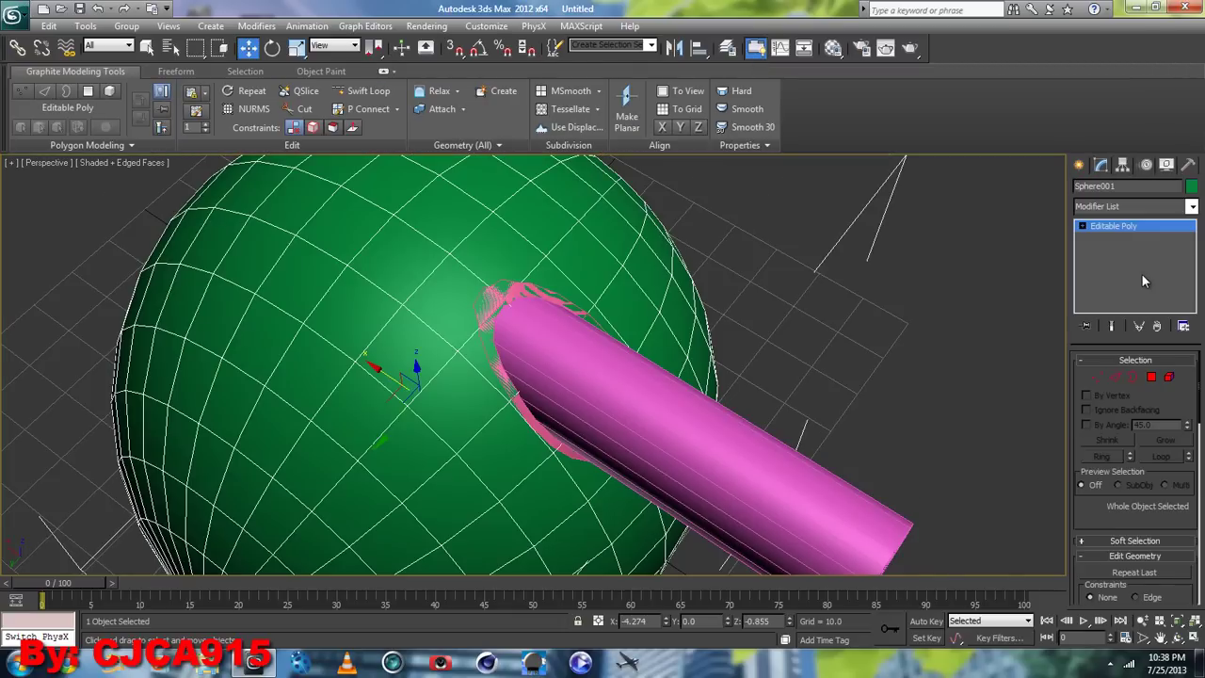
left_click(1133, 377)
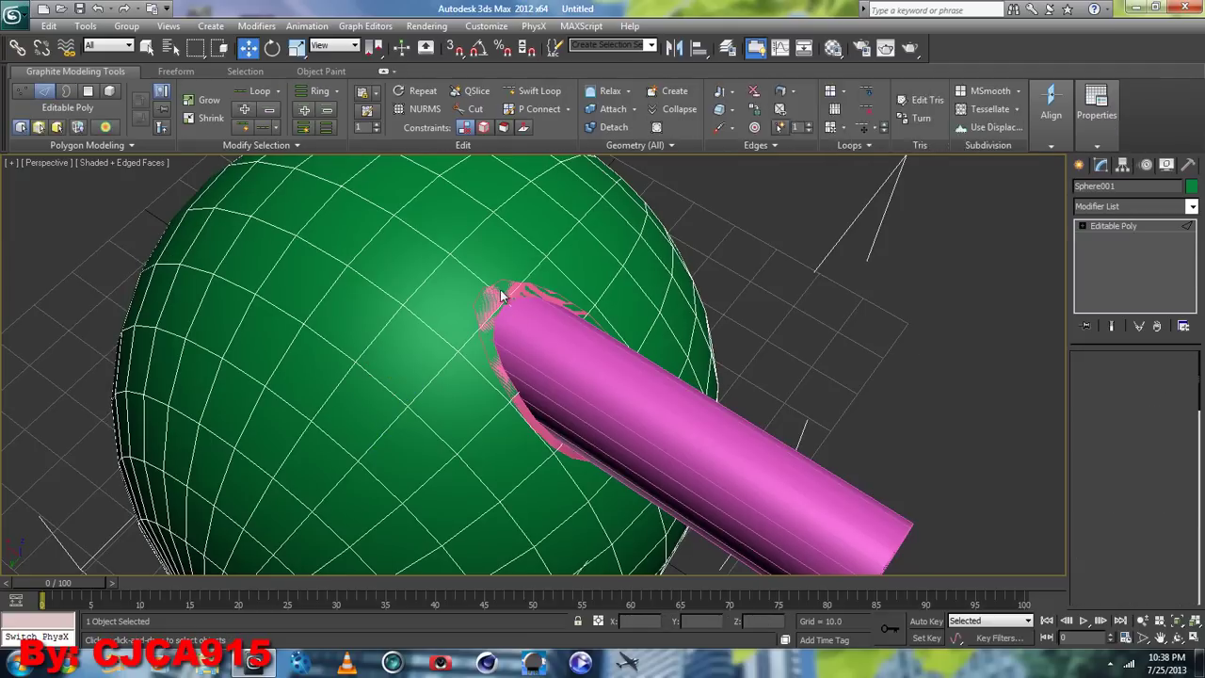
left_click(530, 272)
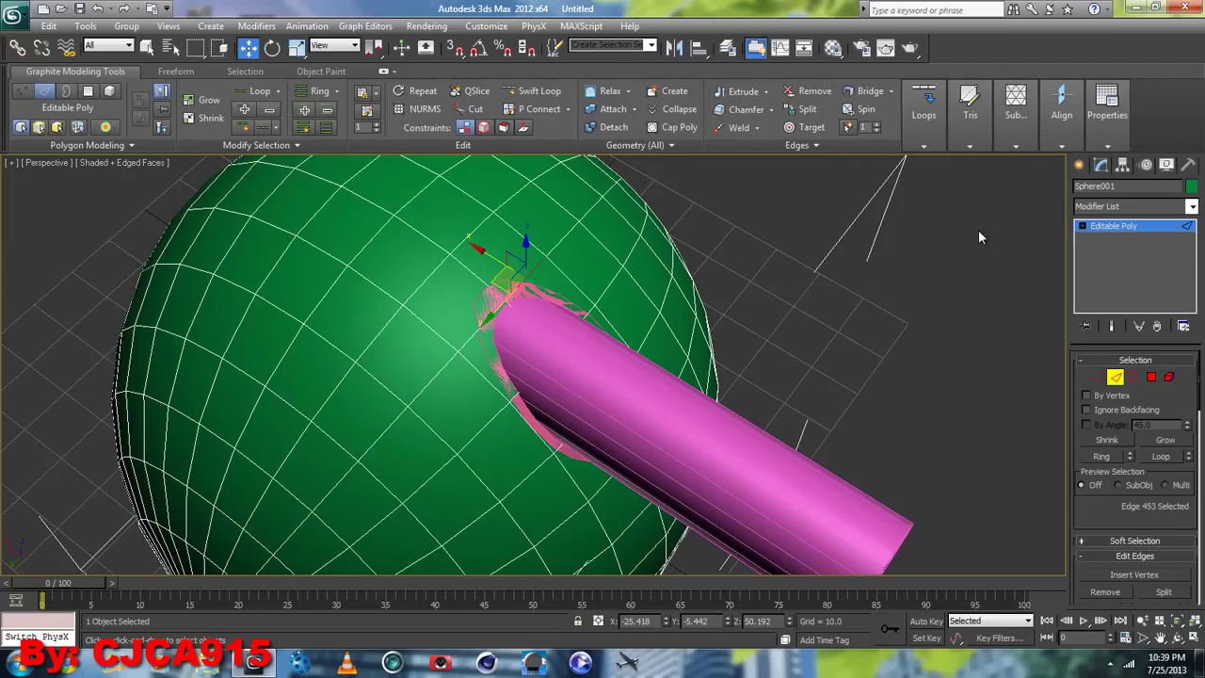
left_click(1158, 456)
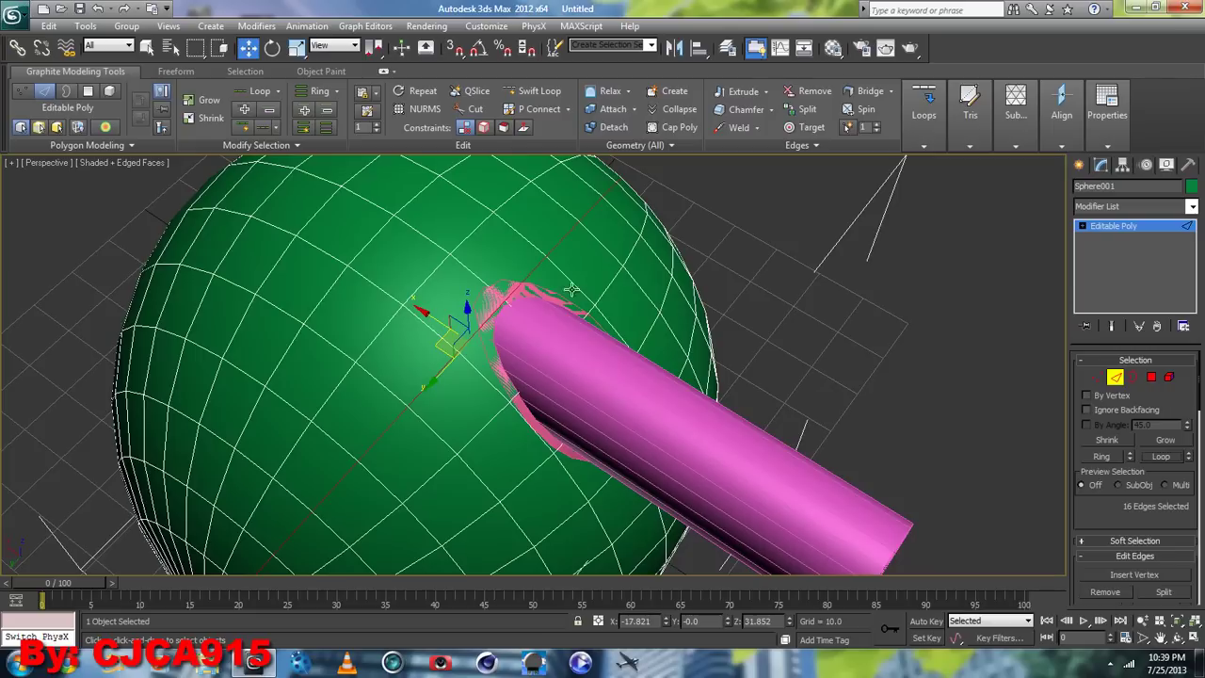
left_click(609, 279)
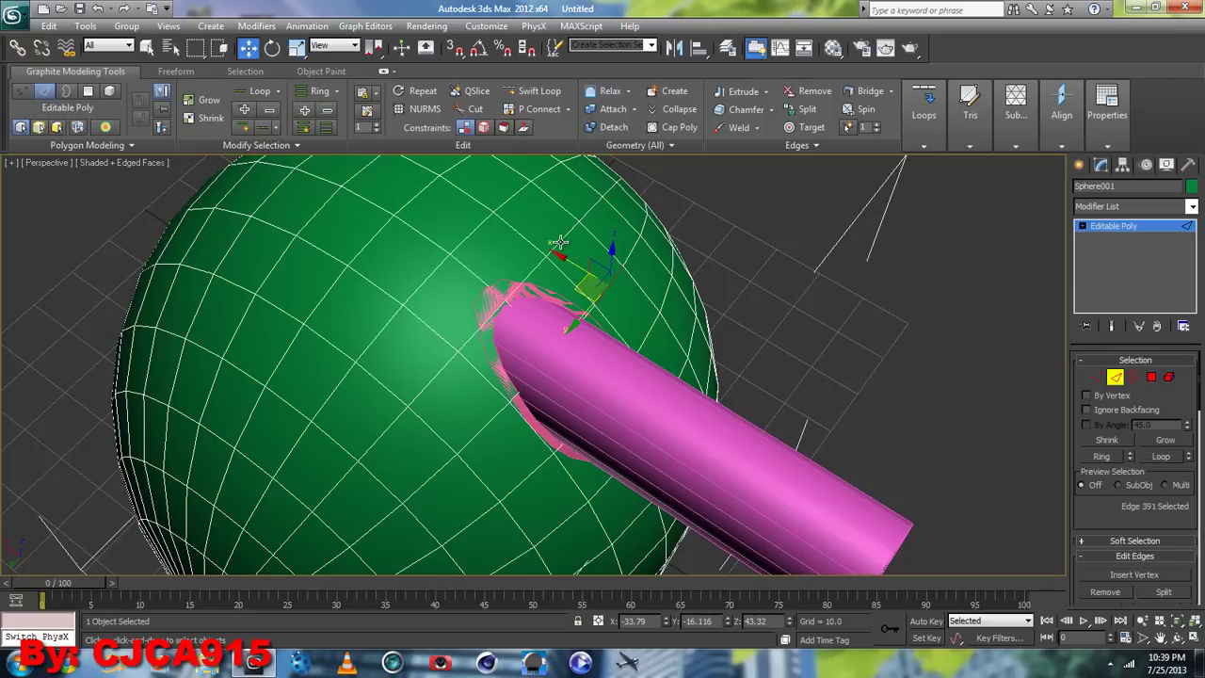
left_click(559, 243, "ctrl")
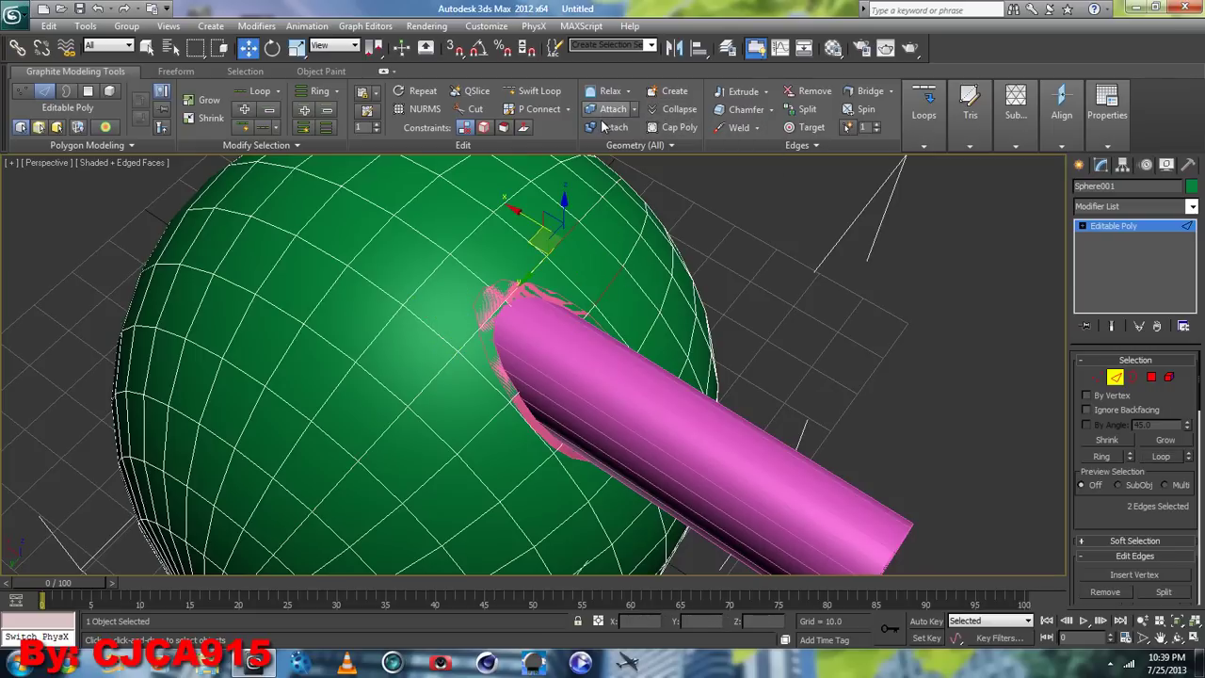
left_click(932, 127)
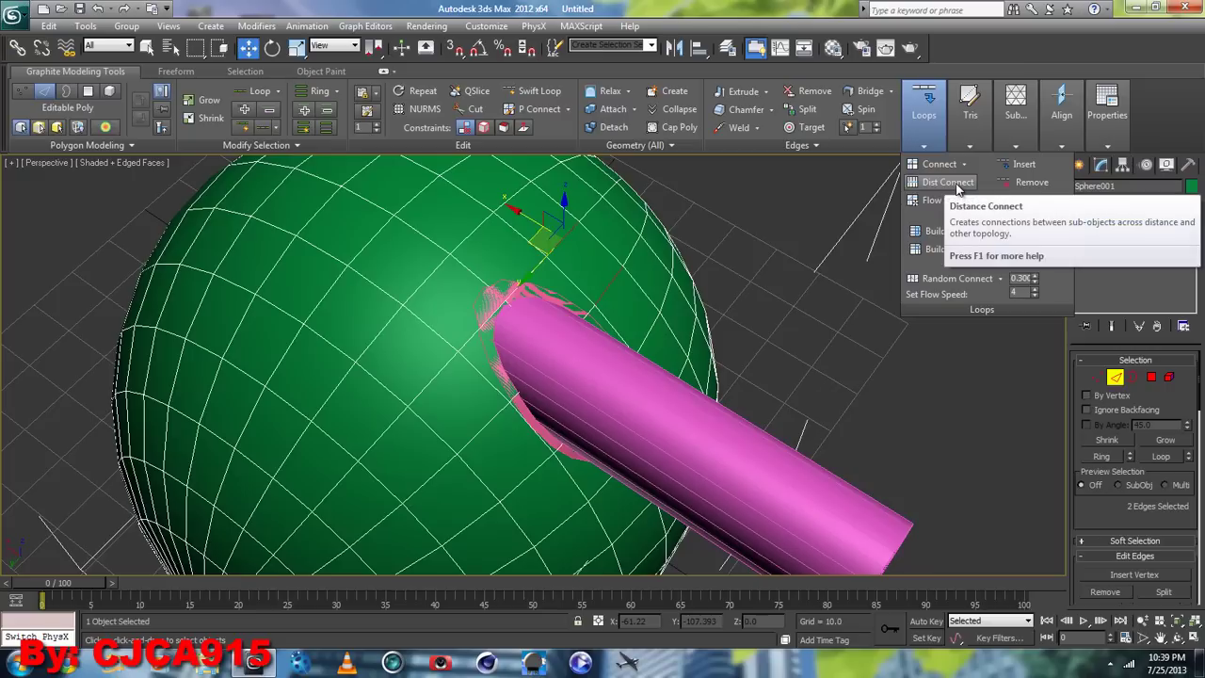
mouse_move(946, 181)
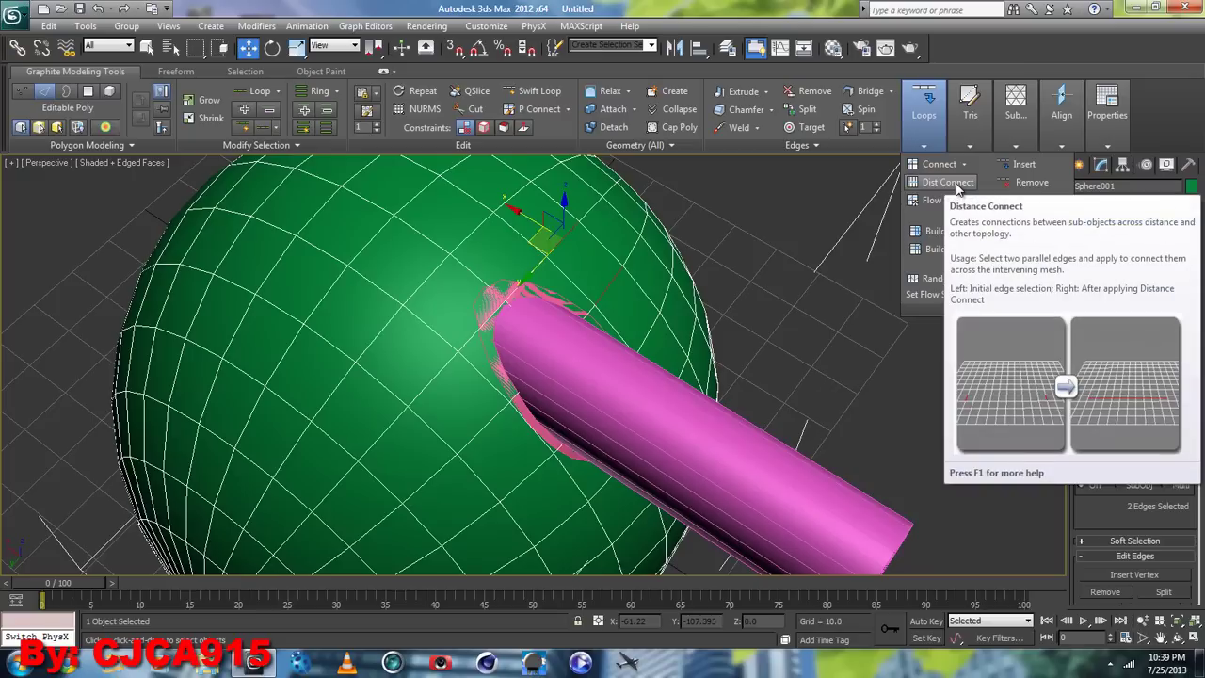
left_click(945, 203)
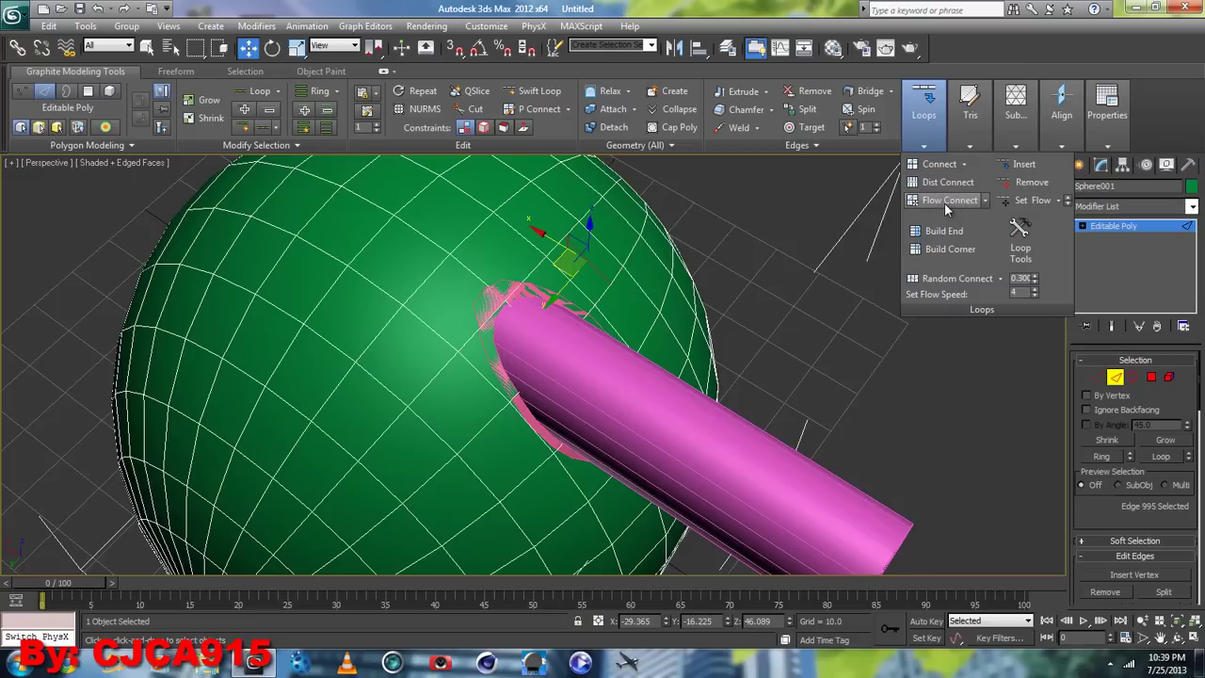
- Restore the two-edge selection, extend it to loops, and Flow Connect them into a new edge loop
left_click(723, 291)
scroll(697, 306, "up", 3)
scroll(679, 316, "up", 3)
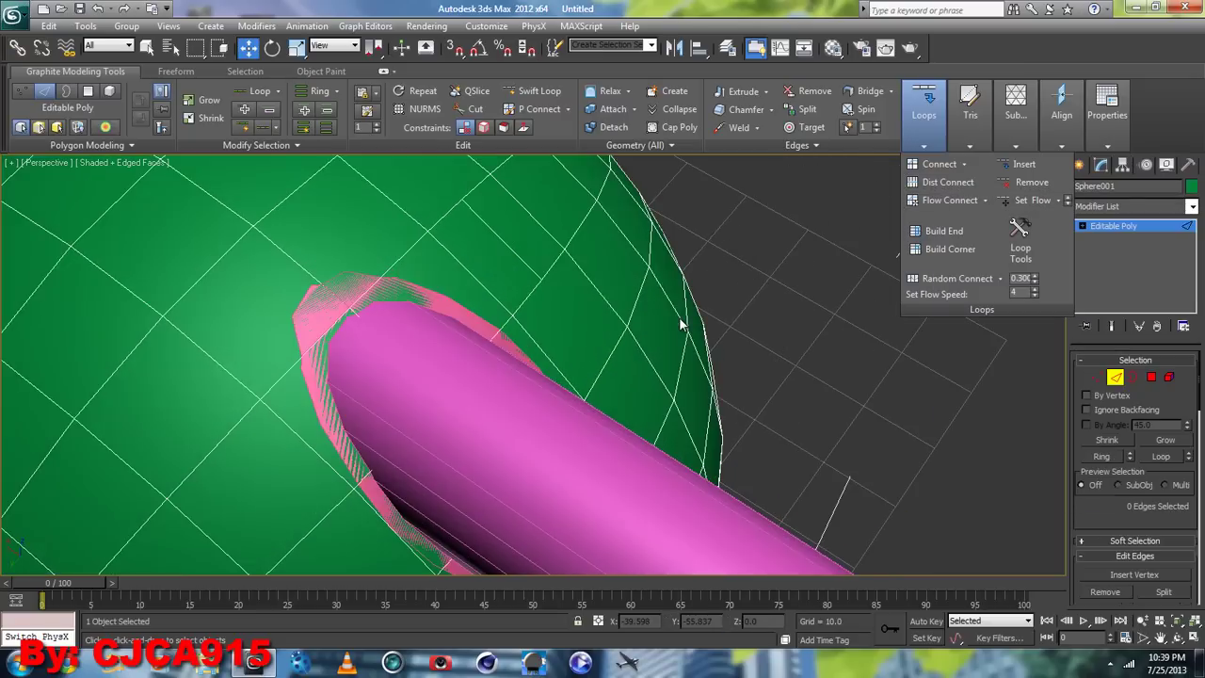
middle_click_drag(538, 310, 595, 346)
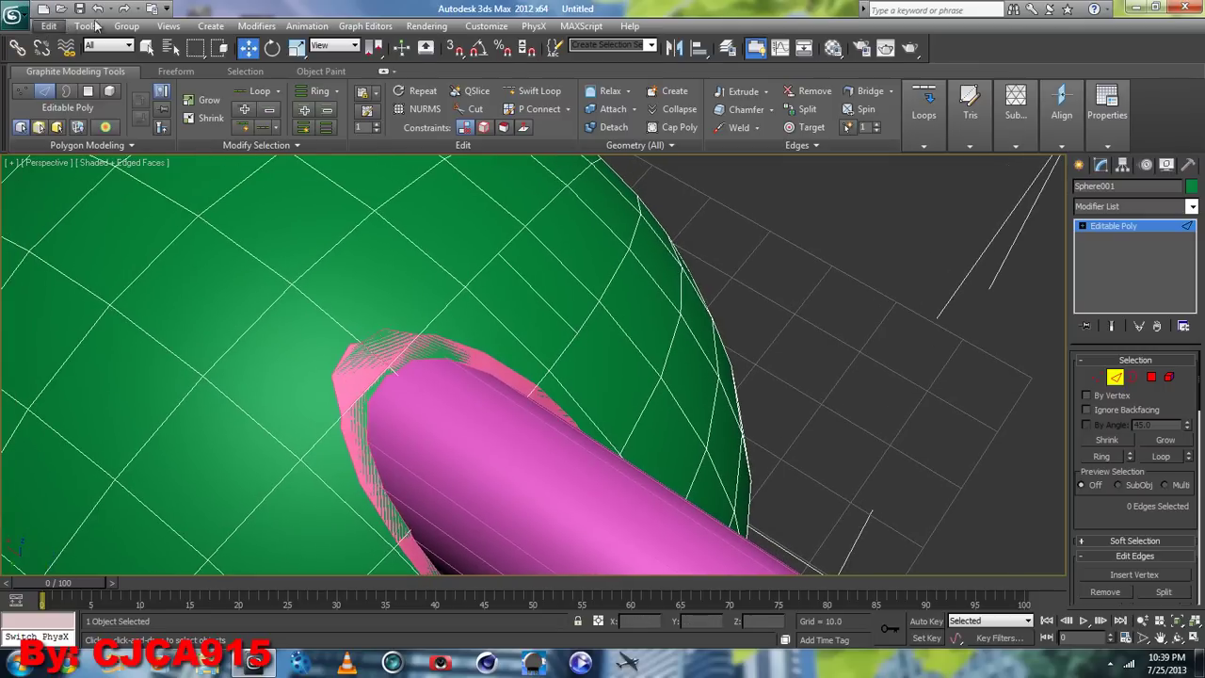
key("ctrl+z")
key("ctrl+z")
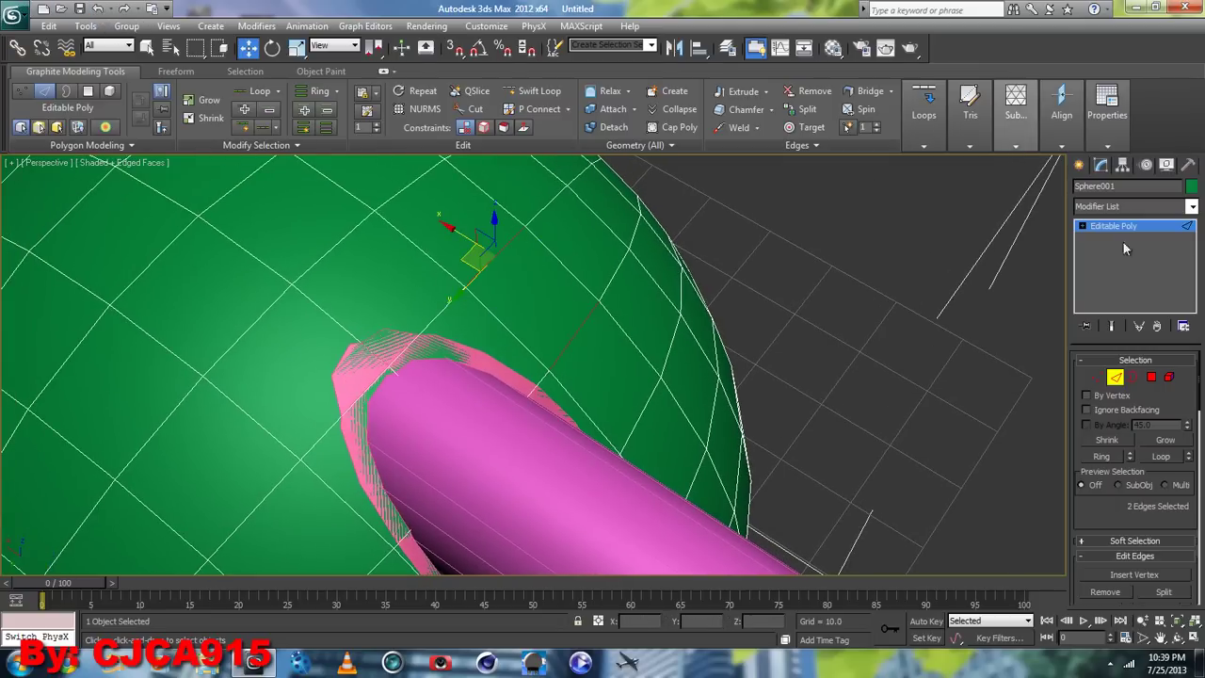
left_click(1161, 455)
left_click(923, 146)
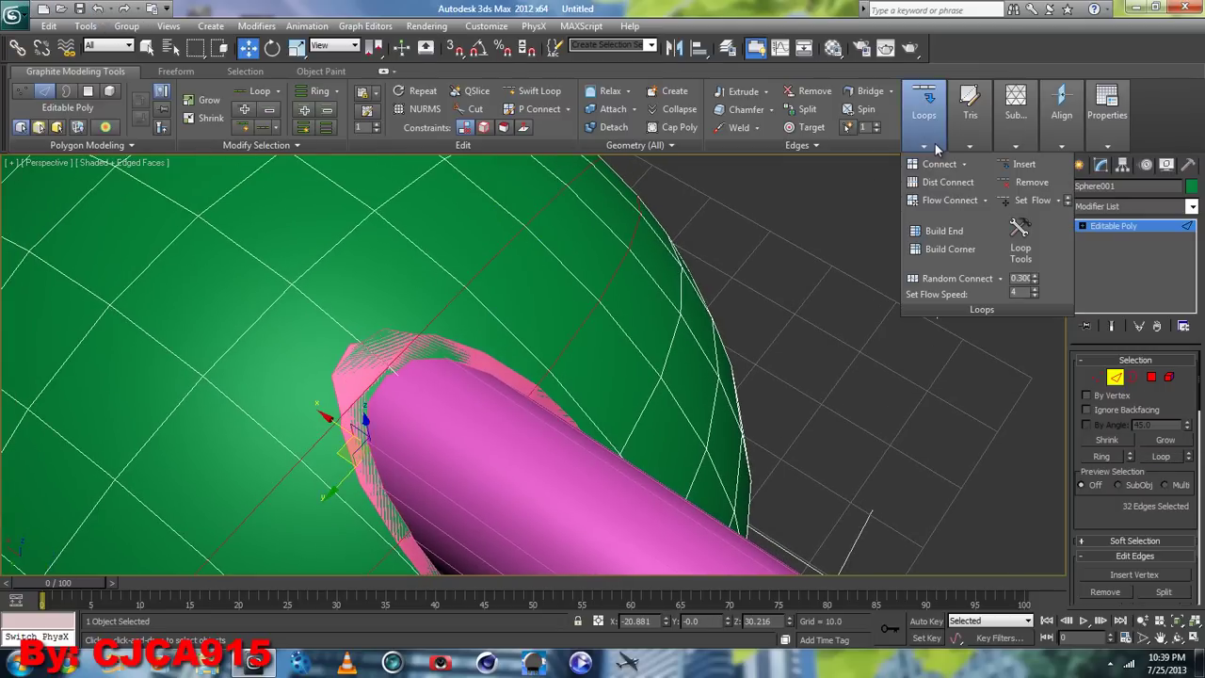
left_click(949, 200)
- Orbit and zoom to inspect the new 16-edge loop flowing across the sphere beside the hole
scroll(711, 325, "down", 3)
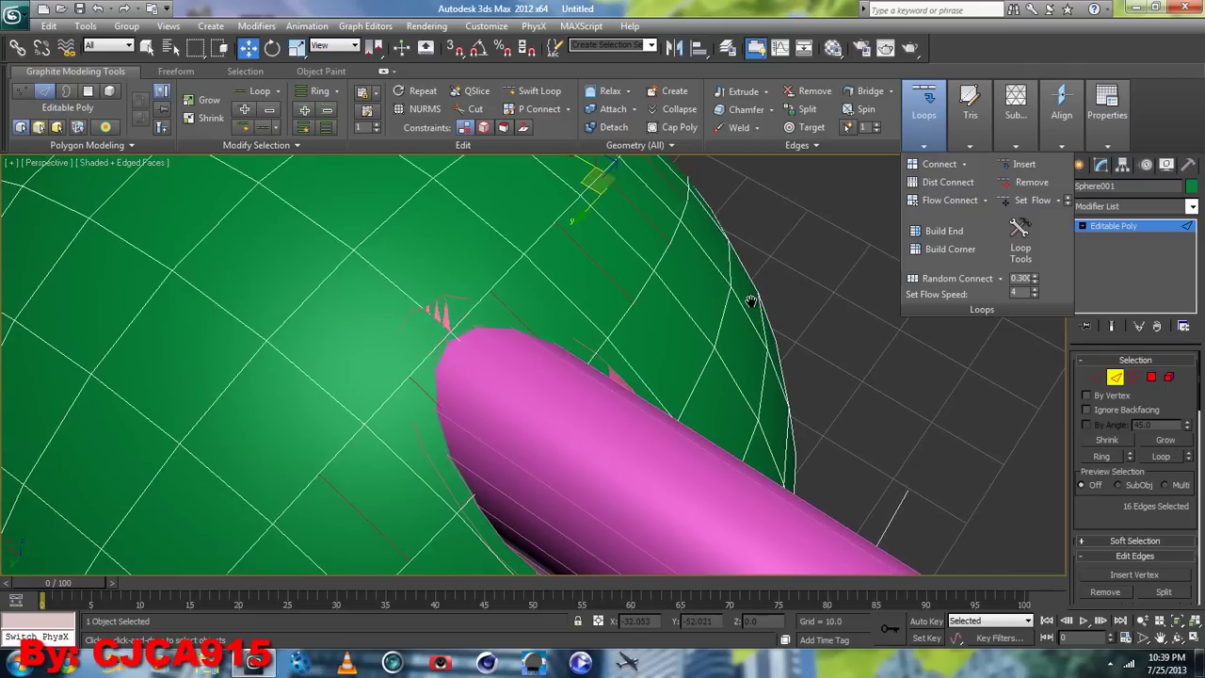
scroll(720, 336, "down", 2)
left_click(1177, 637)
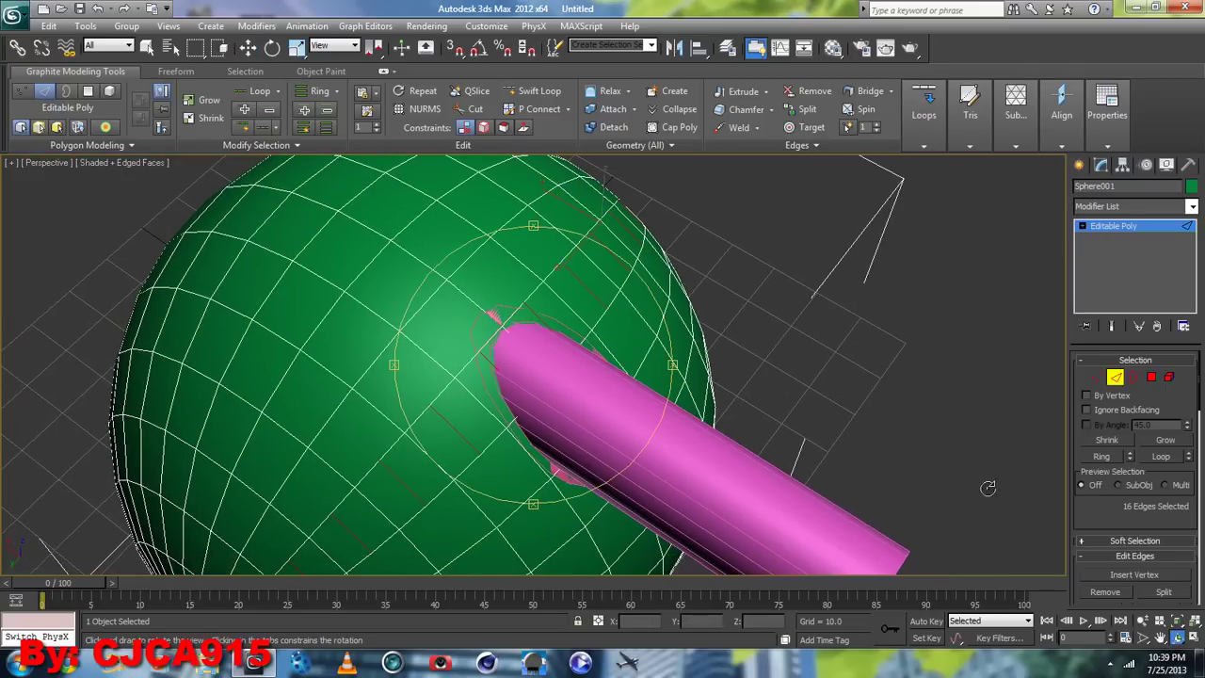
left_click_drag(576, 359, 723, 296)
scroll(722, 295, "up", 2)
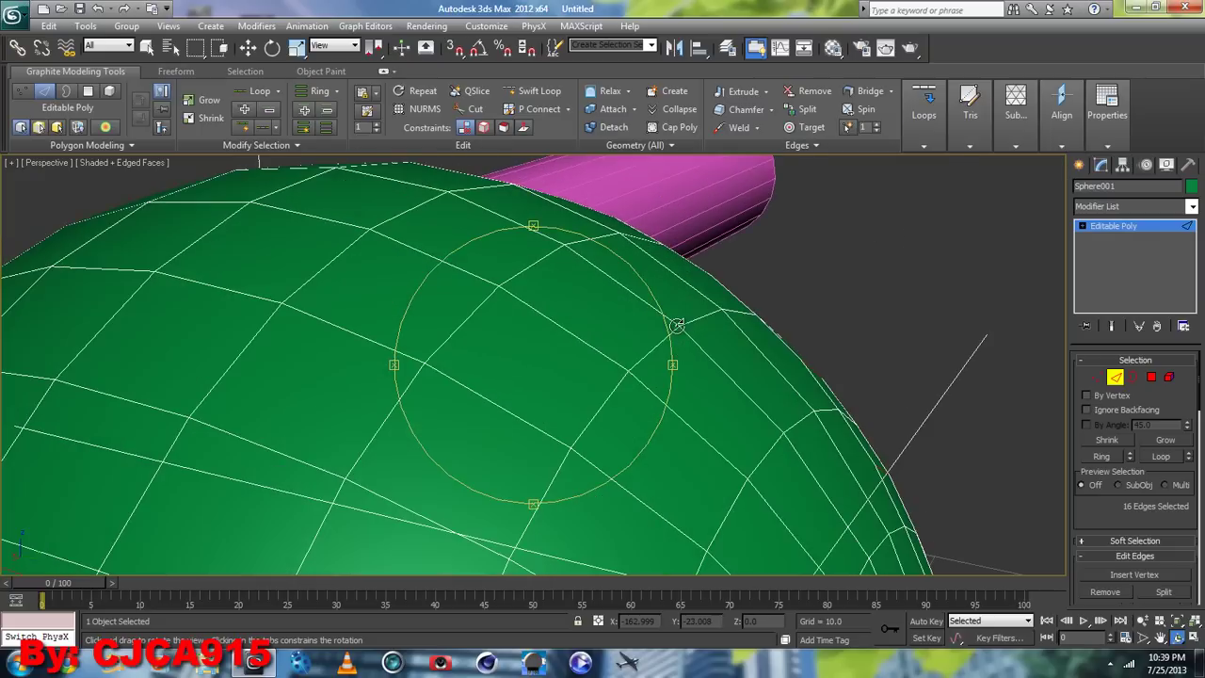
scroll(546, 382, "up", 2)
scroll(569, 398, "up", 2)
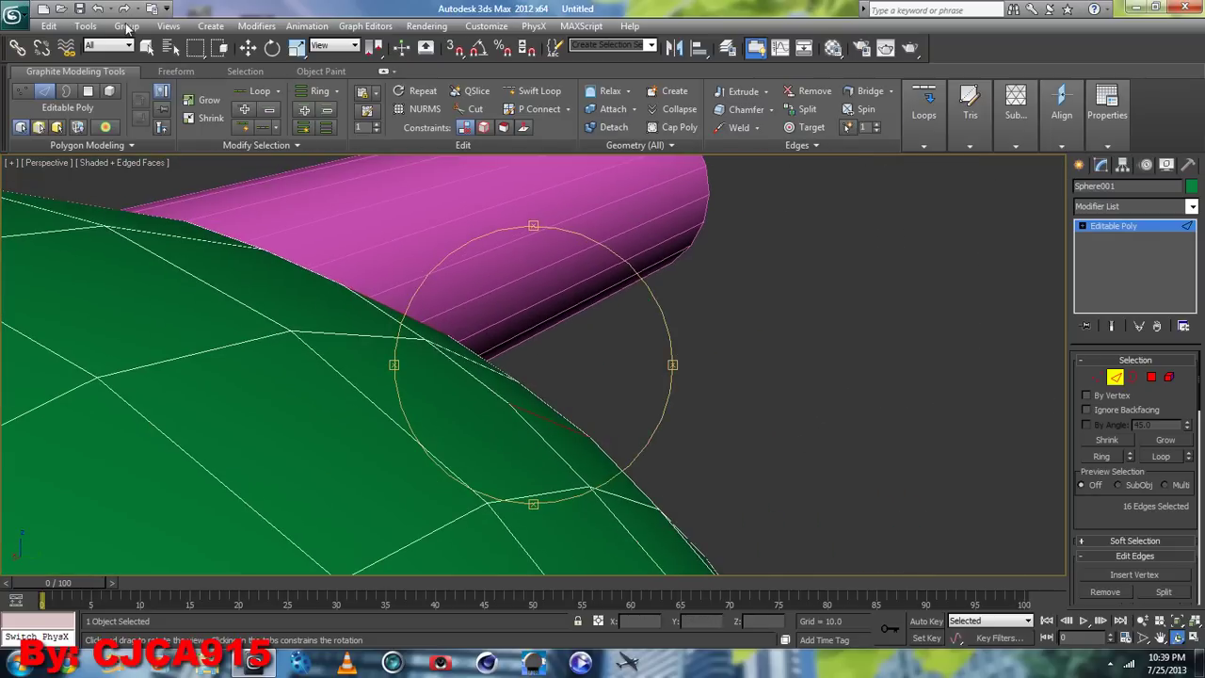
double_click(455, 346, "ctrl")
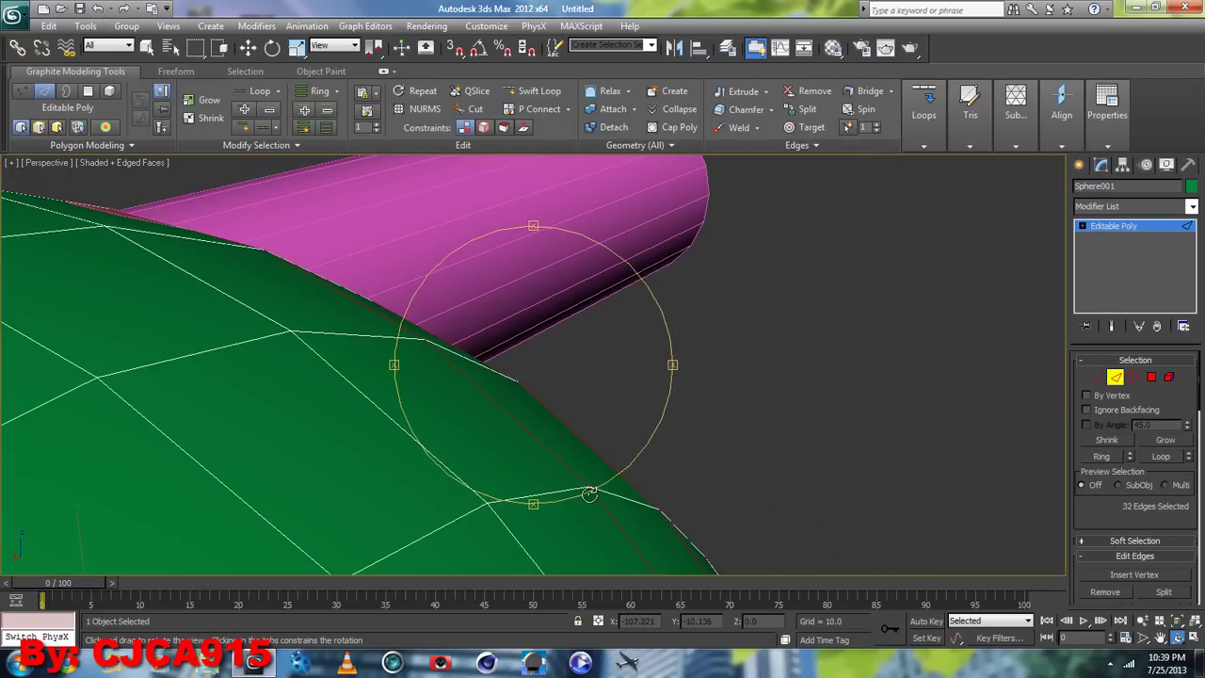
left_click(102, 8)
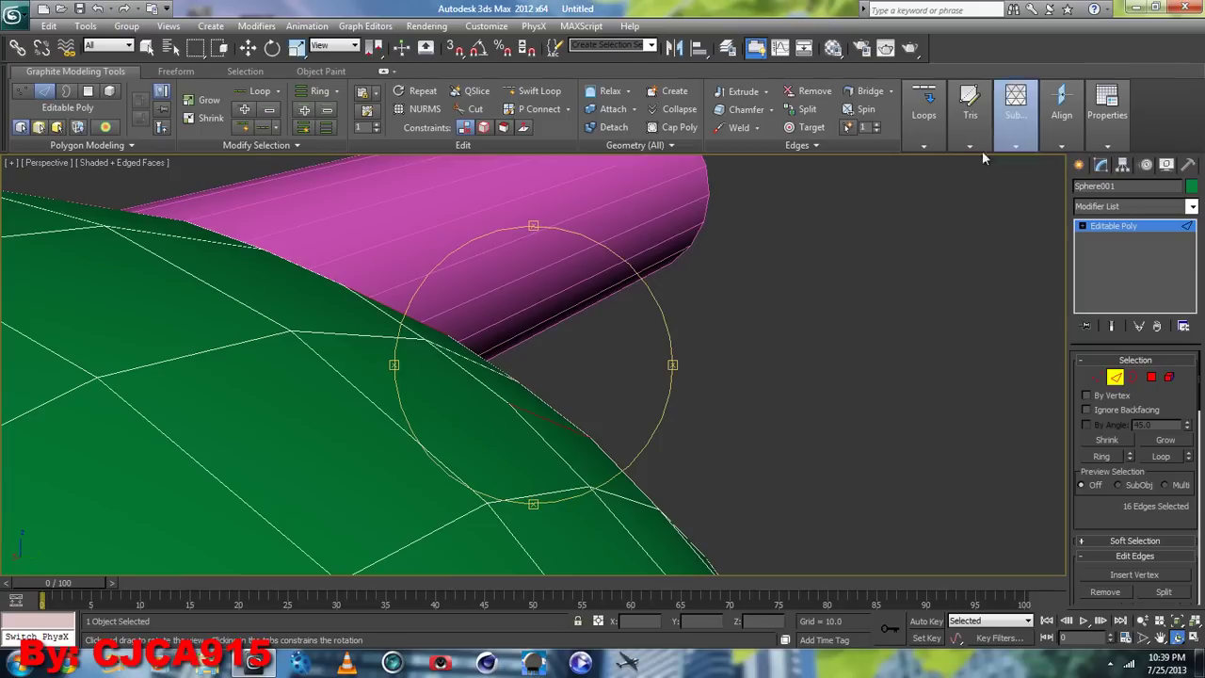
left_click(926, 132)
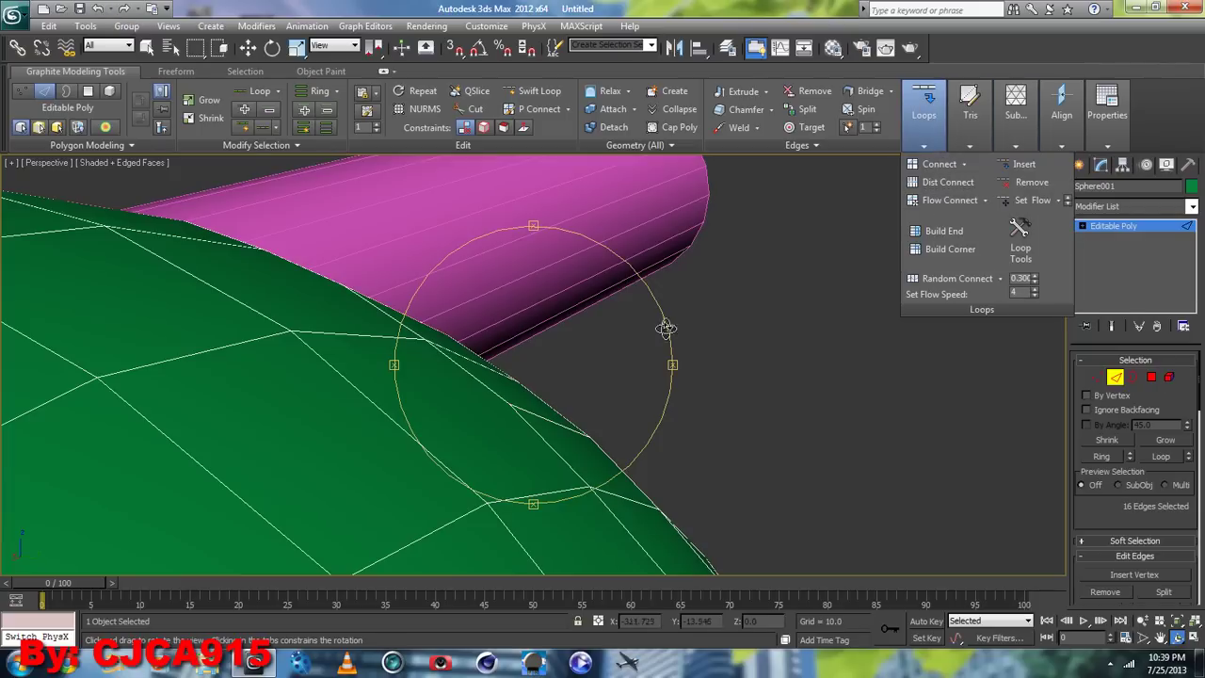
mouse_move(667, 328)
left_mouse_down()
mouse_move(420, 416)
mouse_move(412, 478)
left_mouse_up()
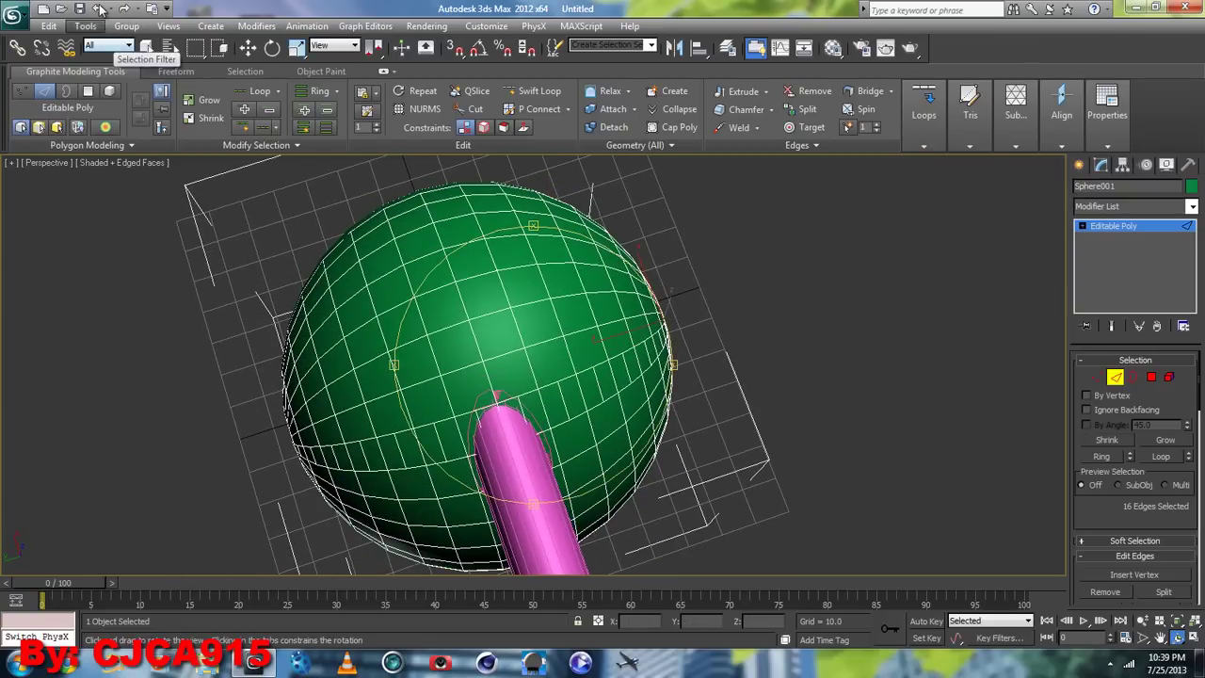
left_click(98, 8)
left_click(98, 8)
left_click_drag(556, 282, 556, 378)
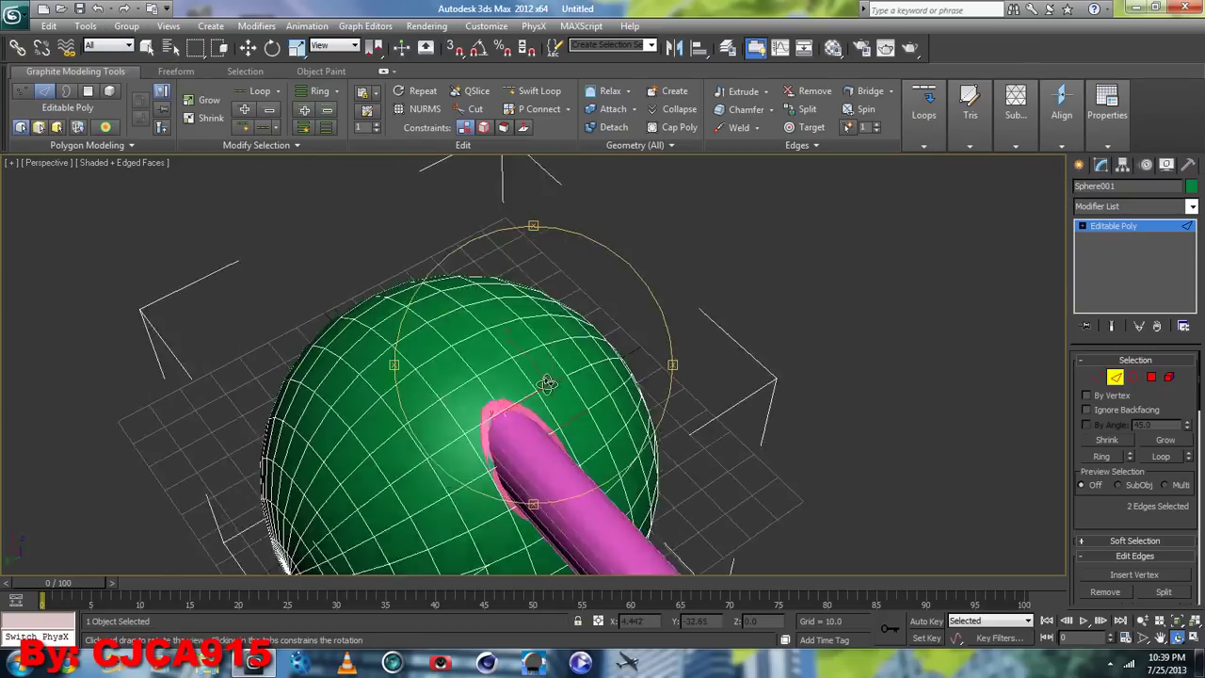
key("w")
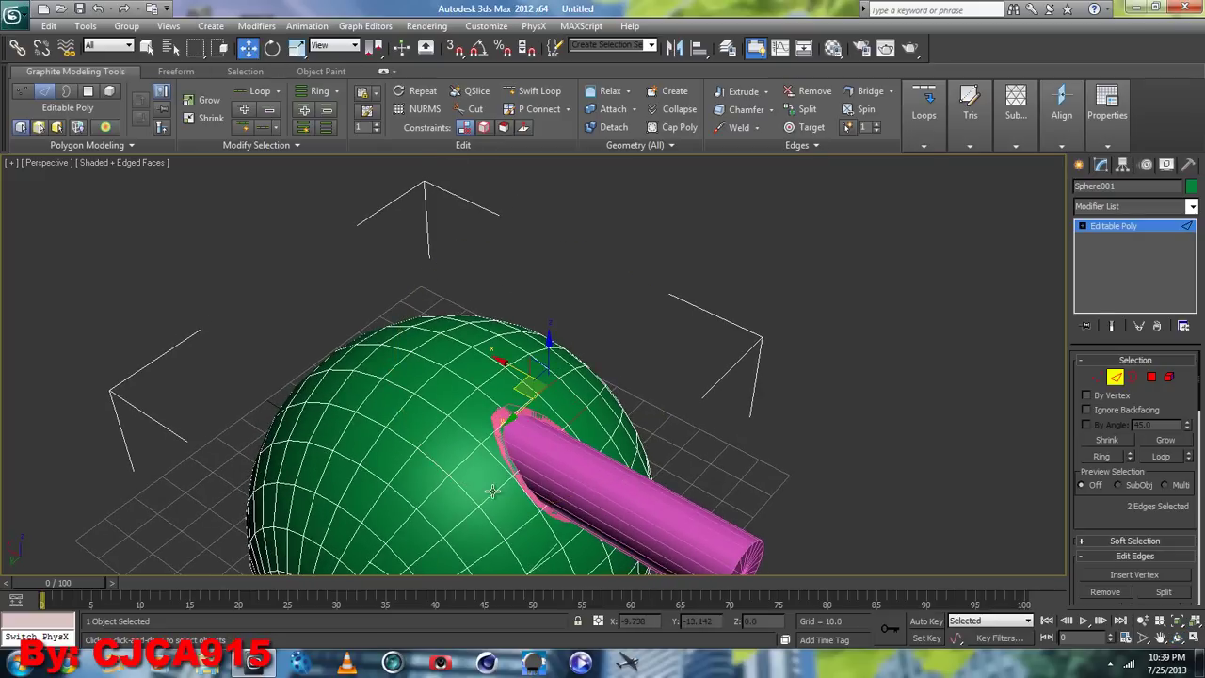
double_click(476, 475)
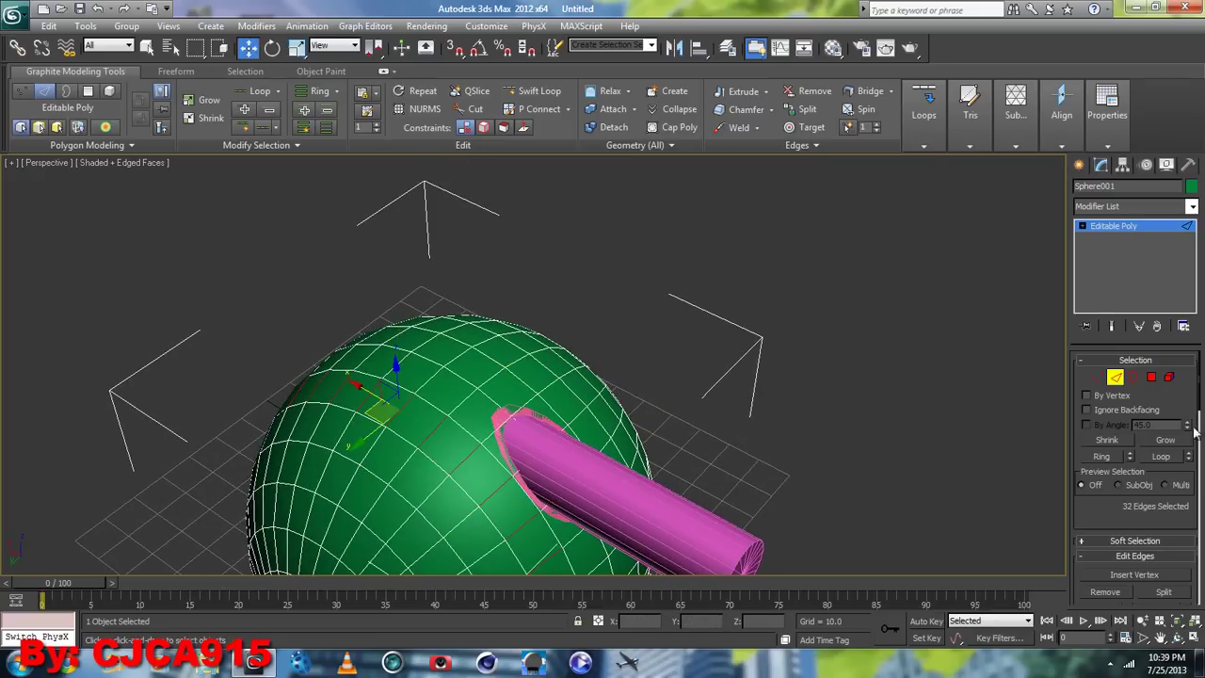
left_click(1161, 456)
left_click(931, 141)
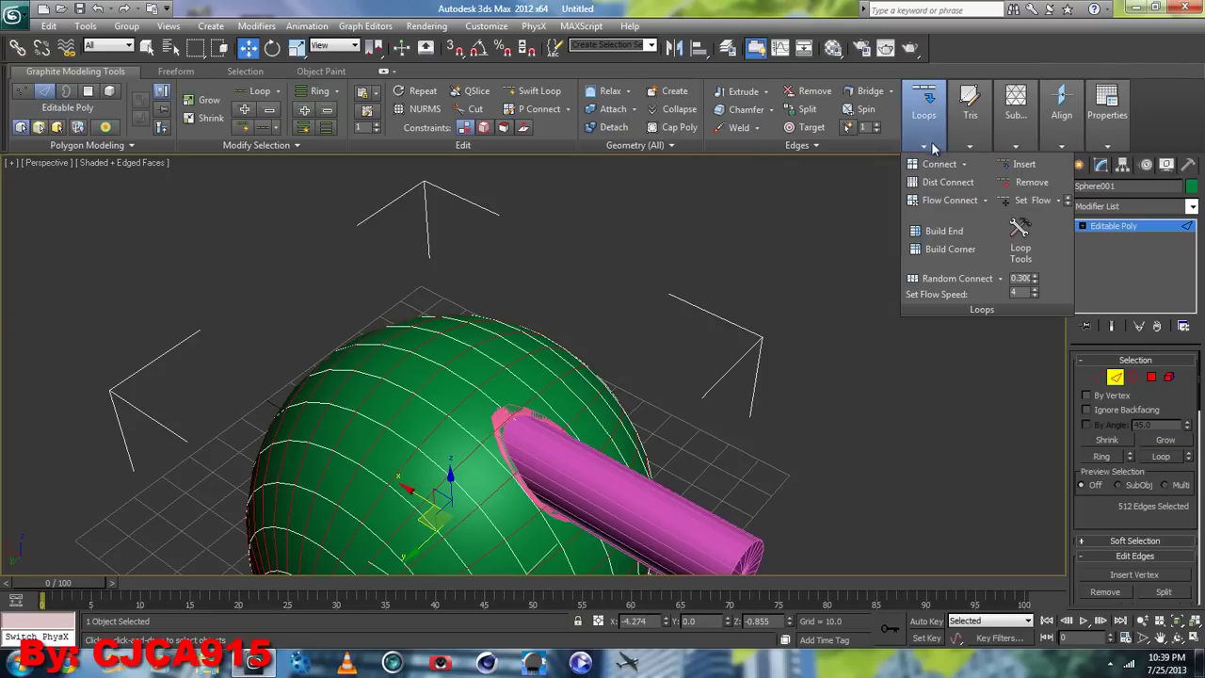
left_click(938, 201)
mouse_move(678, 306)
middle_mouse_down("alt")
mouse_move(745, 292)
mouse_move(578, 473)
middle_mouse_up("alt")
scroll(745, 292, "up", 5)
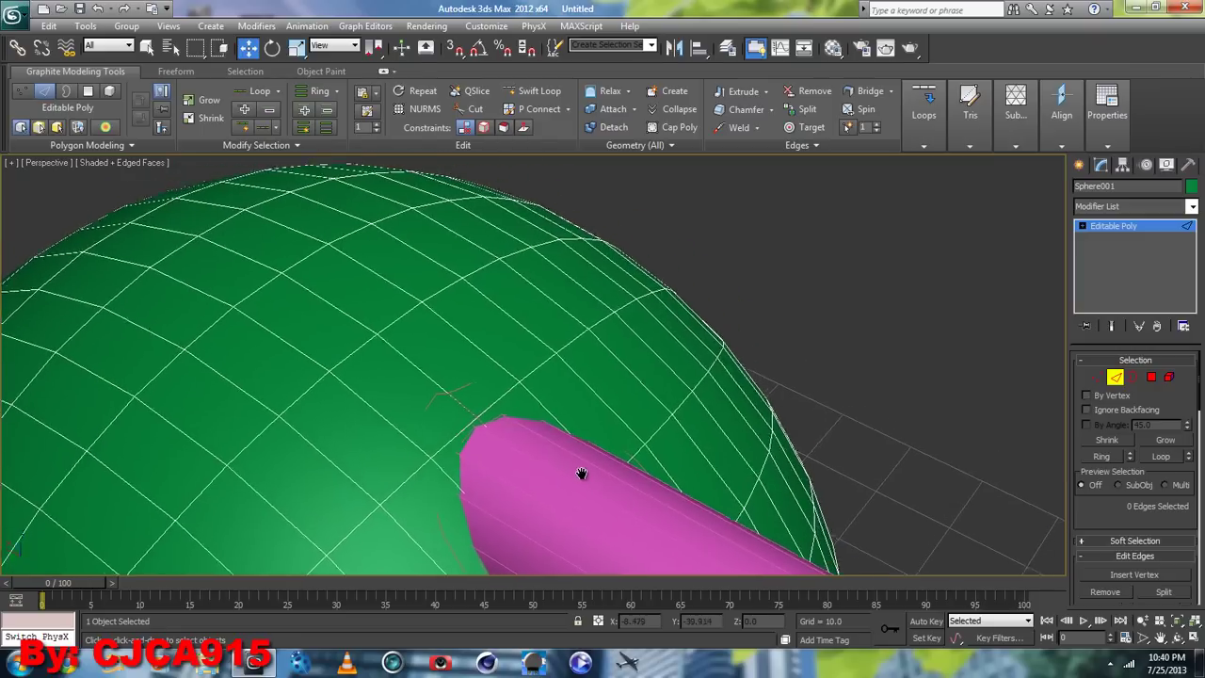
left_click(97, 11)
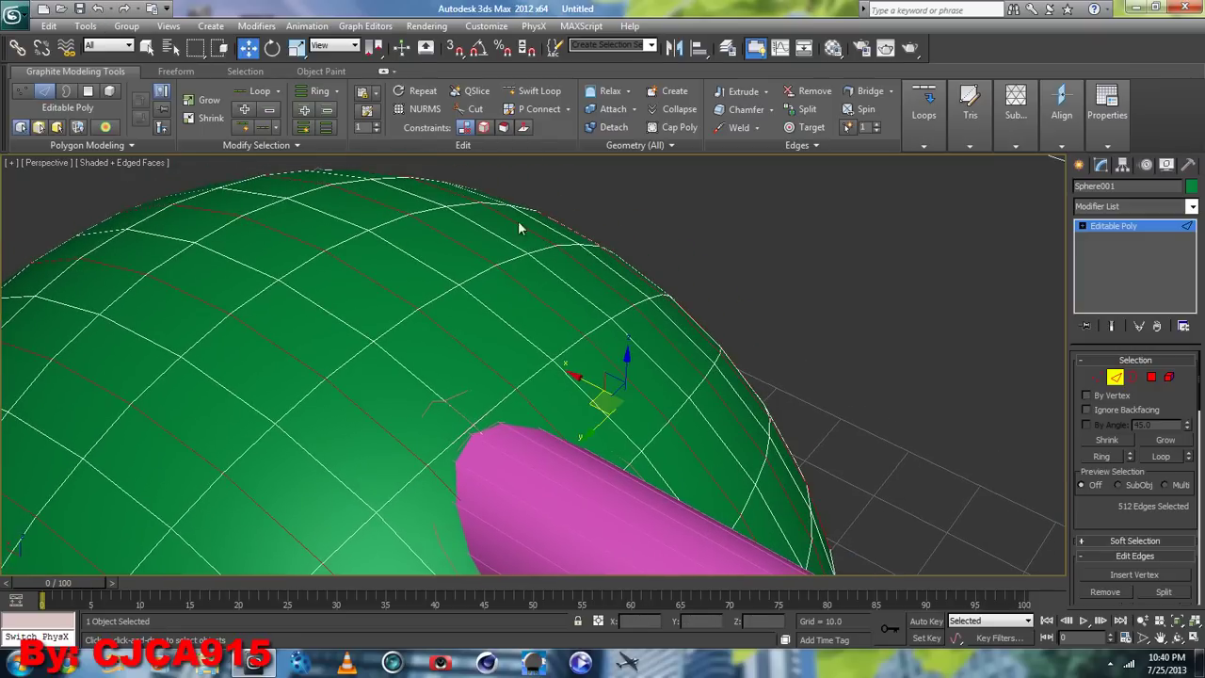
middle_click_drag(517, 226, 721, 301, "alt")
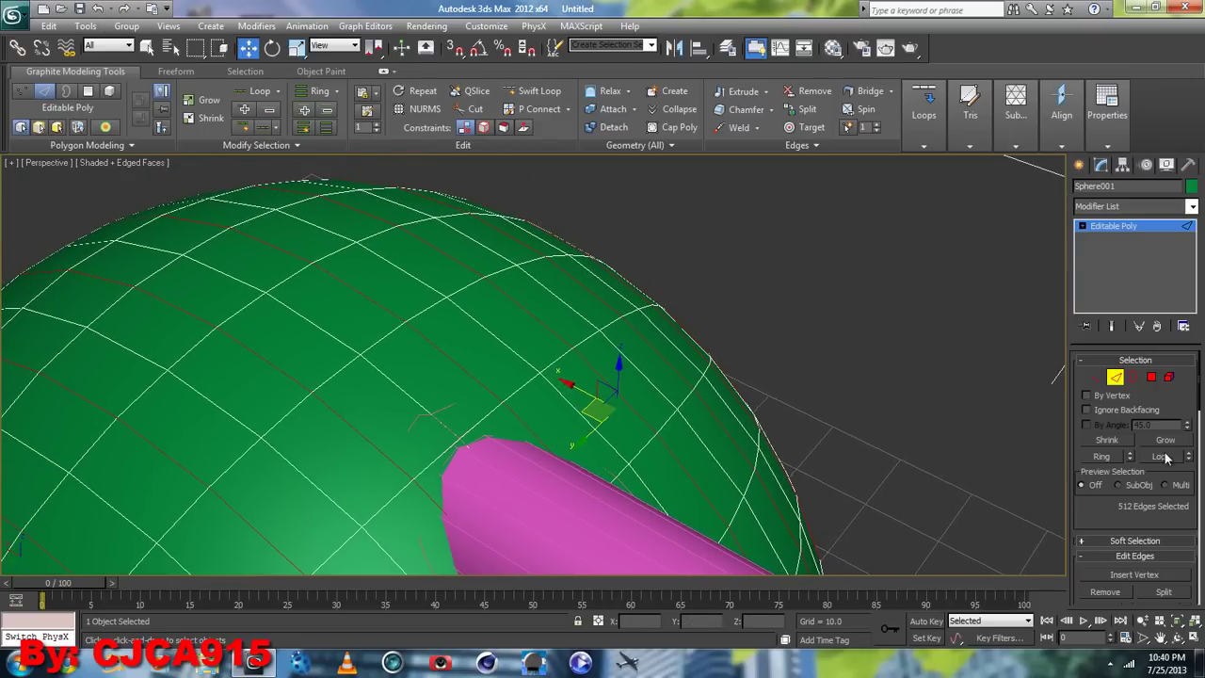
left_click(1099, 457)
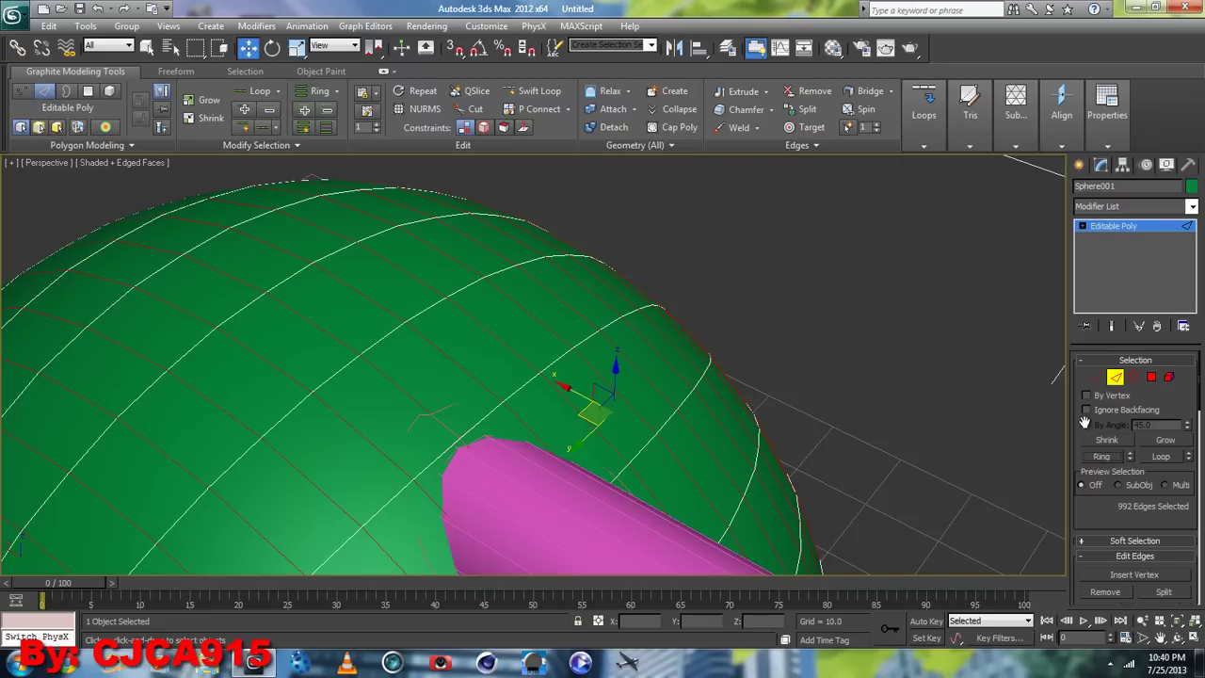
left_click(924, 106)
left_click(942, 205)
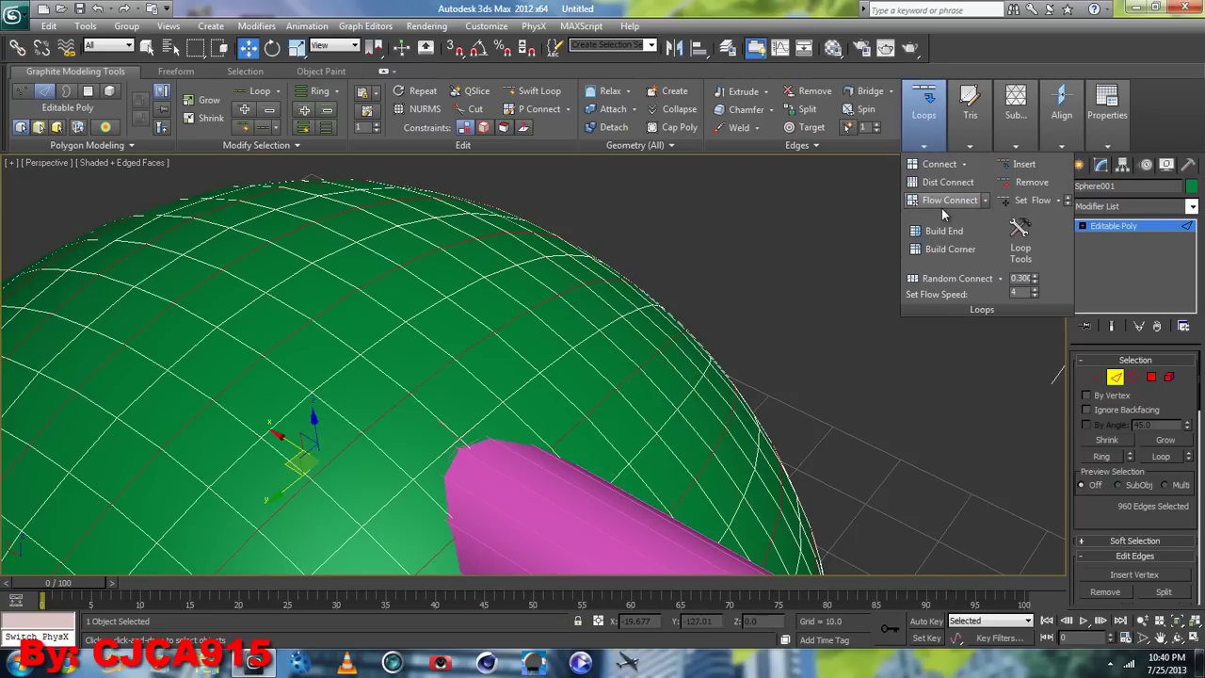
left_click(684, 226)
mouse_move(702, 279)
middle_mouse_down("alt")
mouse_move(565, 281)
mouse_move(533, 325)
middle_mouse_up("alt")
scroll(565, 281, "down", 5)
scroll(533, 326, "up", 5)
mouse_move(664, 330)
middle_mouse_down("alt")
mouse_move(631, 279)
mouse_move(559, 348)
middle_mouse_up("alt")
left_click(105, 7)
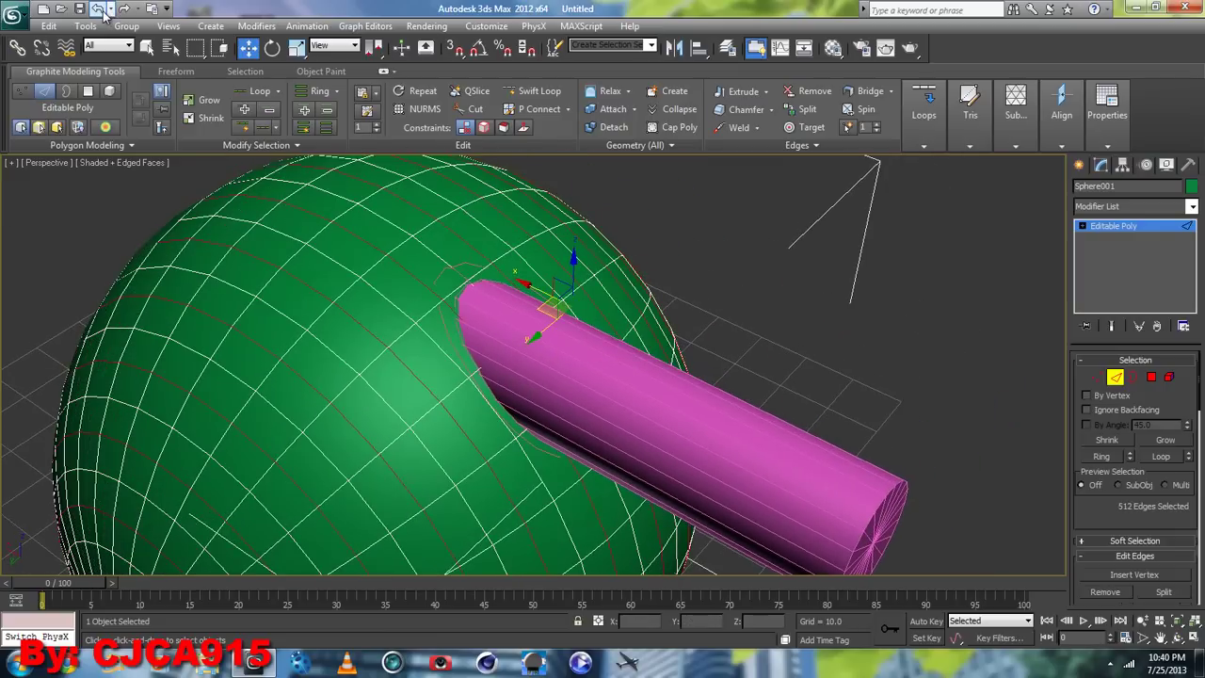
left_click(104, 7)
left_click(105, 8)
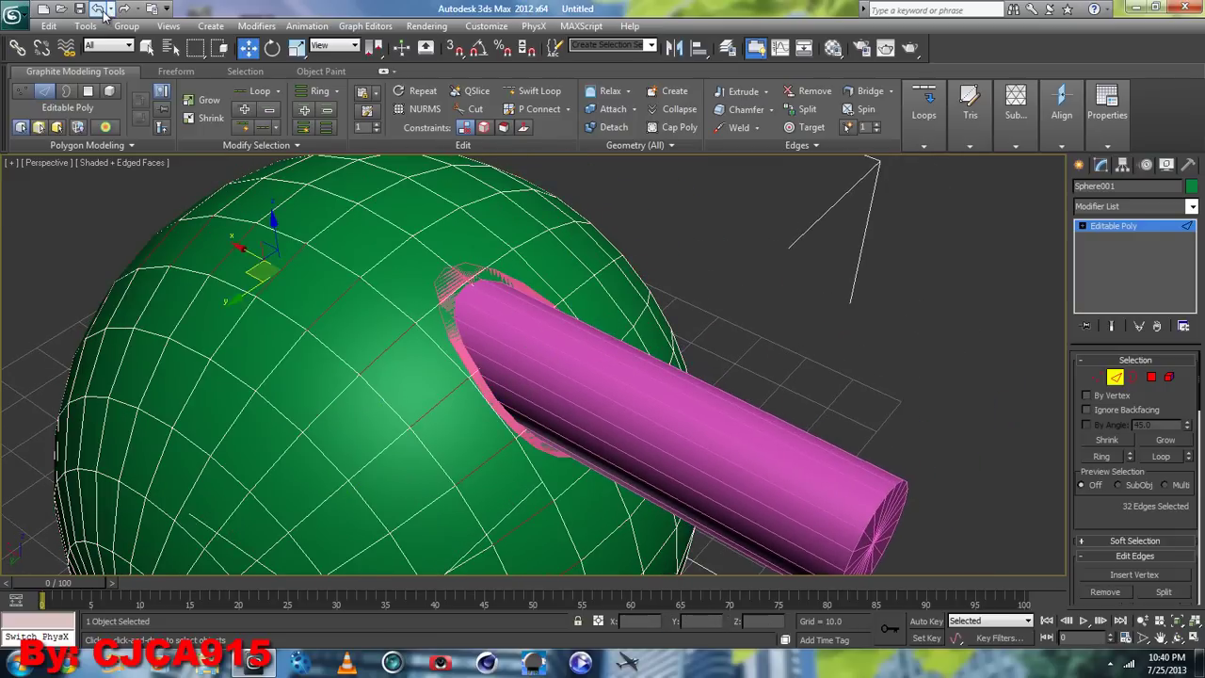
left_click(740, 298)
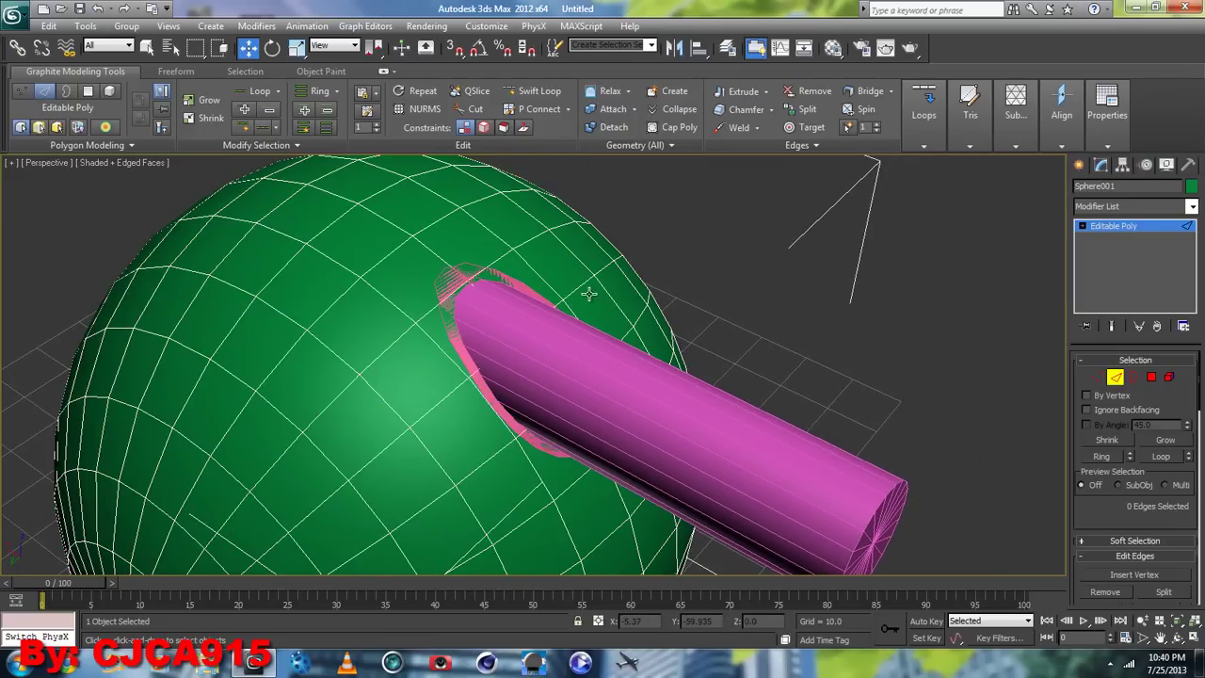
middle_click_drag(580, 294, 639, 285)
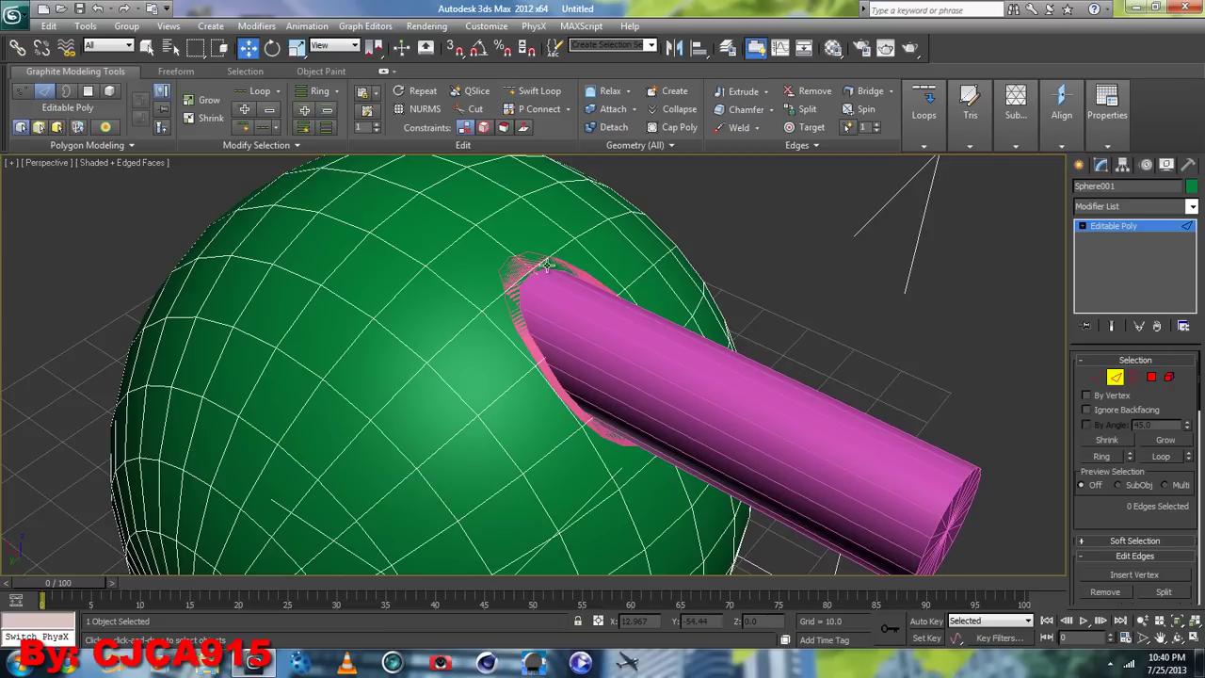
- Select the pink rim Object001 and its element, then enter Polygon mode
left_click(1116, 377)
left_click(606, 405)
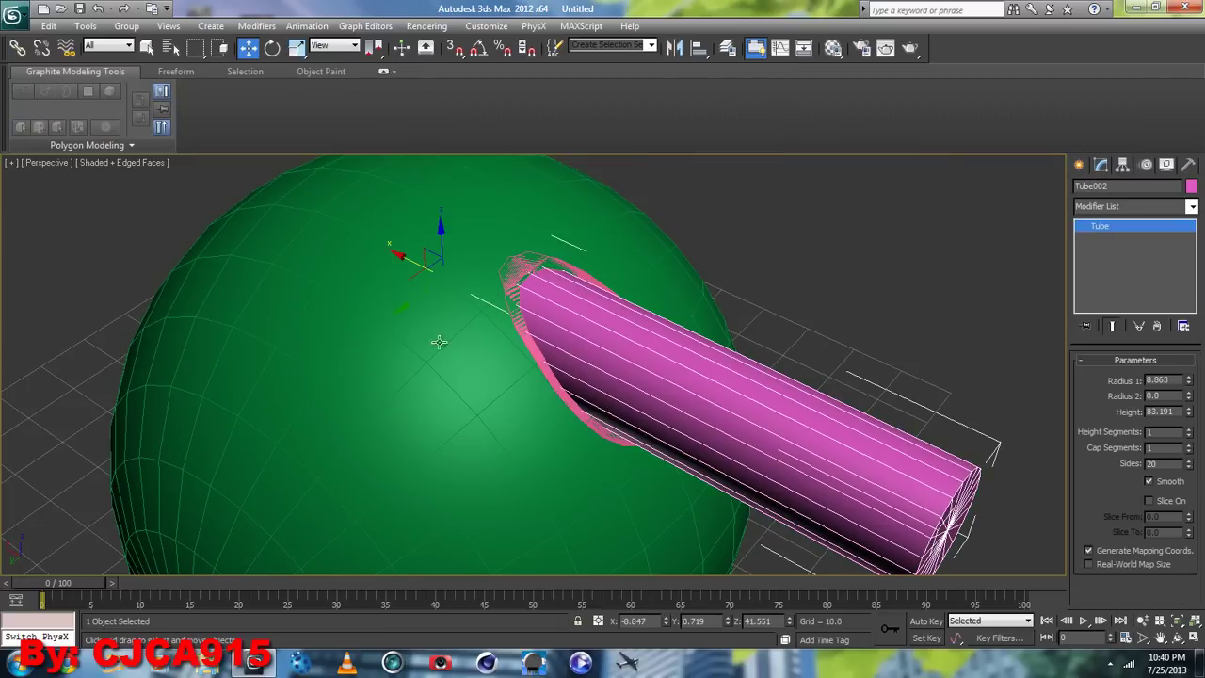
left_click(518, 270)
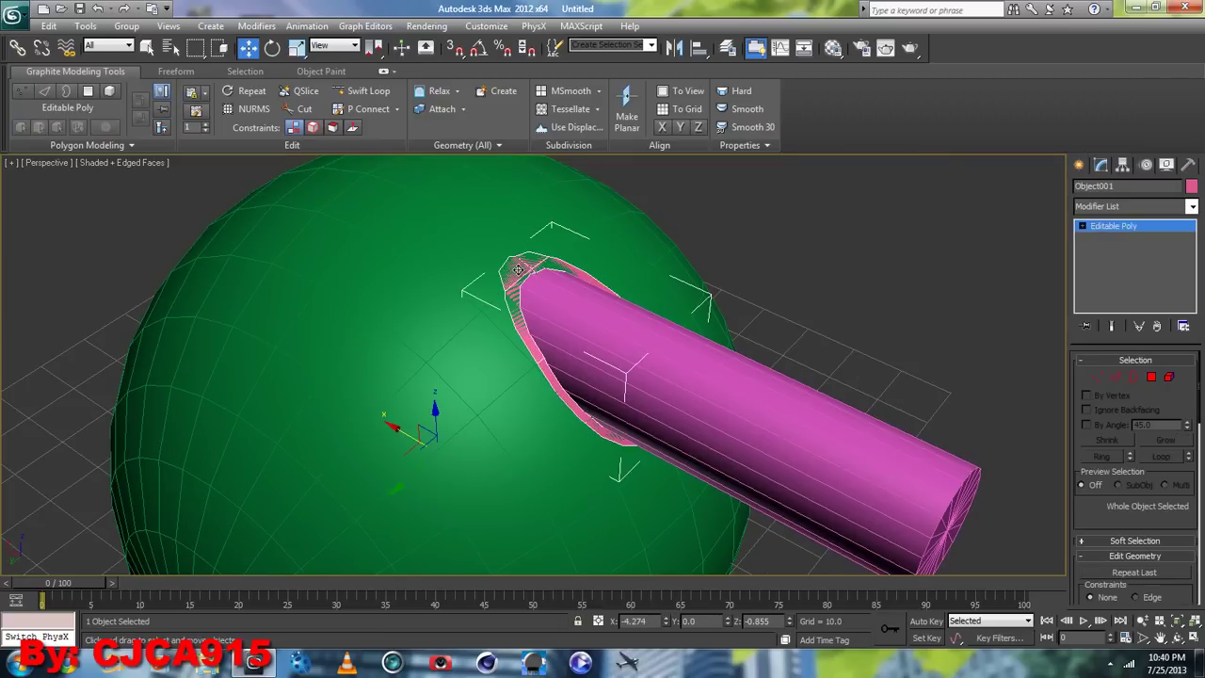
left_click(1168, 377)
left_click(505, 270)
left_click(1151, 377)
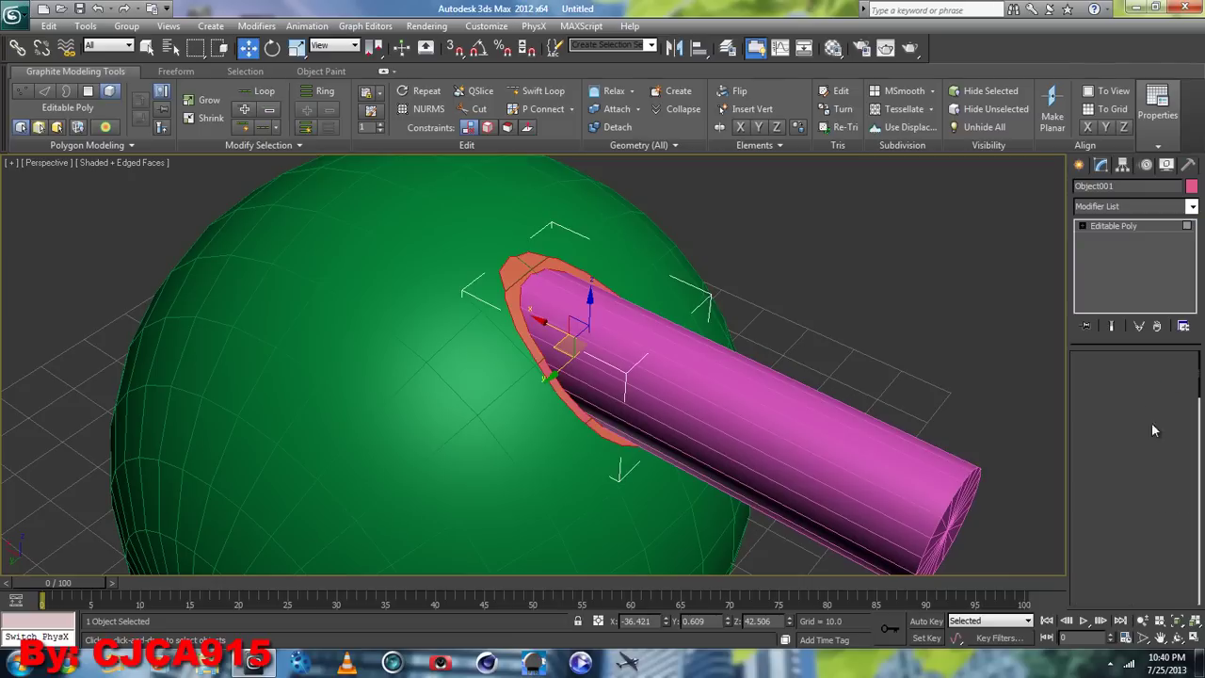
- Extrude the rim's polygons as a group to a shallow 0.495 height
scroll(1201, 400, "down", 3)
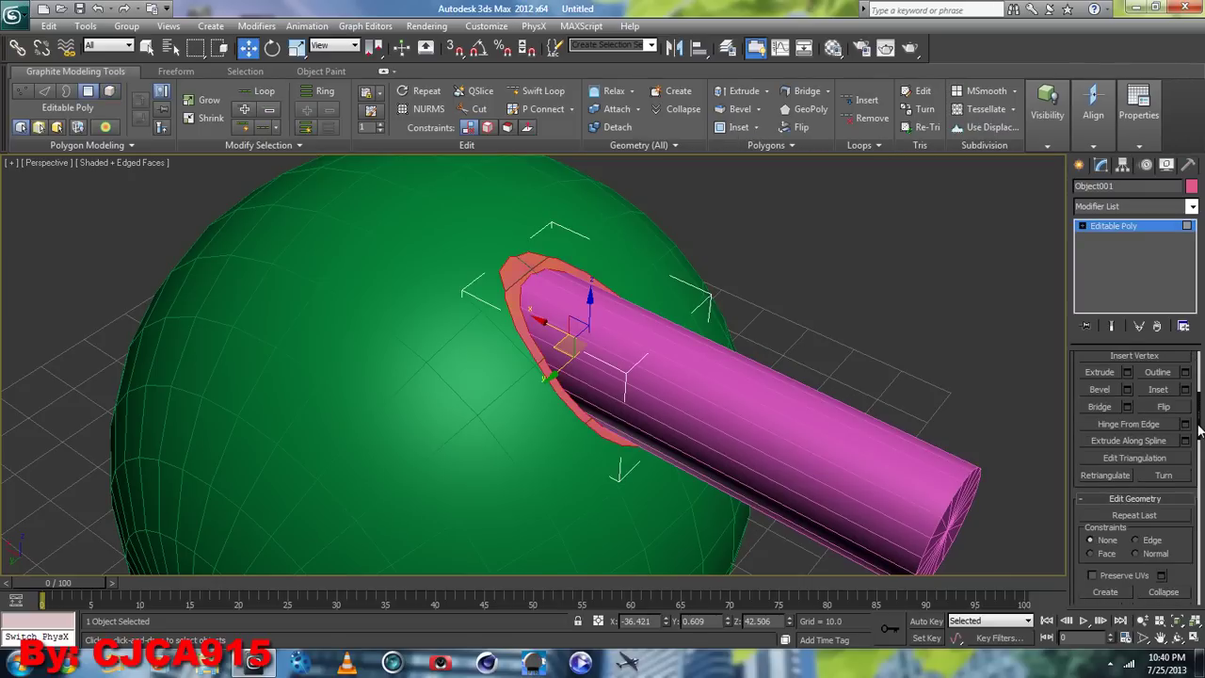
scroll(1200, 400, "down", 2)
left_click(1128, 410)
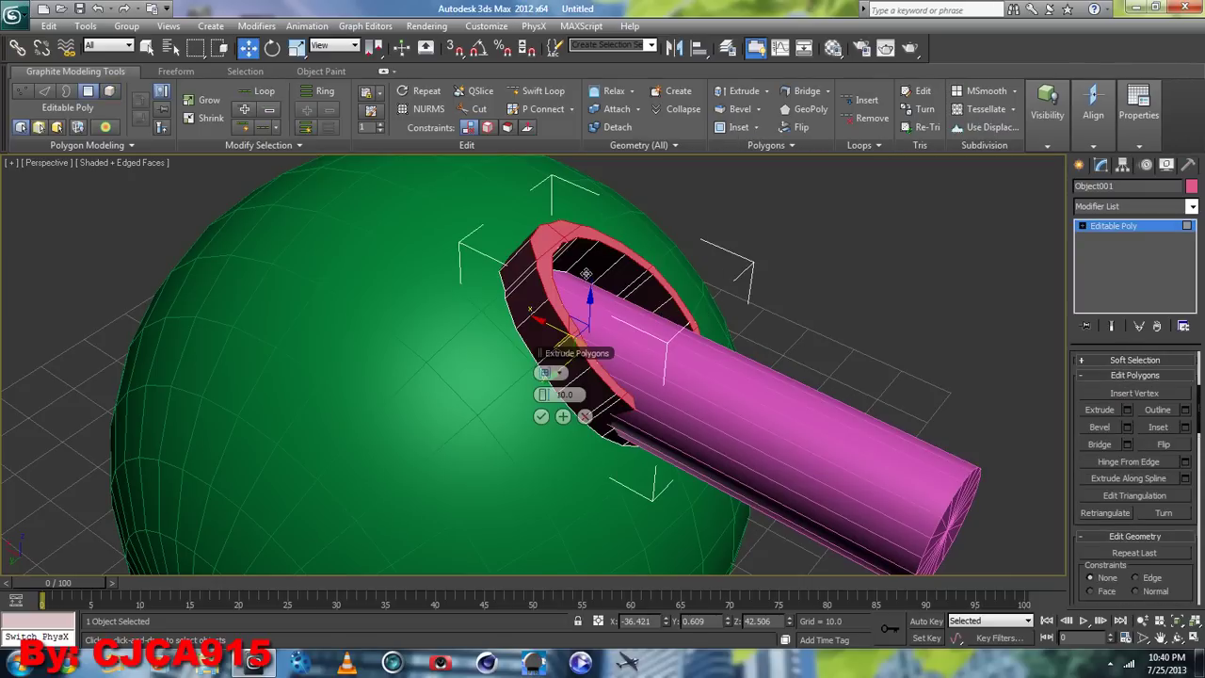
left_click(554, 373)
left_click(603, 414)
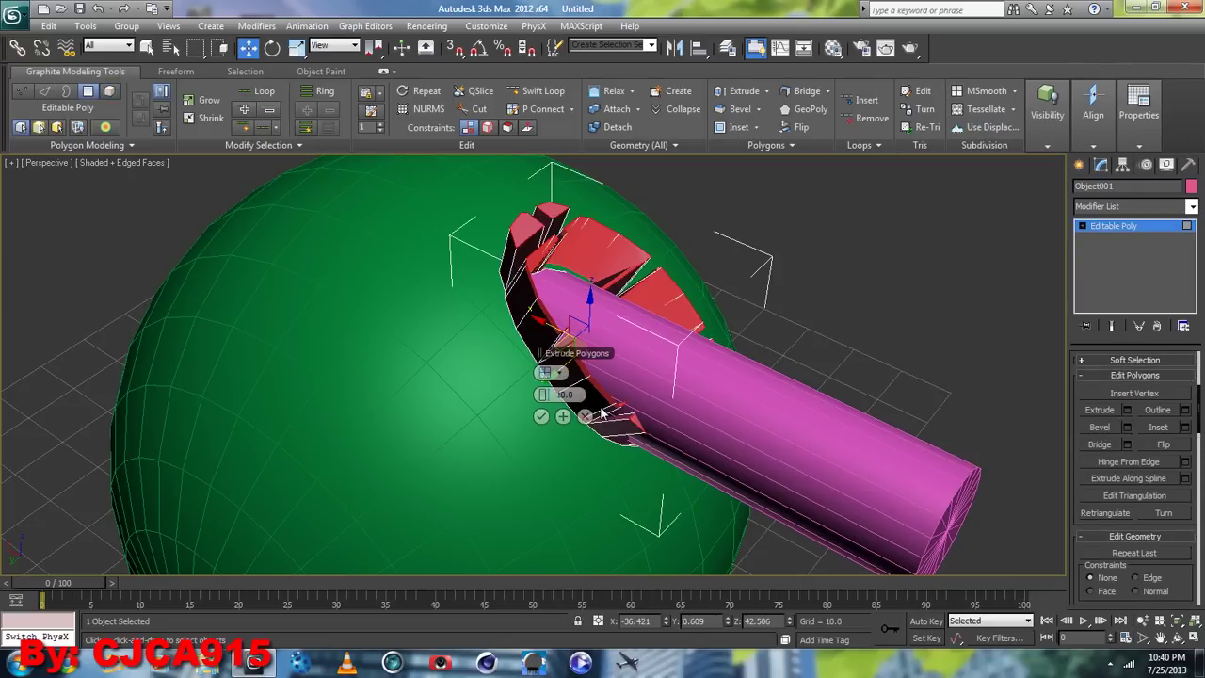
left_click(562, 374)
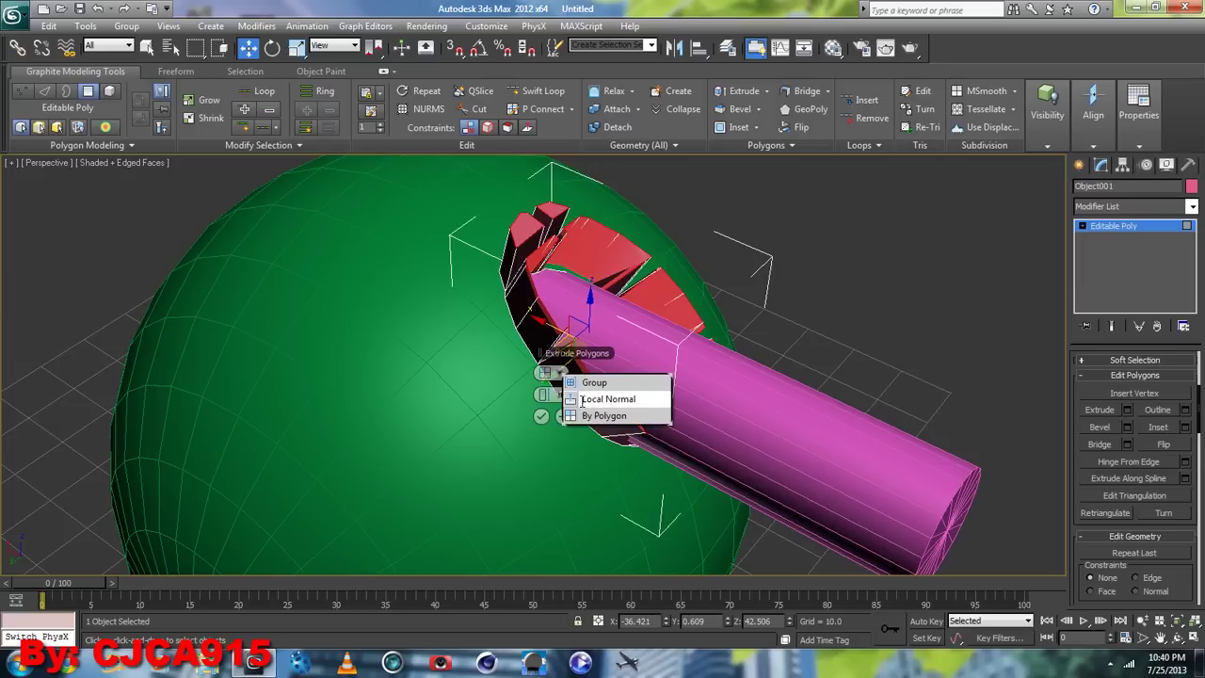
left_click(594, 399)
left_click(562, 373)
left_click(574, 384)
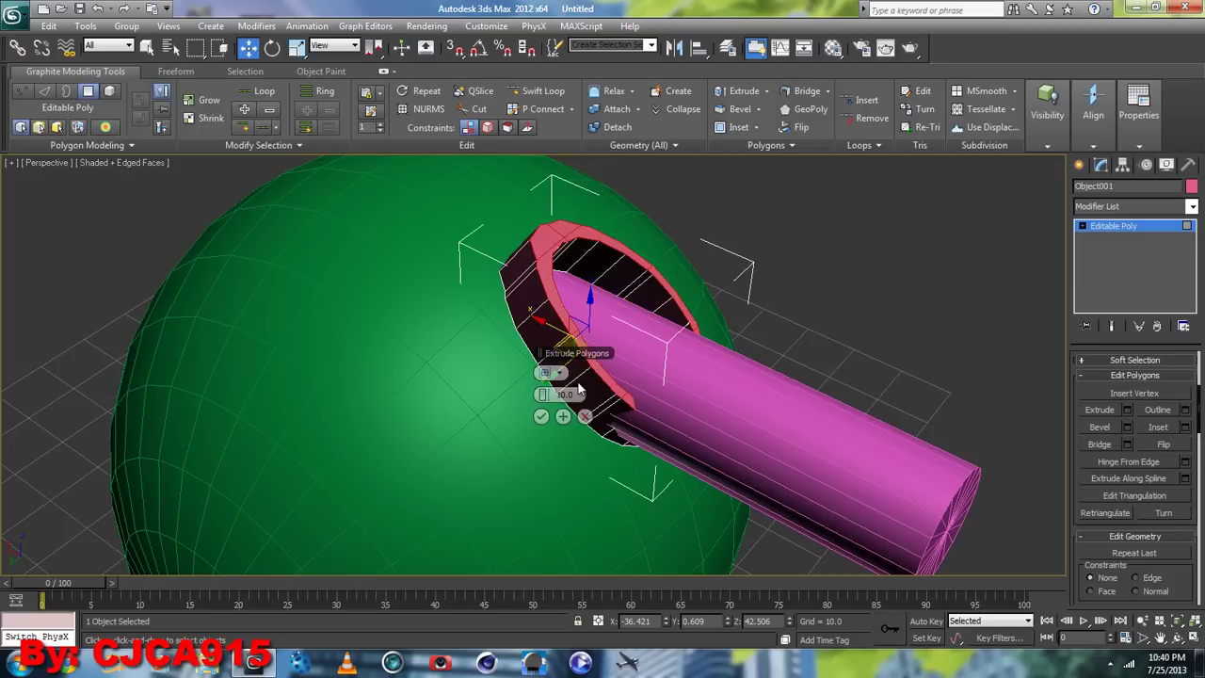
left_click_drag(563, 394, 487, 415)
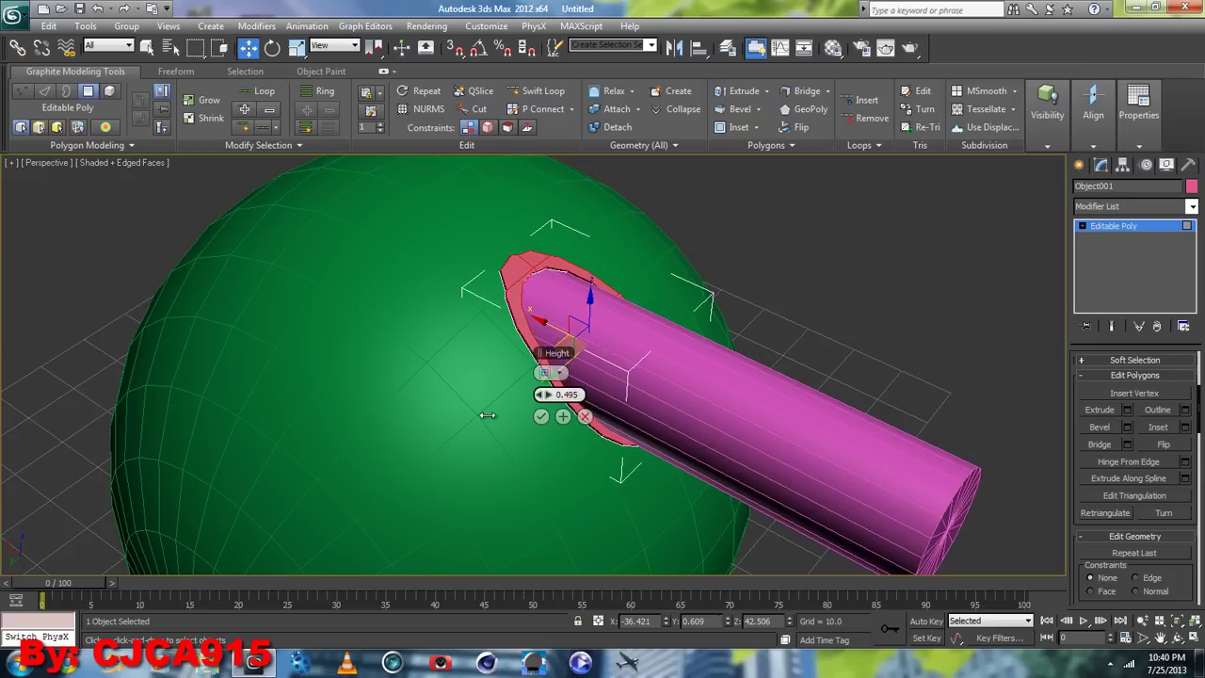
left_click(542, 418)
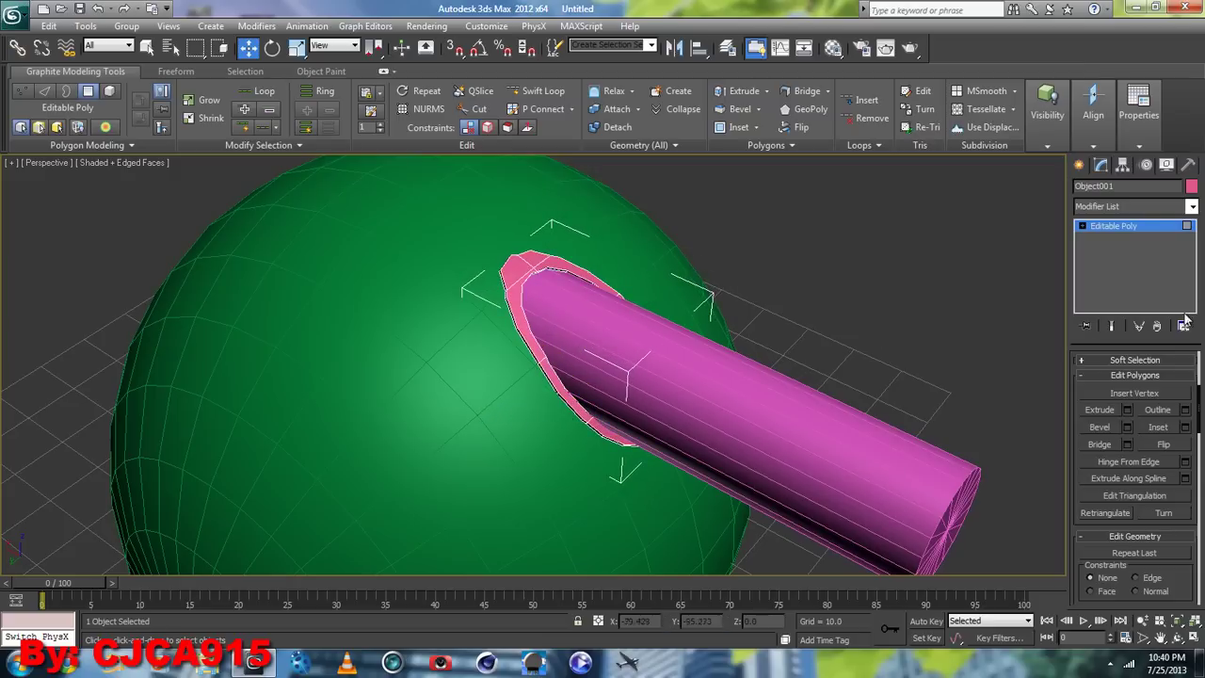
left_click(1082, 166)
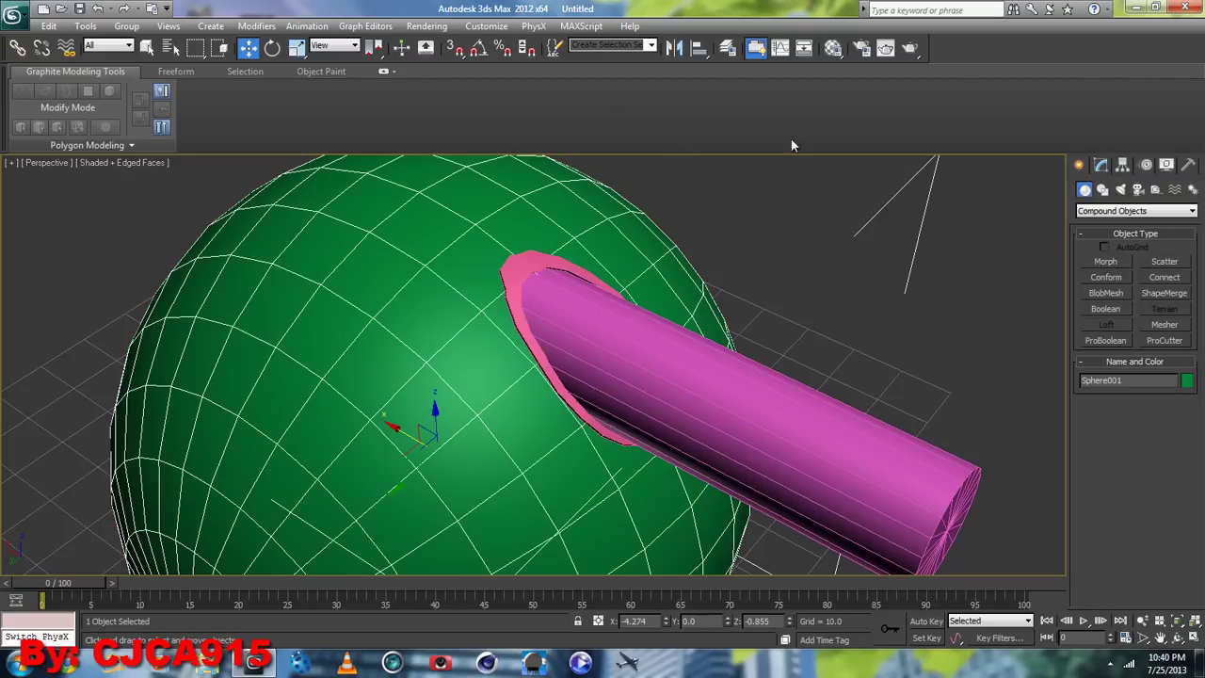
- Make Sphere001 a ProBoolean compound set to Subtraction, viewed facing the tube head-on
left_click(768, 52)
left_click(1100, 73)
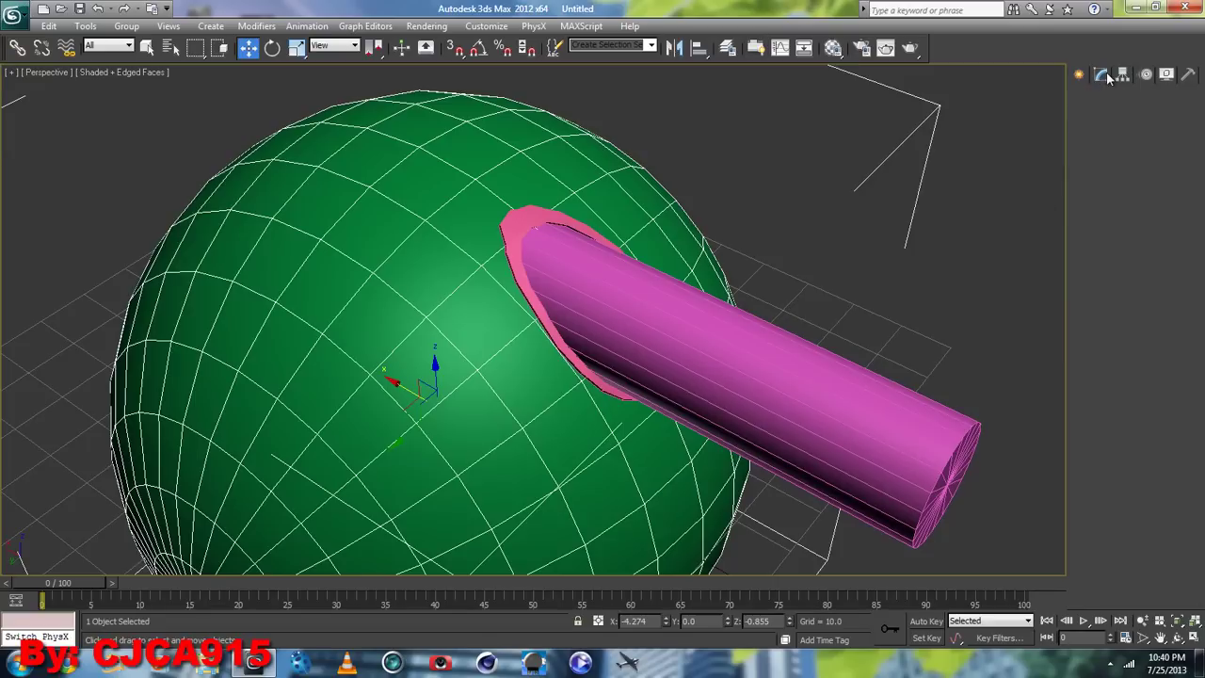
left_click(224, 28)
mouse_move(238, 95)
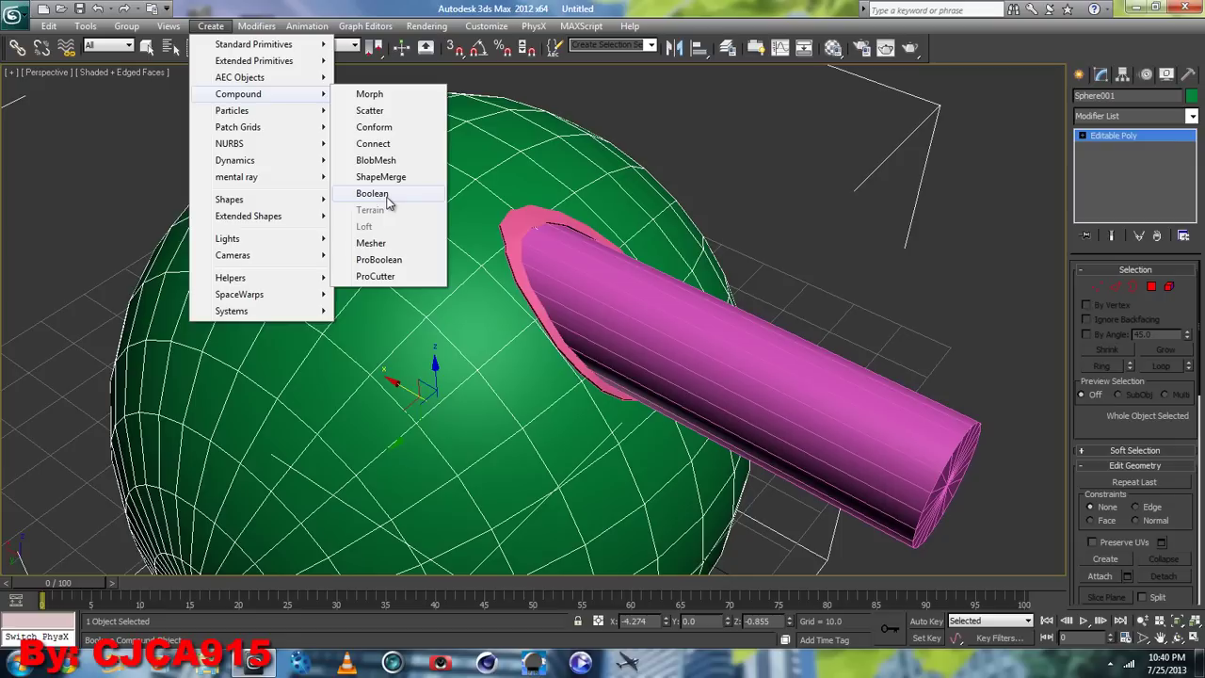
left_click(384, 268)
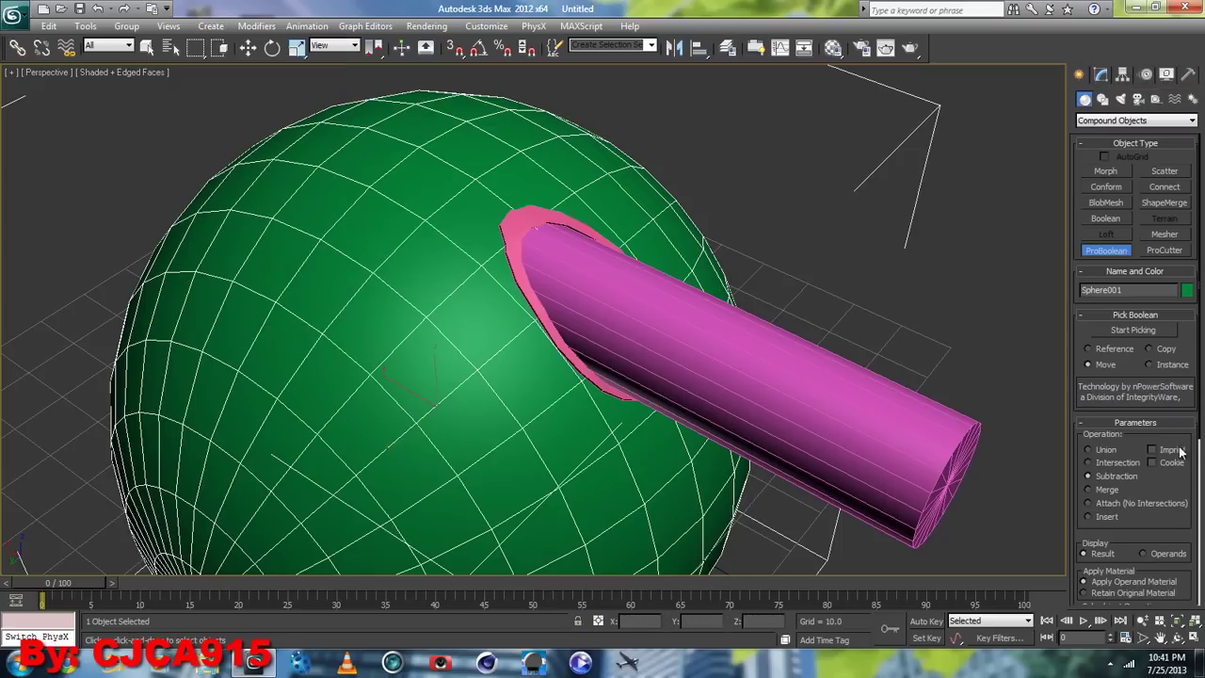
scroll(1201, 405, "down", 1)
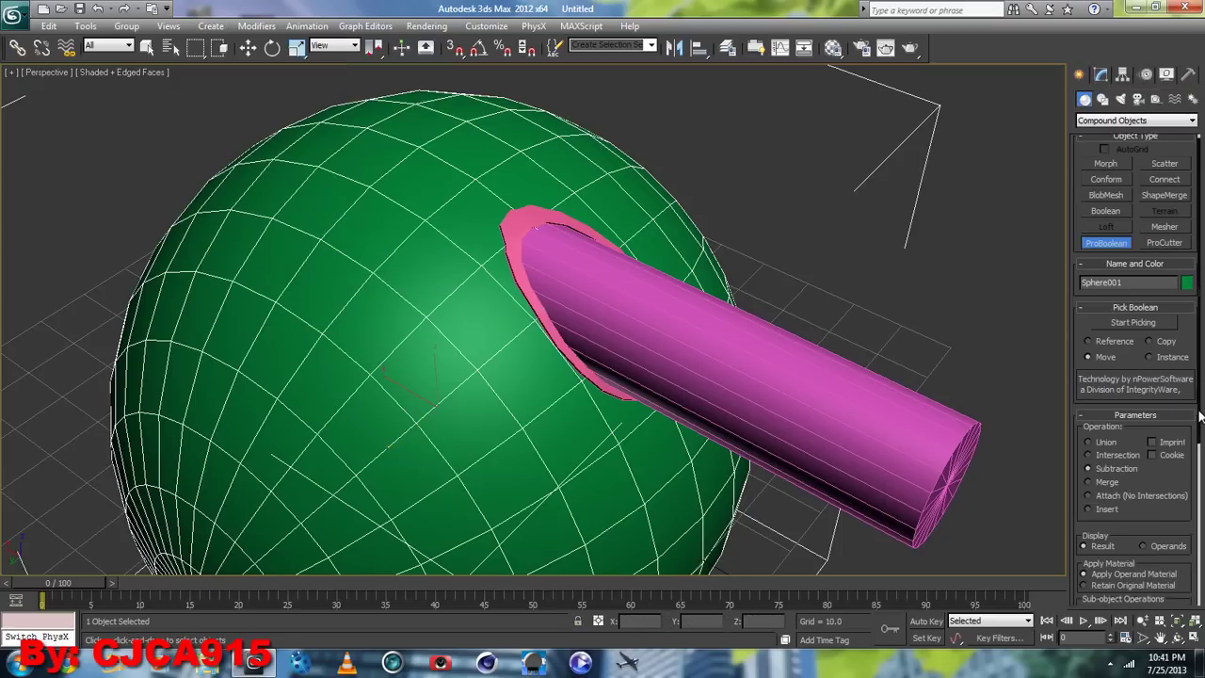
left_click(1177, 638)
left_click_drag(565, 358, 556, 353)
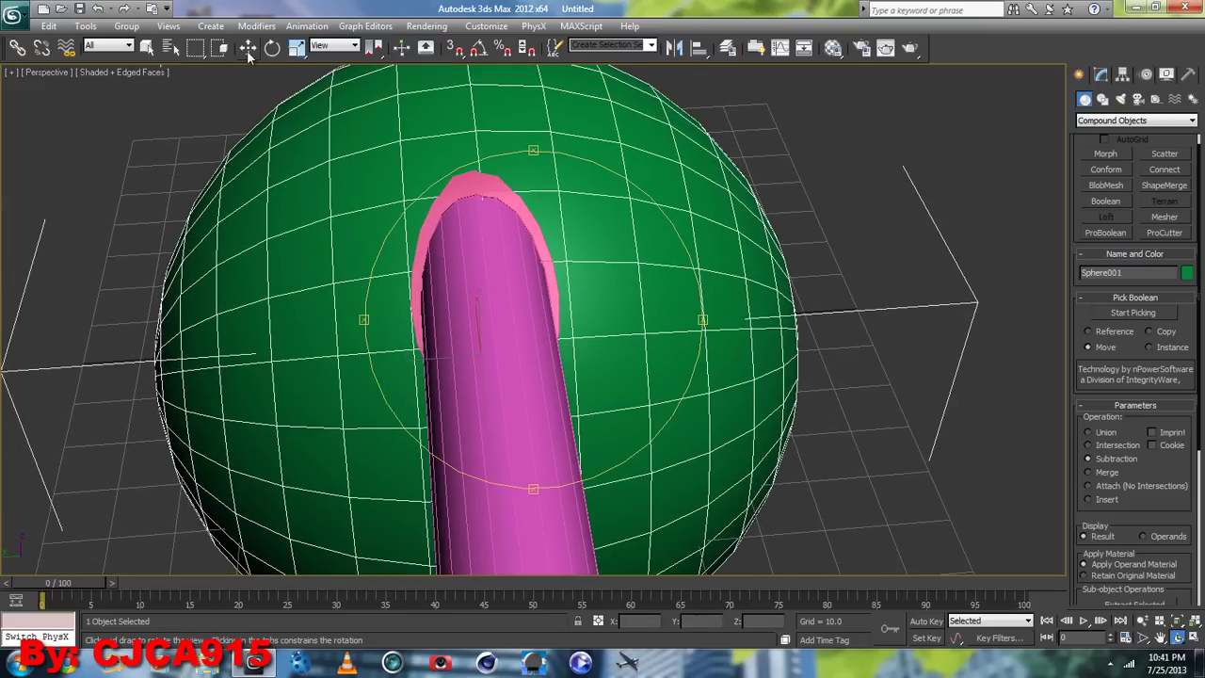
left_click(248, 47)
- Pick the pink cylinder as the ProBoolean subtraction operand and orbit to inspect the hole
left_click(1101, 73)
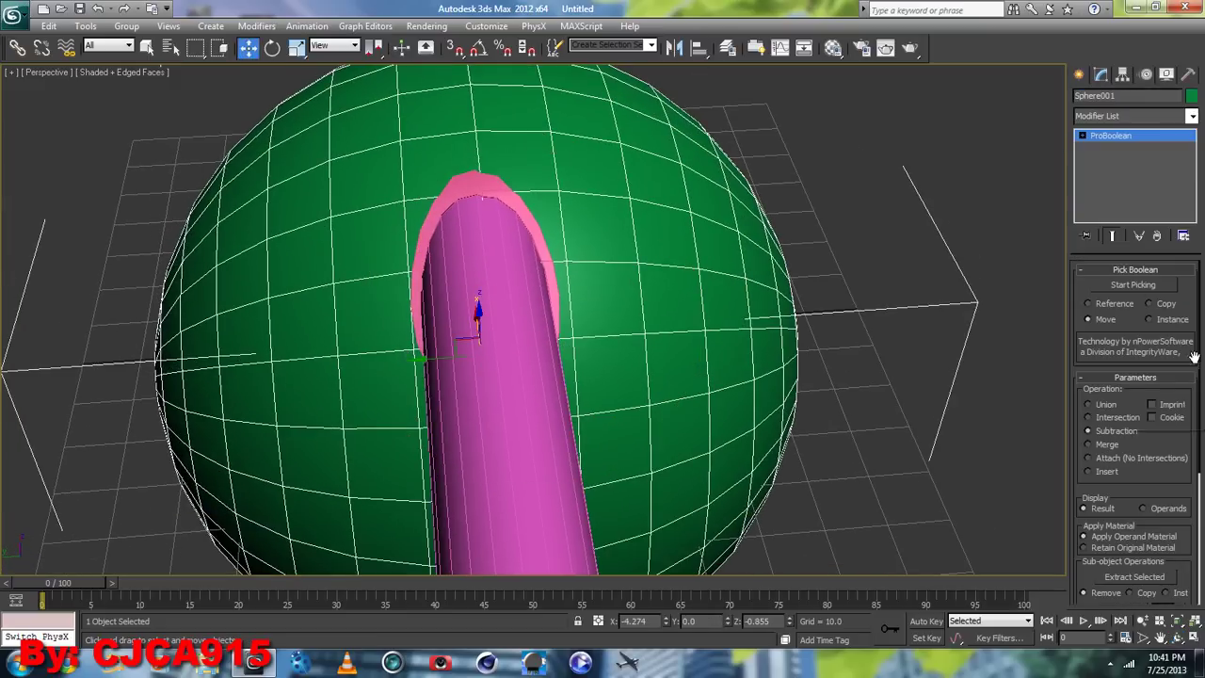
left_click(1138, 285)
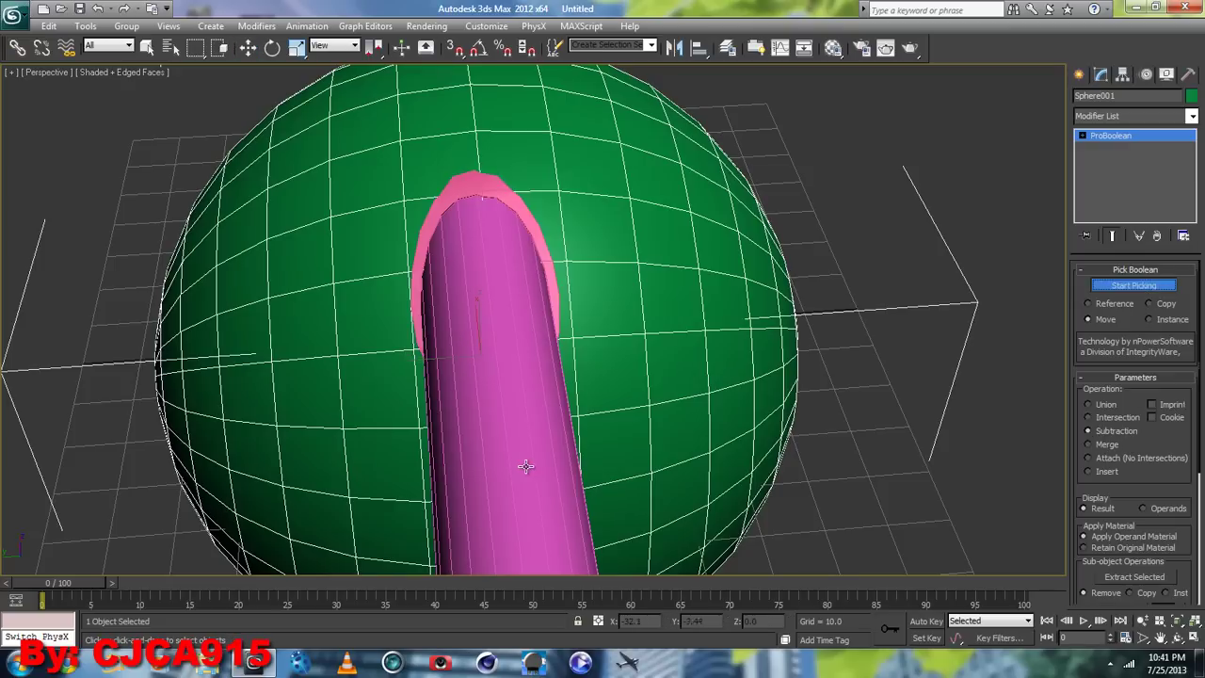
left_click(530, 476)
left_click(1177, 637)
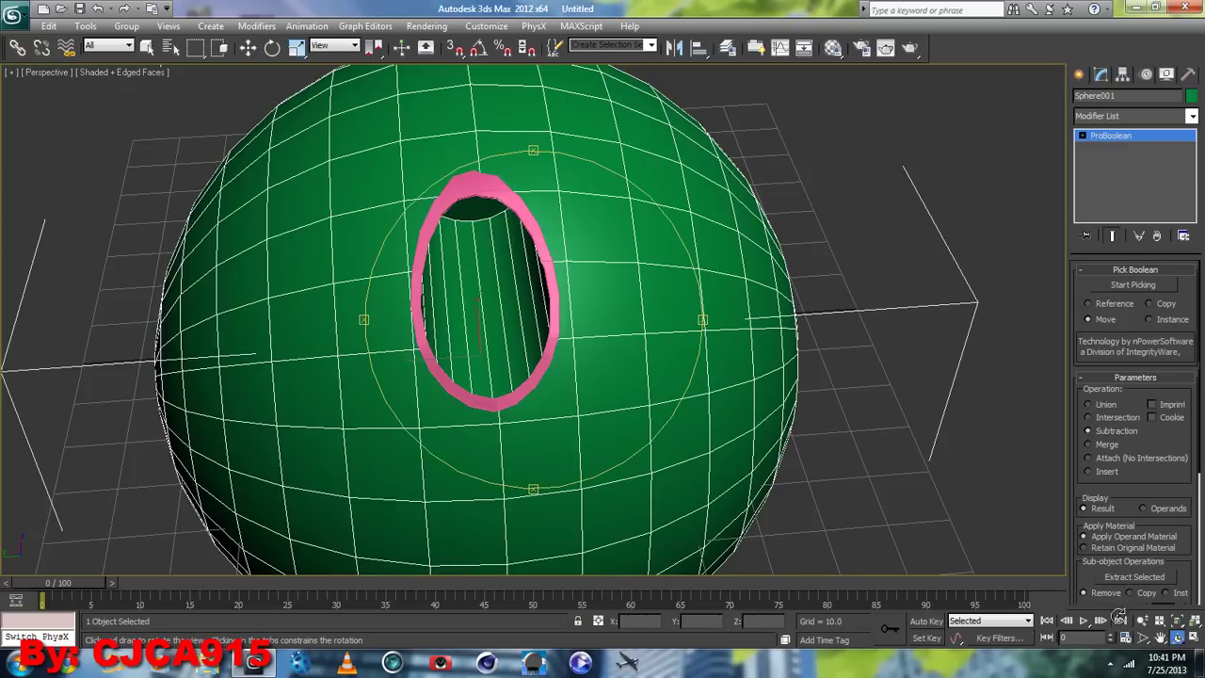
mouse_move(532, 287)
left_mouse_down()
mouse_move(541, 261)
mouse_move(571, 267)
left_mouse_up()
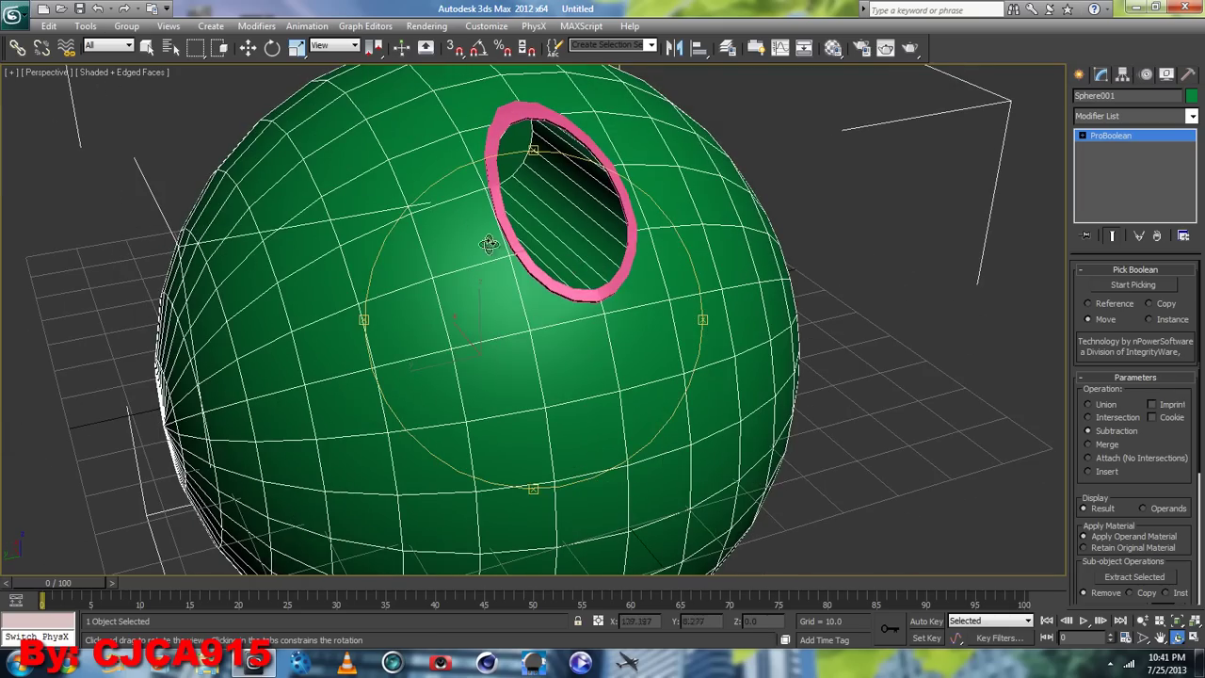
mouse_move(493, 242)
left_mouse_down()
mouse_move(475, 372)
mouse_move(556, 349)
mouse_move(404, 352)
mouse_move(544, 358)
mouse_move(496, 349)
mouse_move(552, 343)
left_mouse_up()
scroll(479, 367, "up", 3)
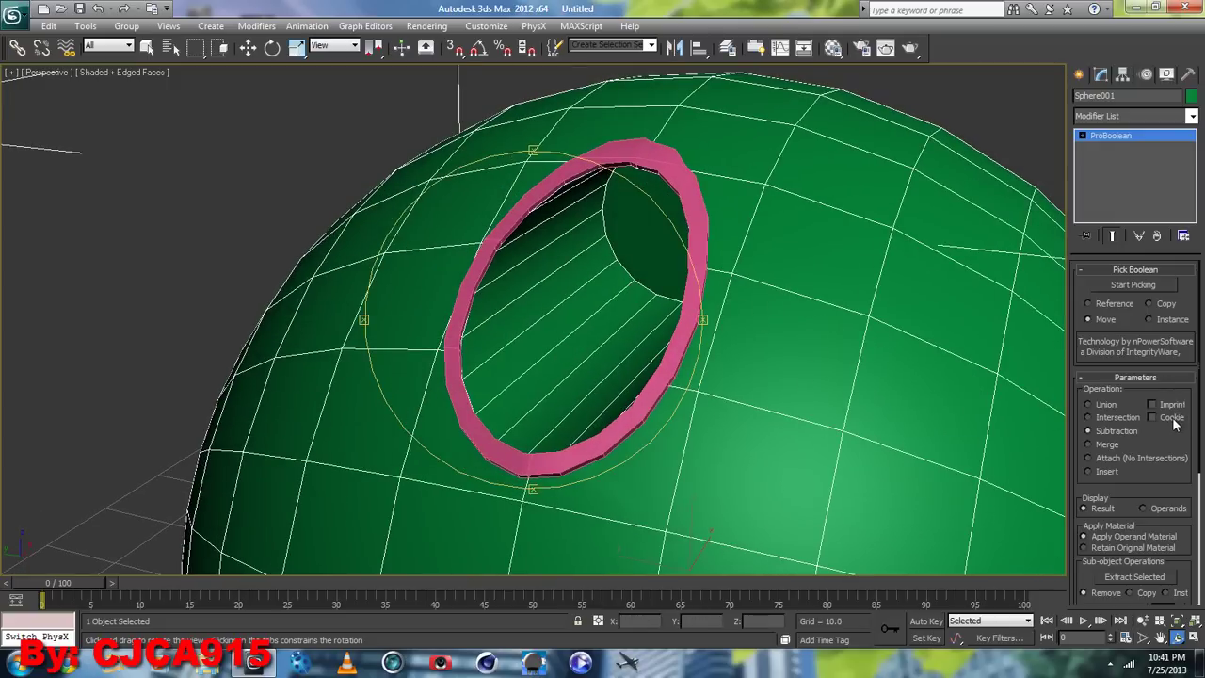
- Orbit around the sphere and turn off Edged Faces in the viewport shading menu
left_click_drag(802, 396, 826, 258)
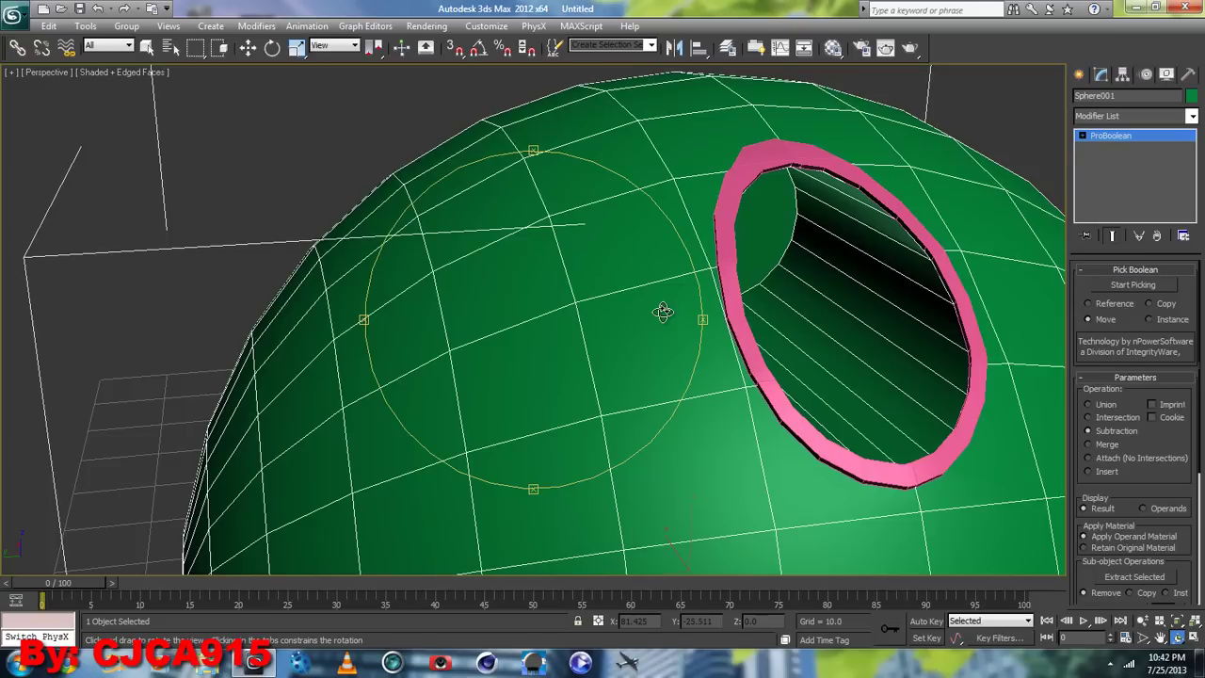
left_click_drag(512, 336, 469, 282)
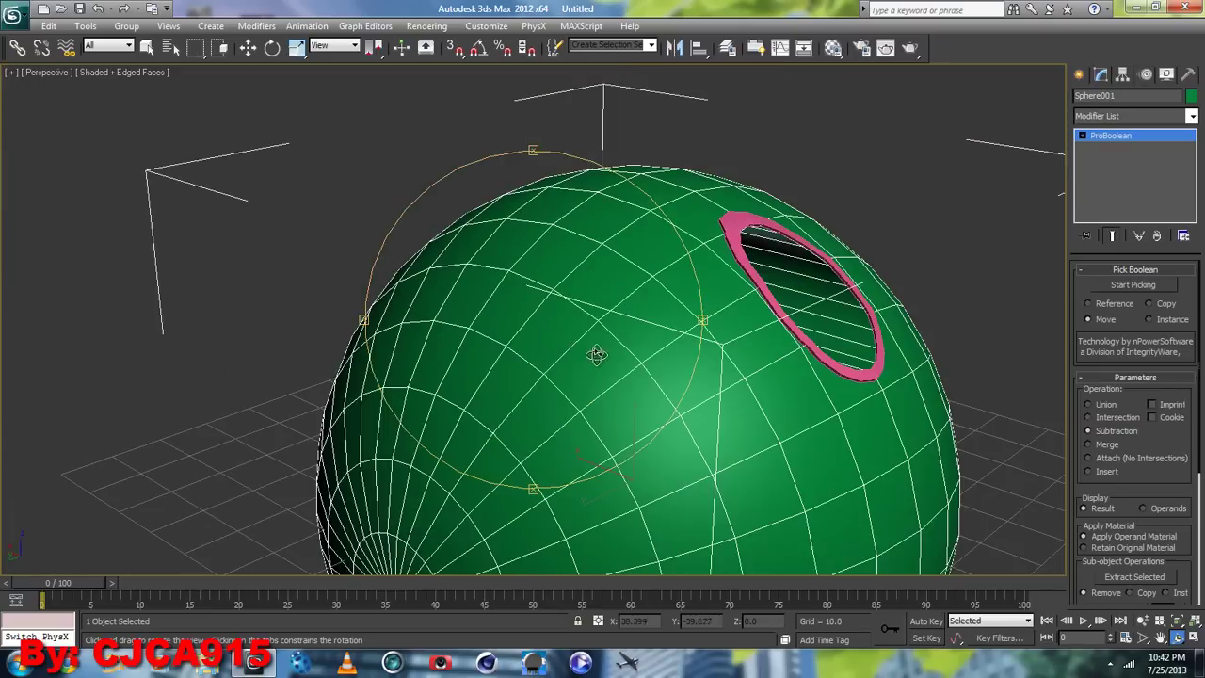
left_click(142, 71)
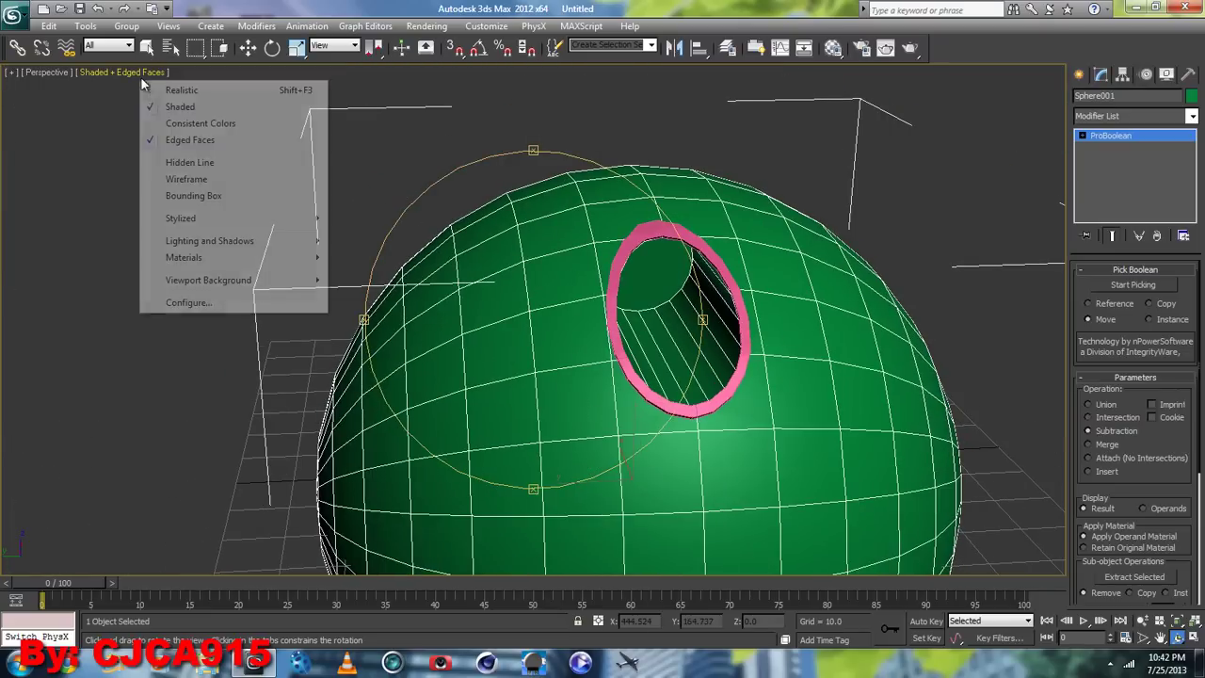
left_click(162, 140)
- Orbit and zoom to centre the pink-rimmed hole with the blue patch beside it
mouse_move(583, 351)
left_mouse_down()
mouse_move(521, 328)
mouse_move(537, 317)
mouse_move(570, 310)
mouse_move(587, 332)
mouse_move(537, 363)
left_mouse_up()
scroll(593, 325, "up", 3)
scroll(565, 302, "up", 3)
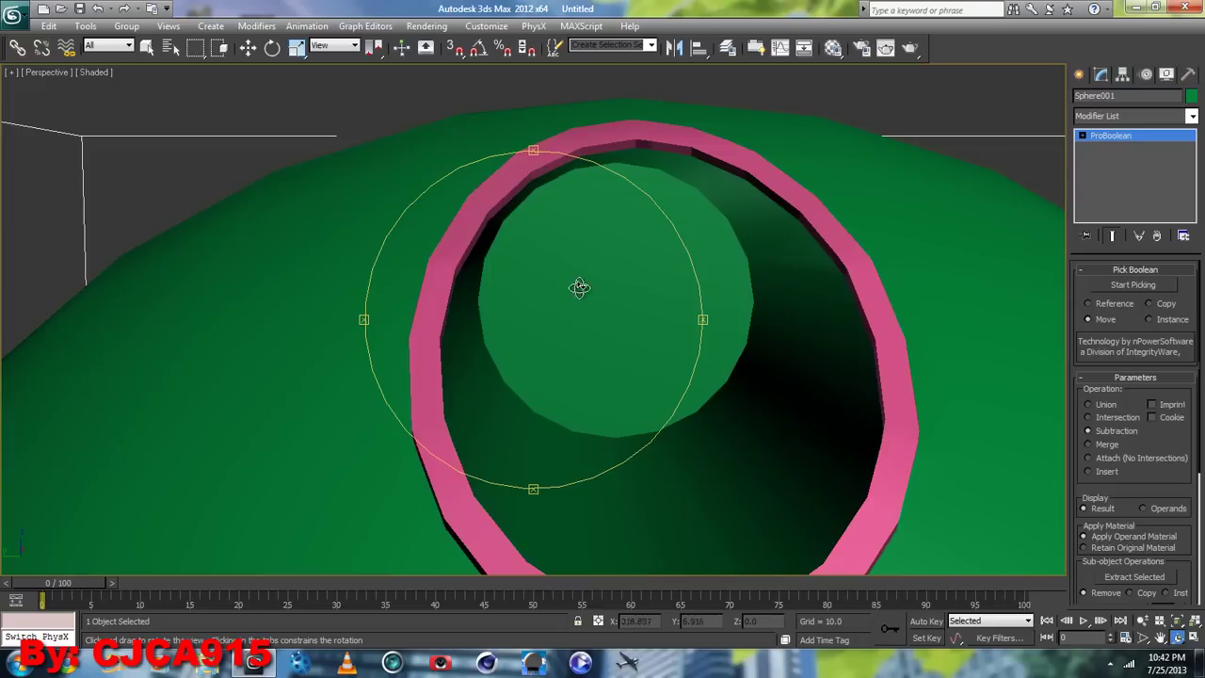
middle_click_drag(576, 283, 534, 362)
scroll(534, 361, "down", 3)
scroll(571, 323, "down", 3)
mouse_move(571, 323)
left_mouse_down()
mouse_move(515, 369)
mouse_move(603, 329)
mouse_move(678, 138)
mouse_move(600, 283)
mouse_move(923, 260)
mouse_move(503, 274)
mouse_move(543, 314)
mouse_move(224, 301)
mouse_move(219, 287)
mouse_move(229, 248)
mouse_move(358, 151)
mouse_move(358, 69)
mouse_move(797, 321)
left_mouse_up()
scroll(508, 381, "down", 2)
scroll(584, 334, "down", 4)
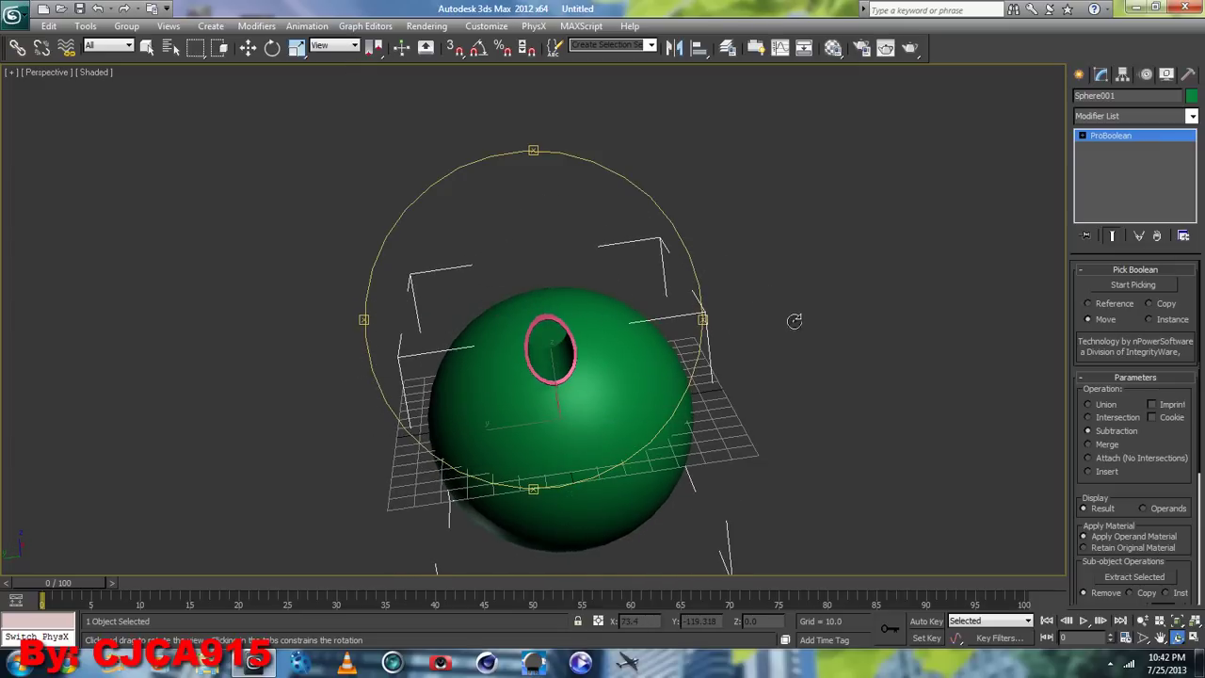
scroll(640, 438, "up", 5)
mouse_move(640, 438)
left_mouse_down()
mouse_move(613, 390)
mouse_move(468, 402)
left_mouse_up()
scroll(608, 393, "up", 3)
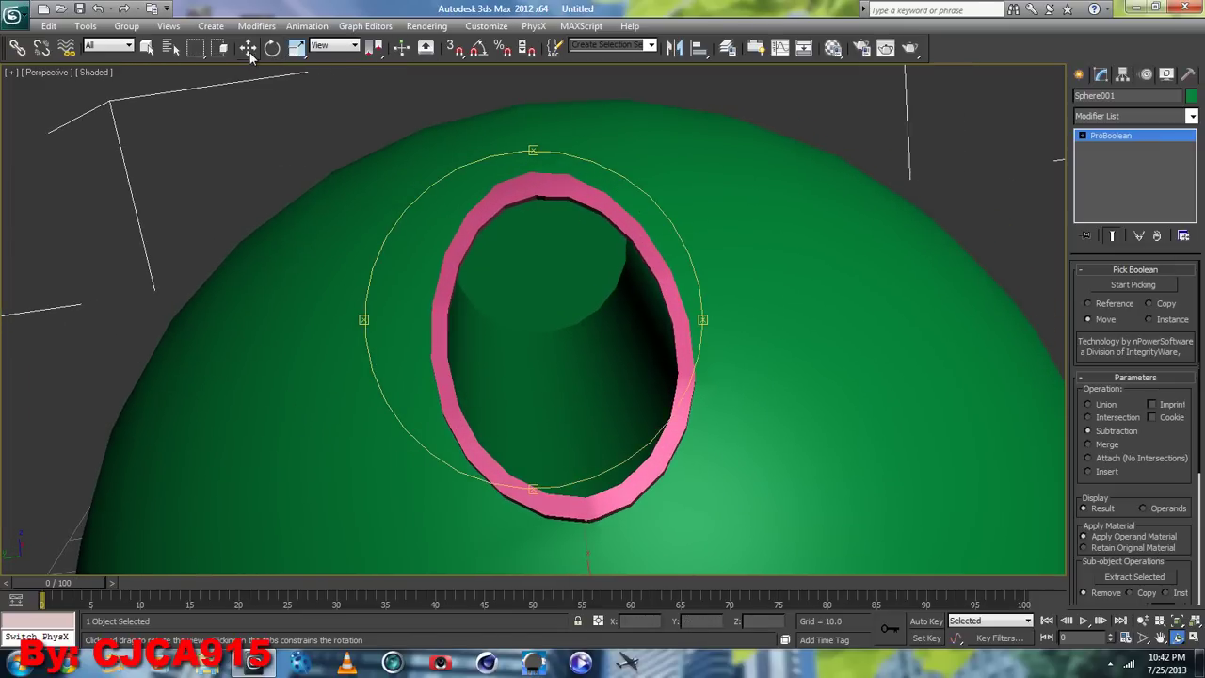
left_click(248, 47)
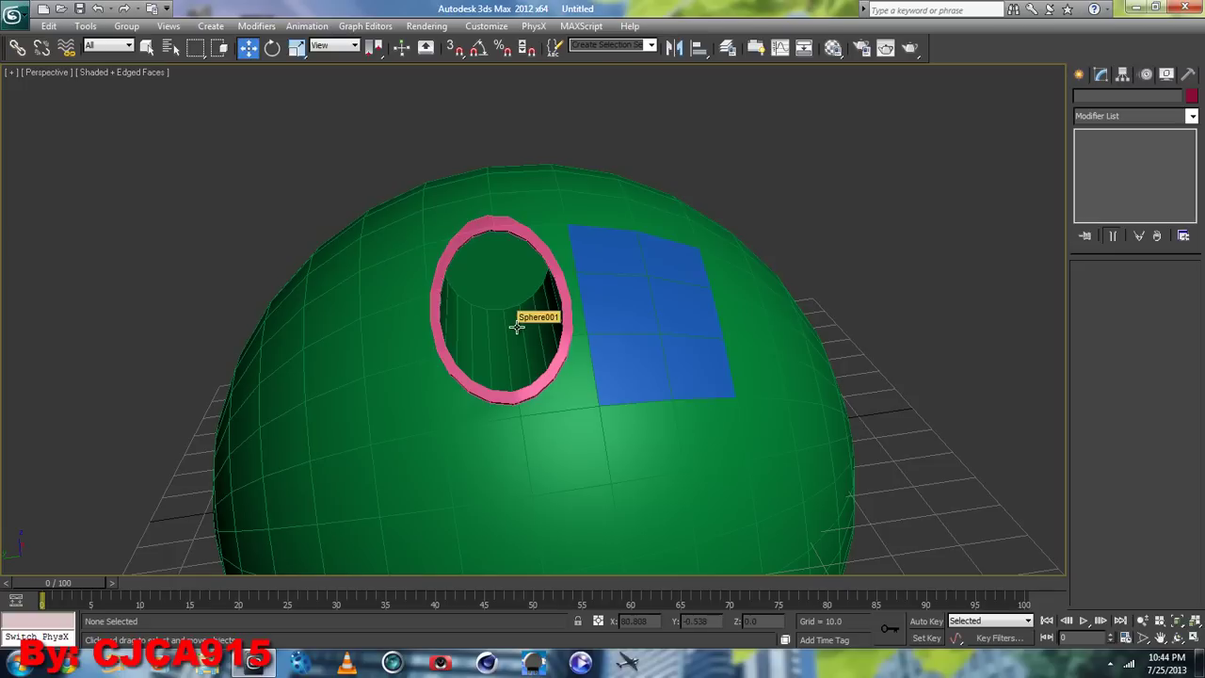
- Isolate the blue patch with Alt+Q and slide an interior vertex down-right using Constrain to Edge
left_click(631, 290)
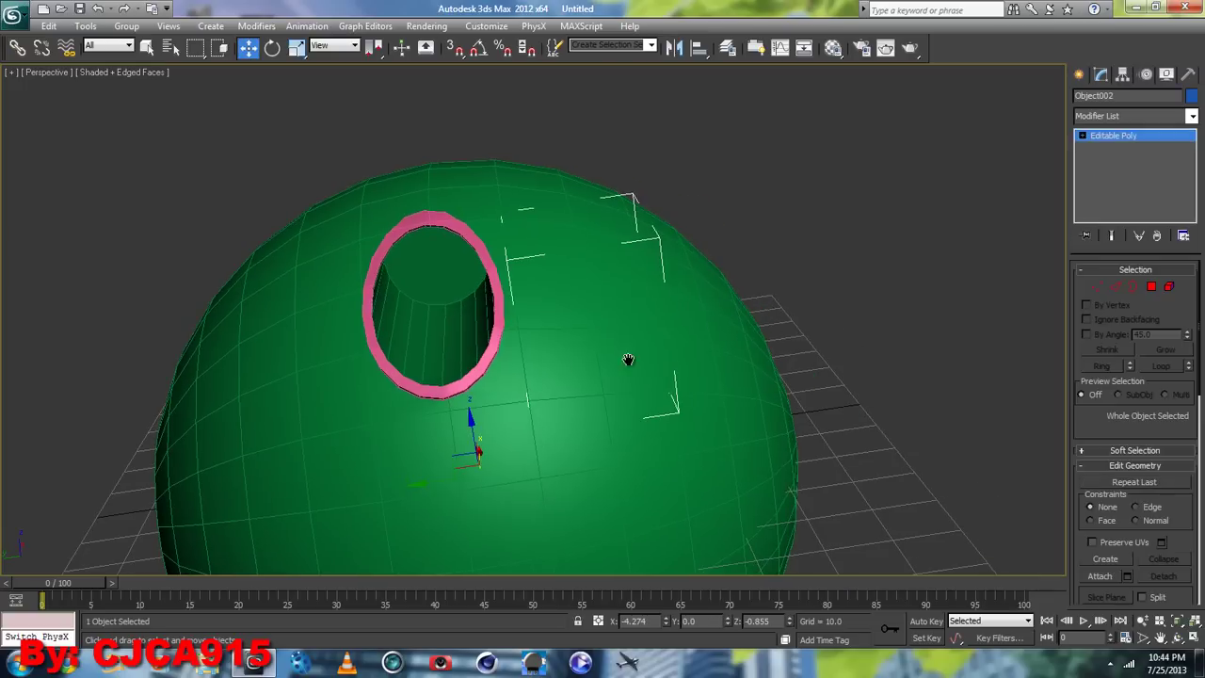
key("alt+q")
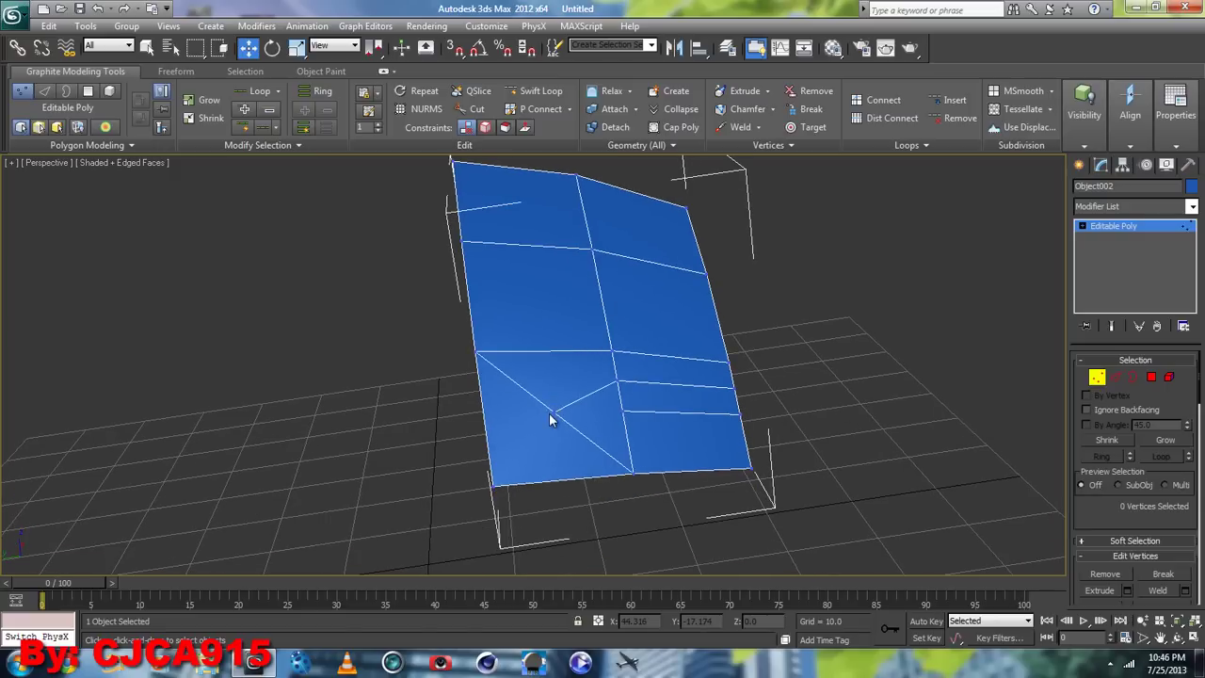
left_click(550, 412)
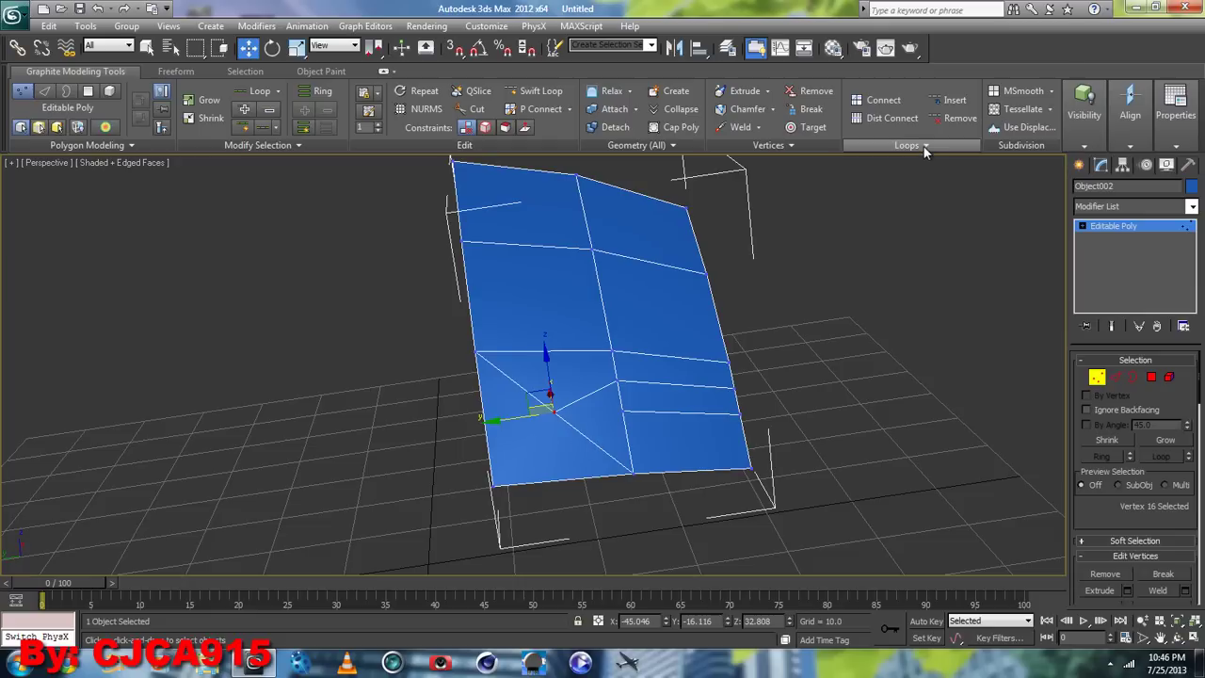
left_click(486, 128)
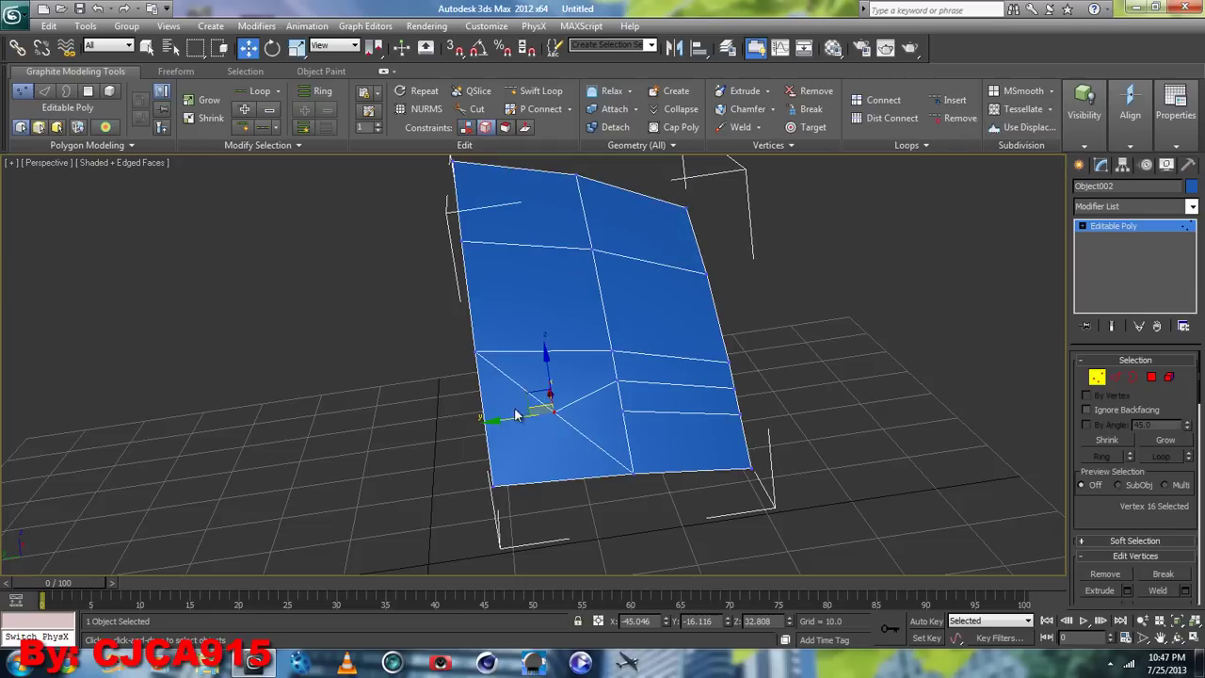
mouse_move(525, 396)
left_mouse_down()
mouse_move(489, 387)
mouse_move(517, 418)
left_mouse_up()
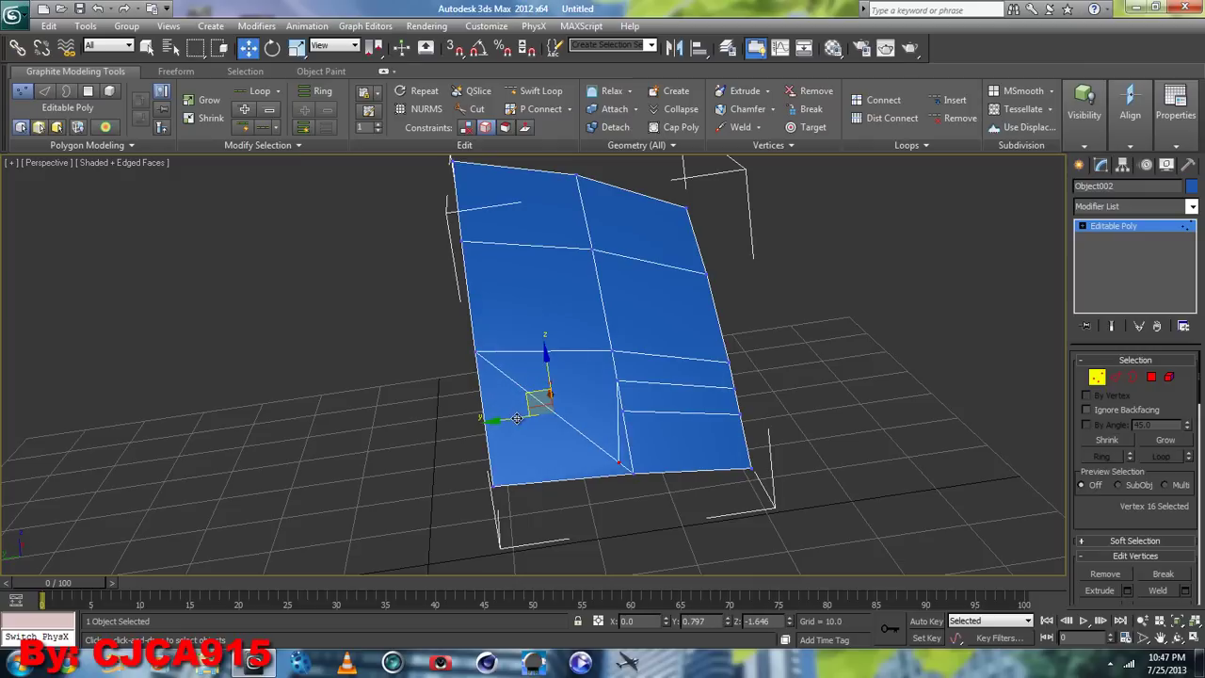
left_click_drag(517, 418, 578, 451)
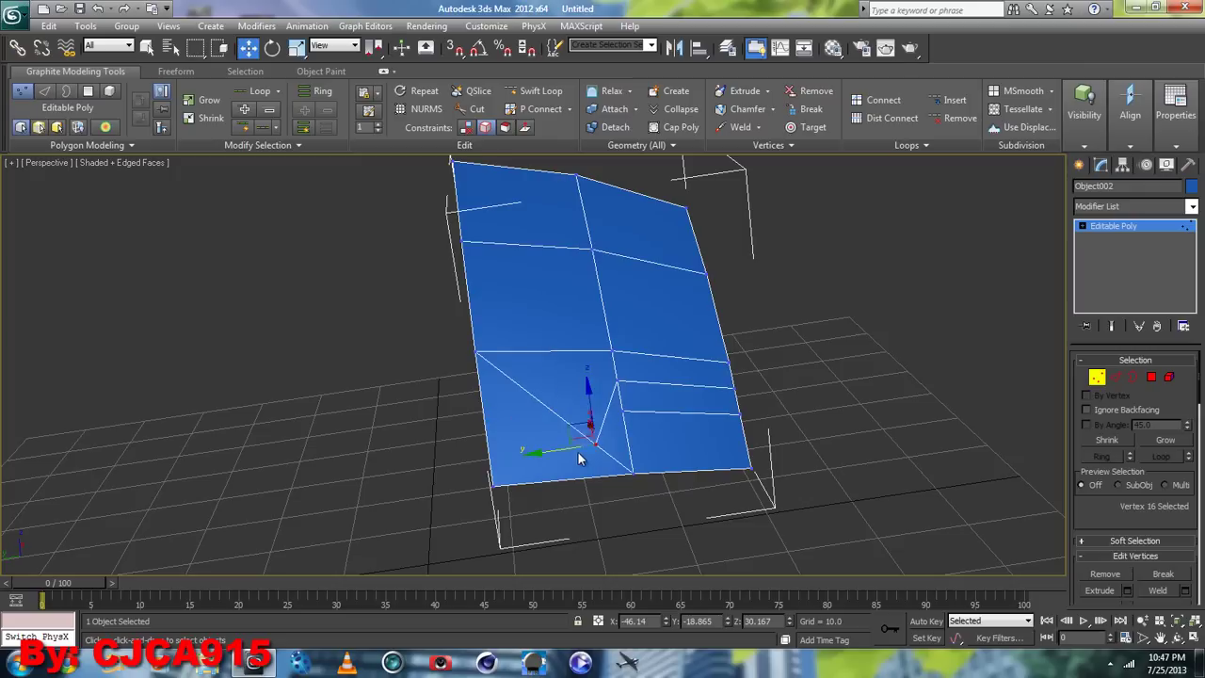
- Switch the reference coordinate system to Local and slide the vertex up-left along the diagonal edge
left_click(350, 45)
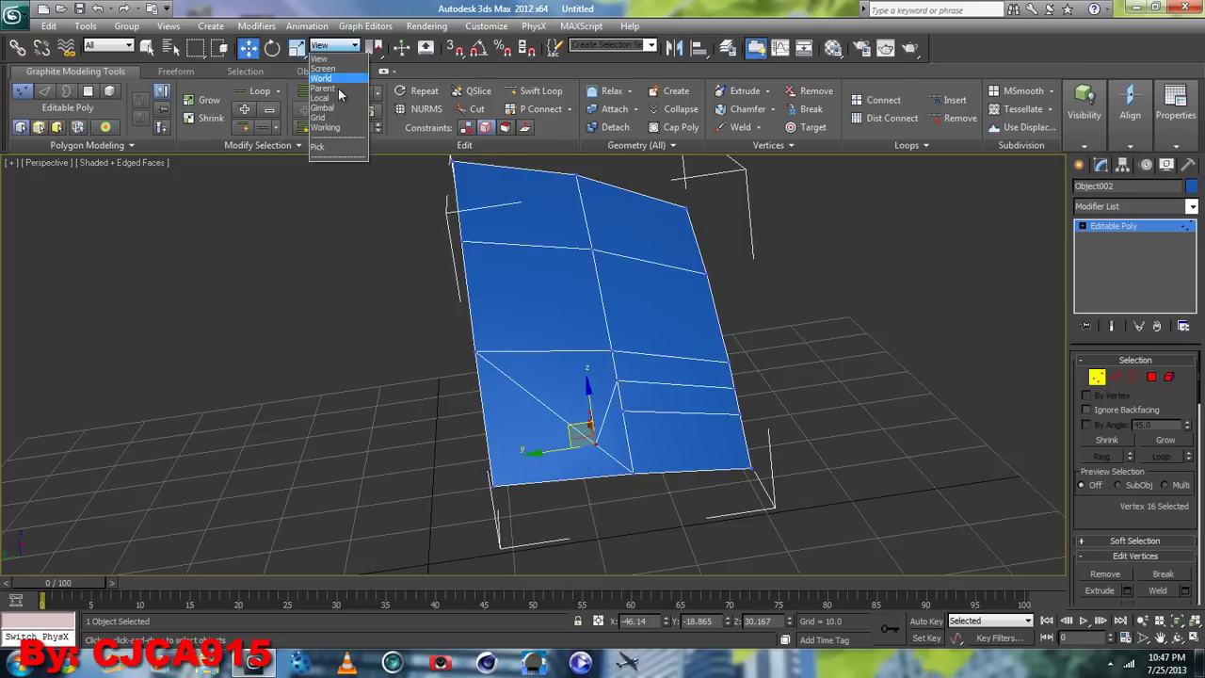
left_click(336, 100)
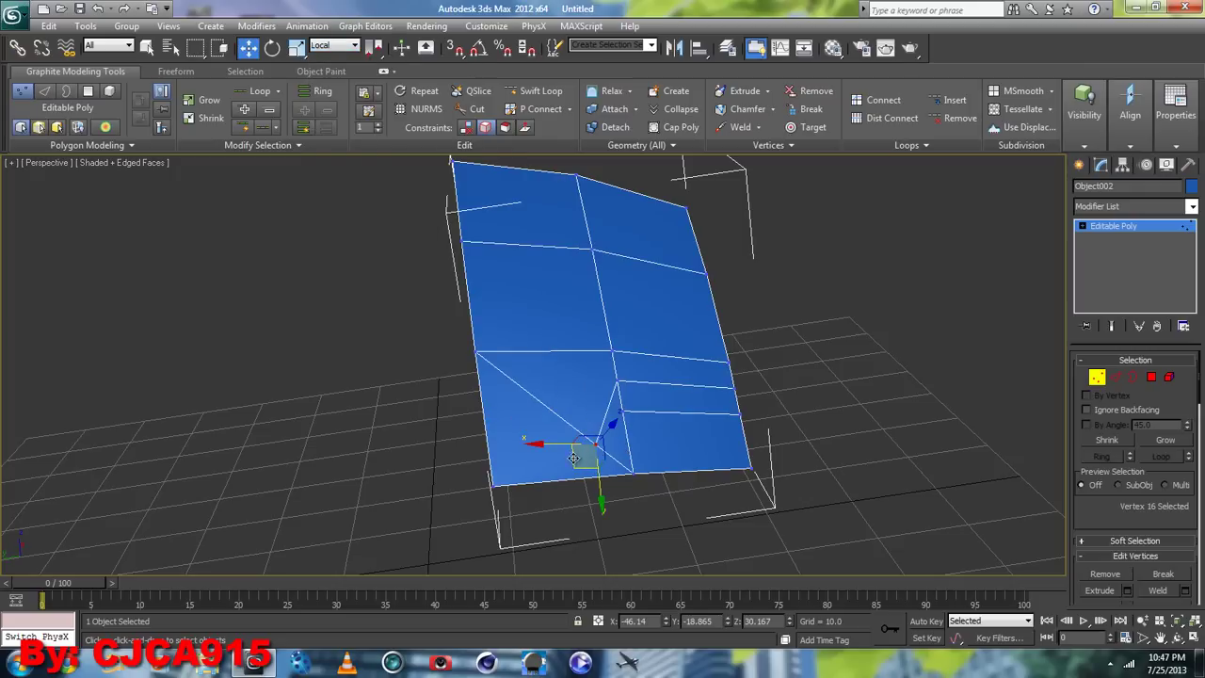
mouse_move(557, 447)
left_mouse_down()
mouse_move(476, 400)
mouse_move(572, 426)
left_mouse_up()
left_click(1177, 637)
mouse_move(586, 385)
left_mouse_down()
mouse_move(665, 386)
mouse_move(578, 404)
mouse_move(504, 438)
mouse_move(528, 443)
left_mouse_up()
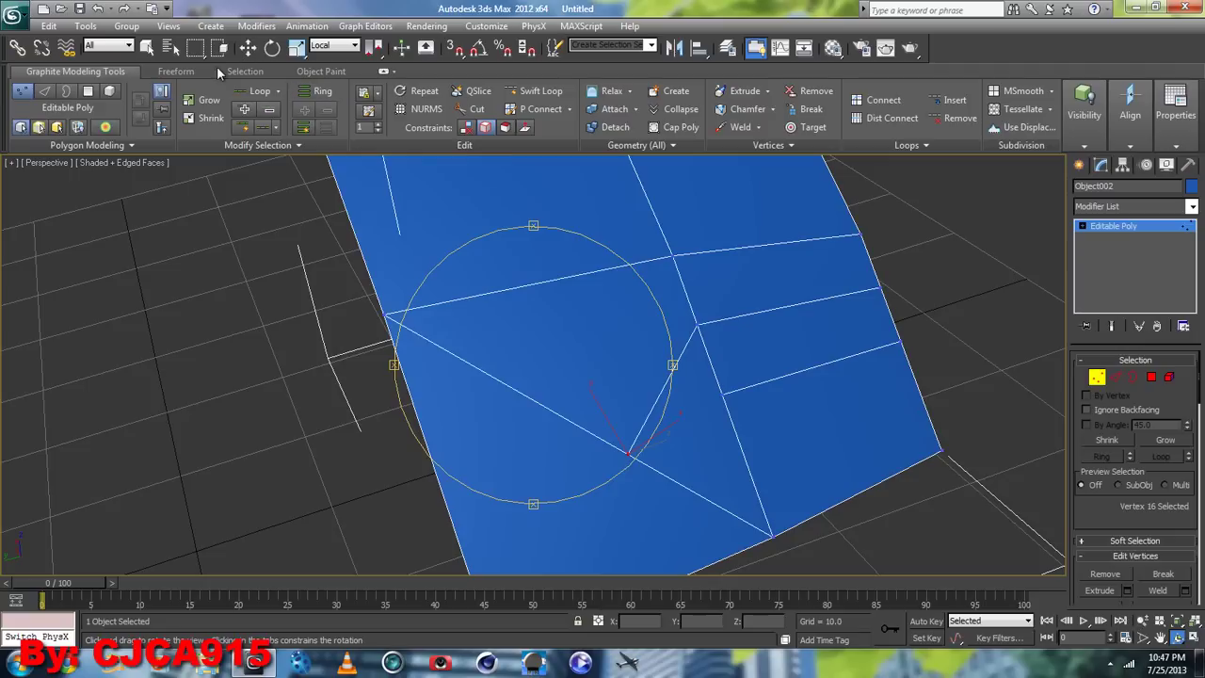
left_click(248, 47)
- Reposition the vertex along its edges until it sits on the patch's diagonal edge
mouse_move(644, 475)
left_mouse_down()
mouse_move(511, 417)
mouse_move(502, 426)
mouse_move(578, 463)
left_mouse_up()
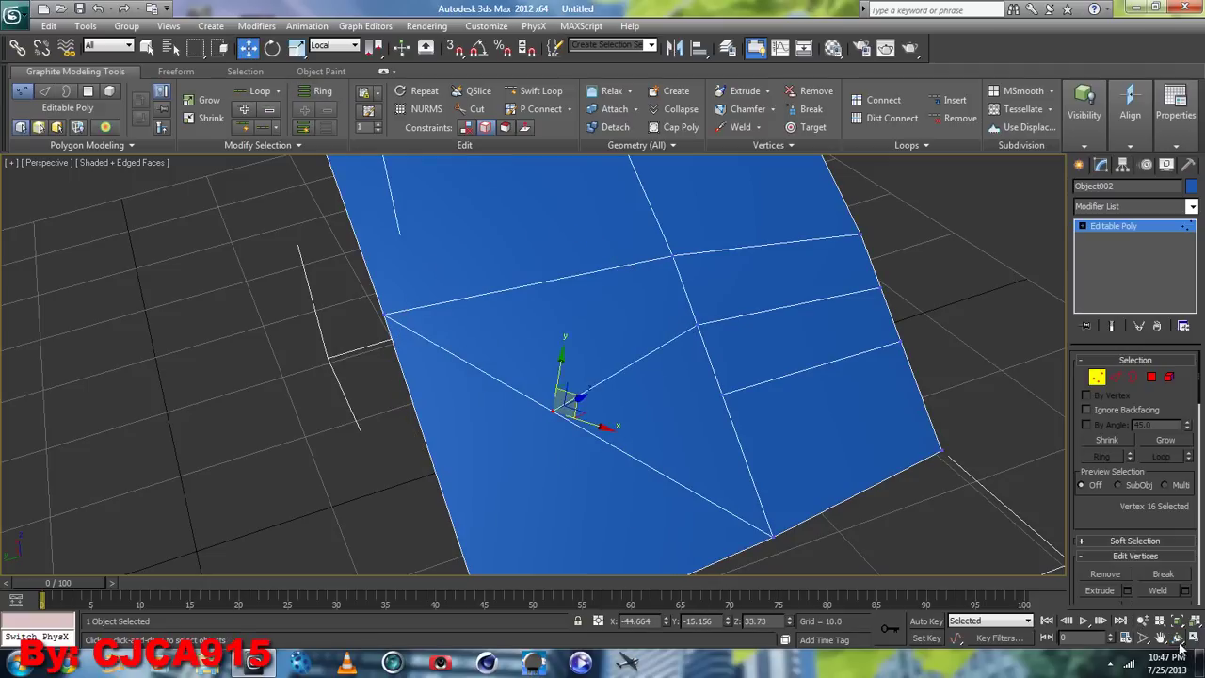
key("ctrl+r")
mouse_move(613, 396)
left_mouse_down()
mouse_move(556, 353)
mouse_move(597, 368)
mouse_move(592, 396)
left_mouse_up()
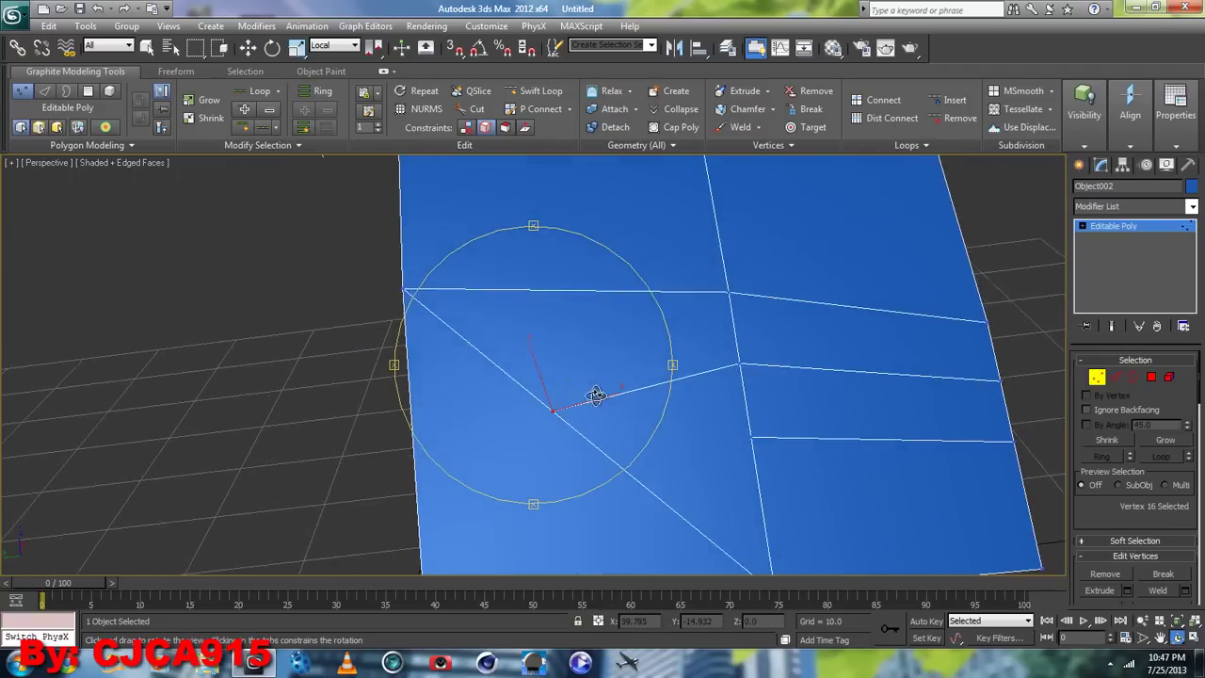
left_click(248, 47)
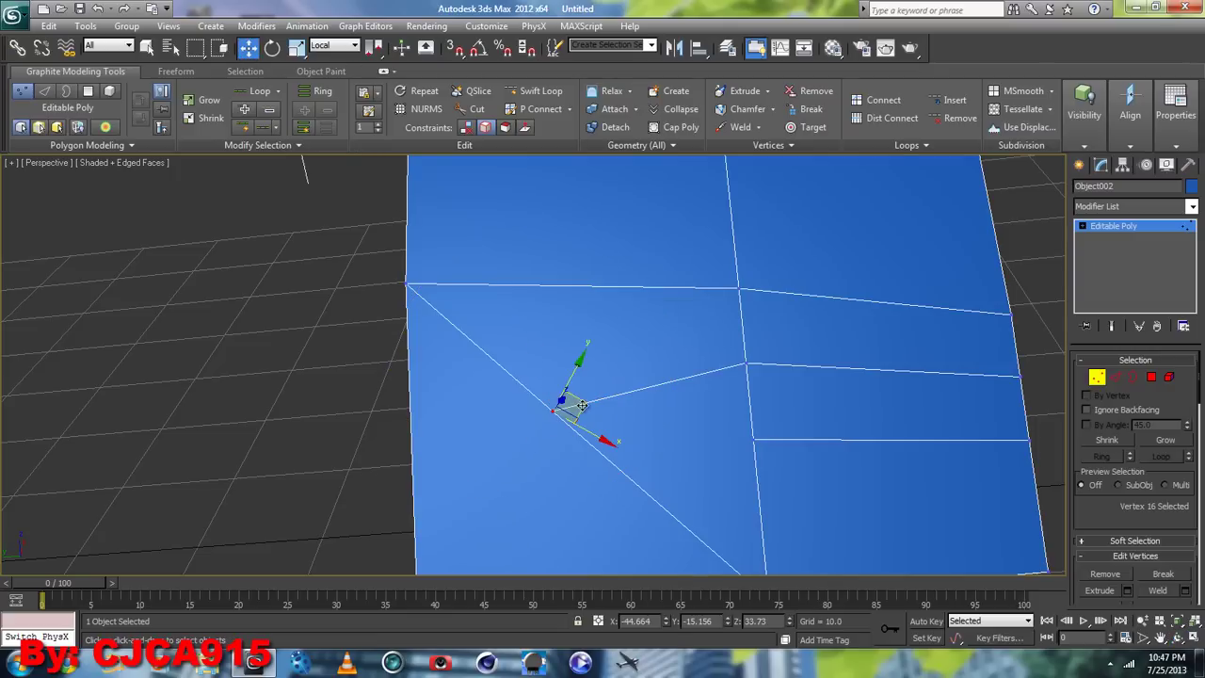
mouse_move(606, 425)
left_mouse_down()
mouse_move(671, 488)
mouse_move(458, 351)
mouse_move(580, 446)
left_mouse_up()
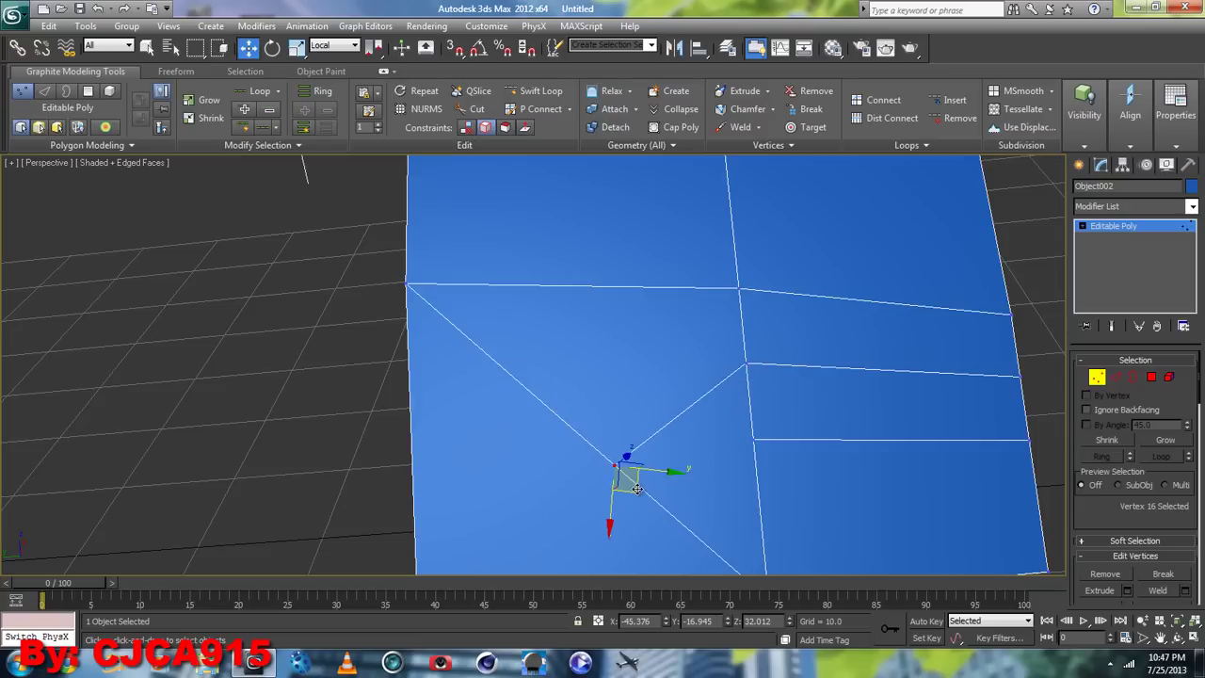
left_click_drag(625, 482, 508, 379)
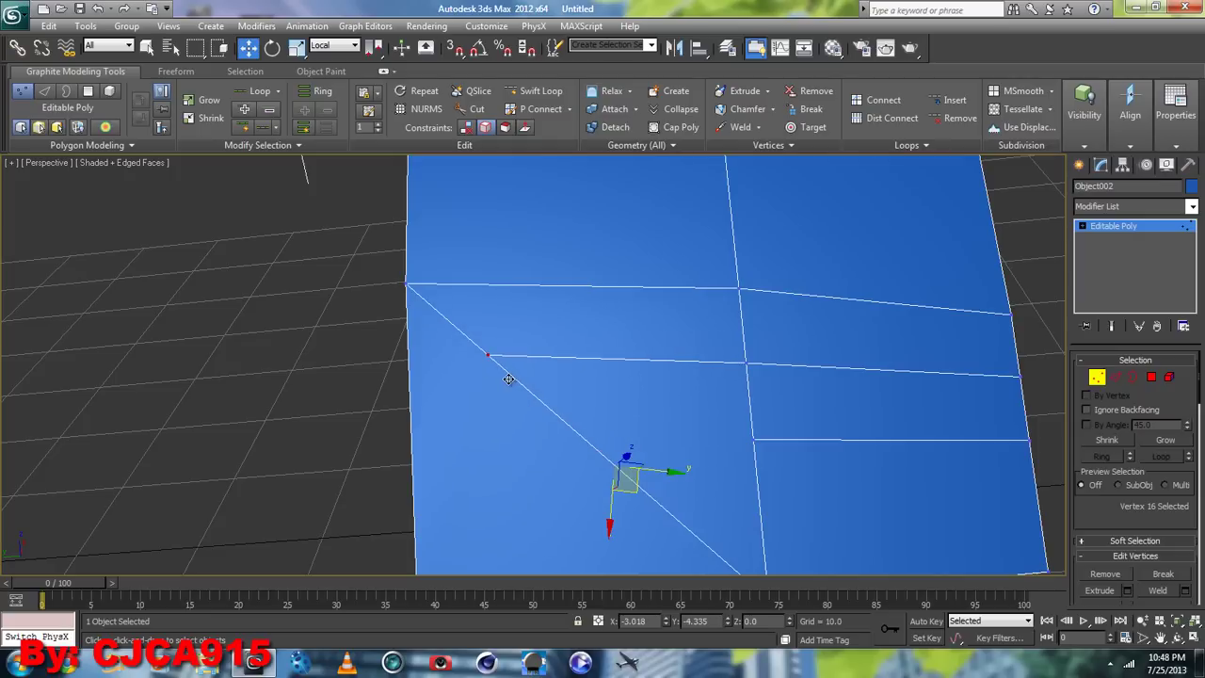
left_click_drag(509, 378, 508, 378)
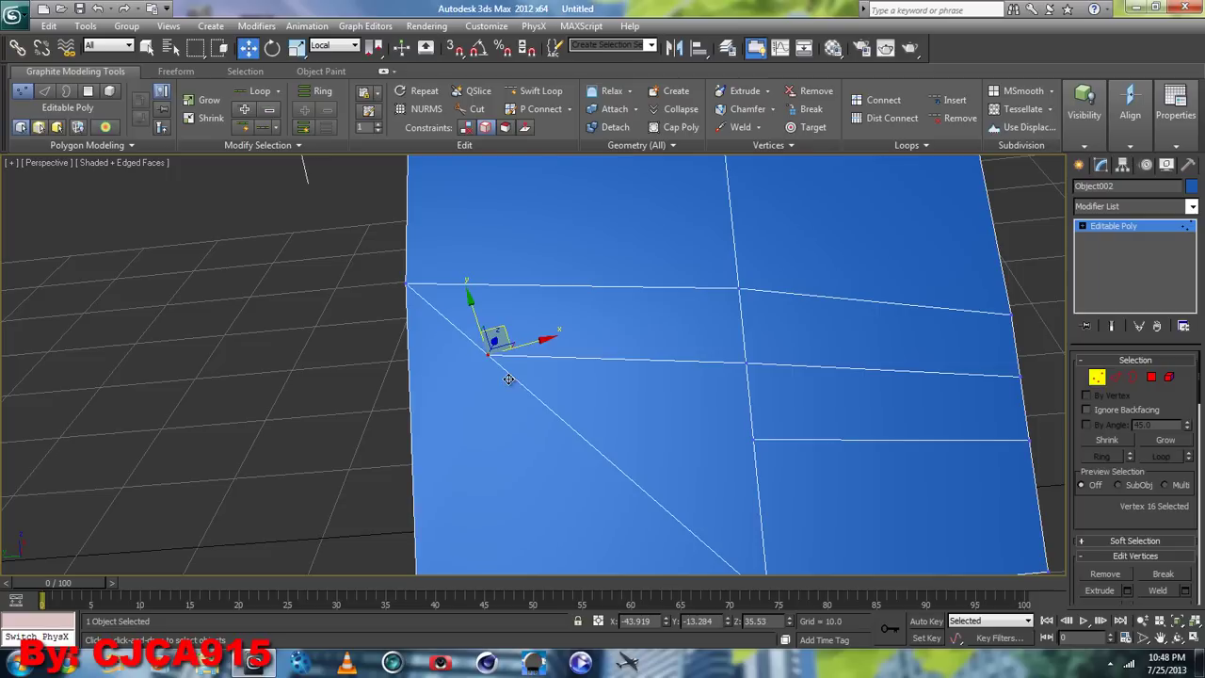
- Deselect the vertex, maximize the perspective view and orbit to review the curved patch
left_click(216, 356)
left_click(1196, 637)
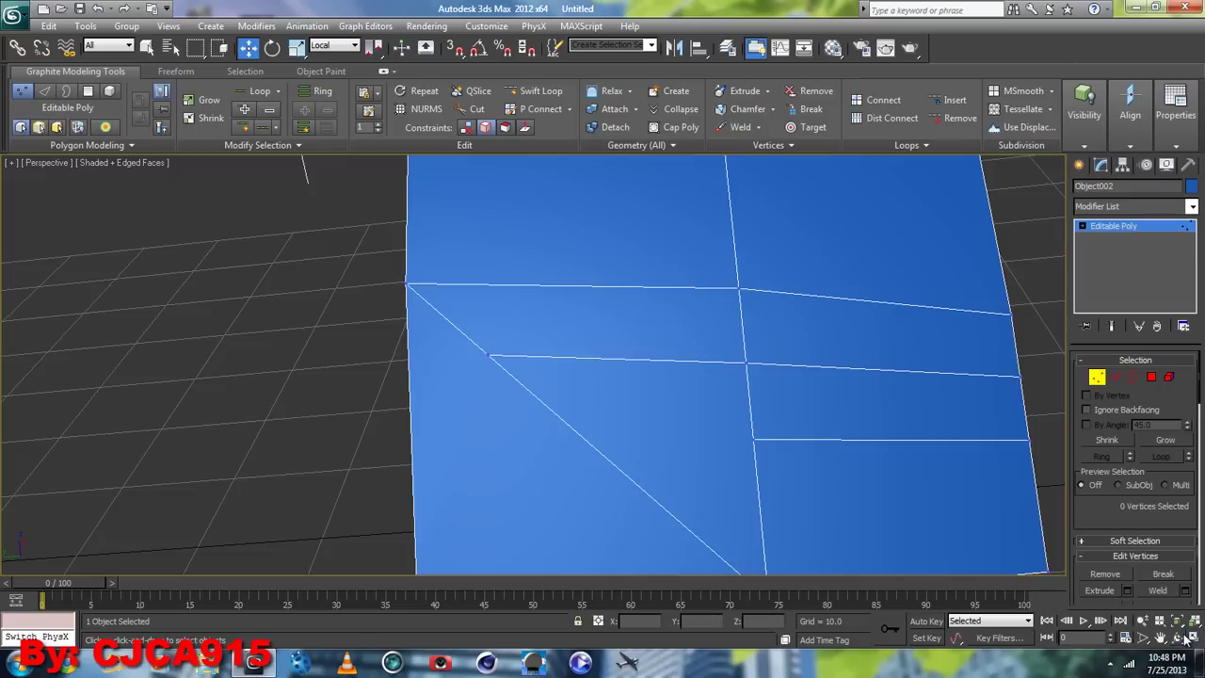
left_click(1177, 638)
mouse_move(597, 382)
left_mouse_down()
mouse_move(705, 363)
mouse_move(685, 377)
mouse_move(549, 342)
mouse_move(511, 366)
left_mouse_up()
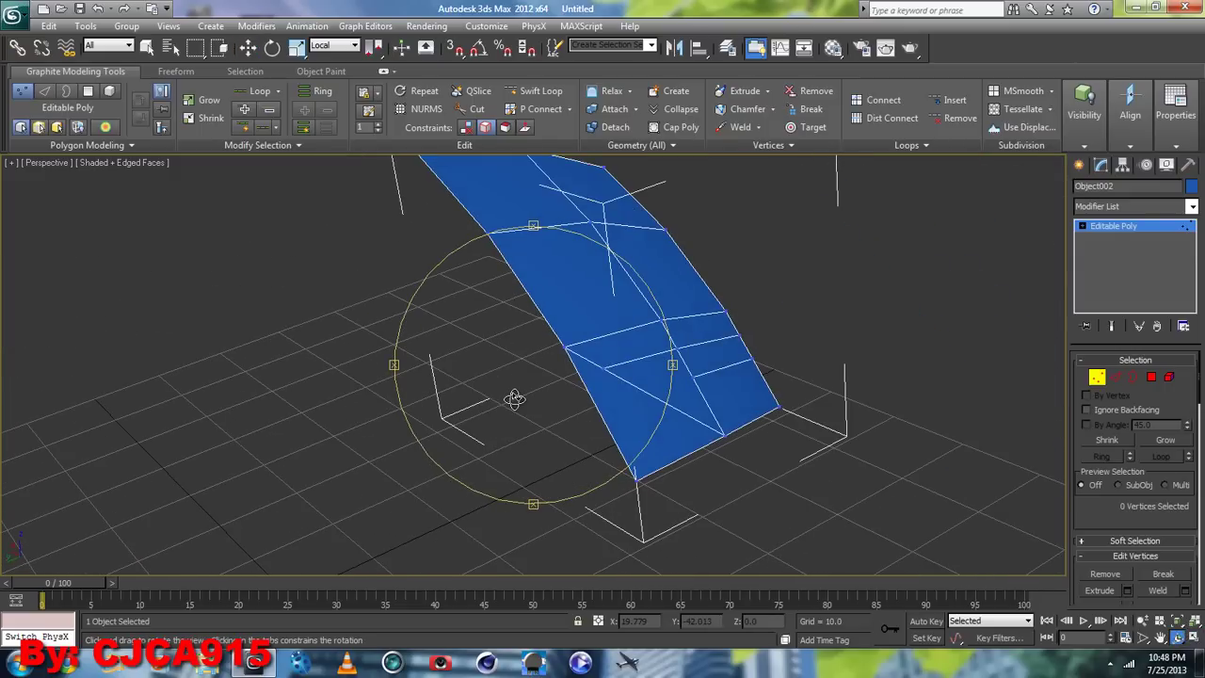
mouse_move(538, 345)
left_mouse_down()
mouse_move(613, 361)
mouse_move(559, 377)
mouse_move(509, 355)
mouse_move(534, 375)
left_mouse_up()
- Switch to Select and Rotate, then back to Select and Move in local coordinates
left_click(272, 47)
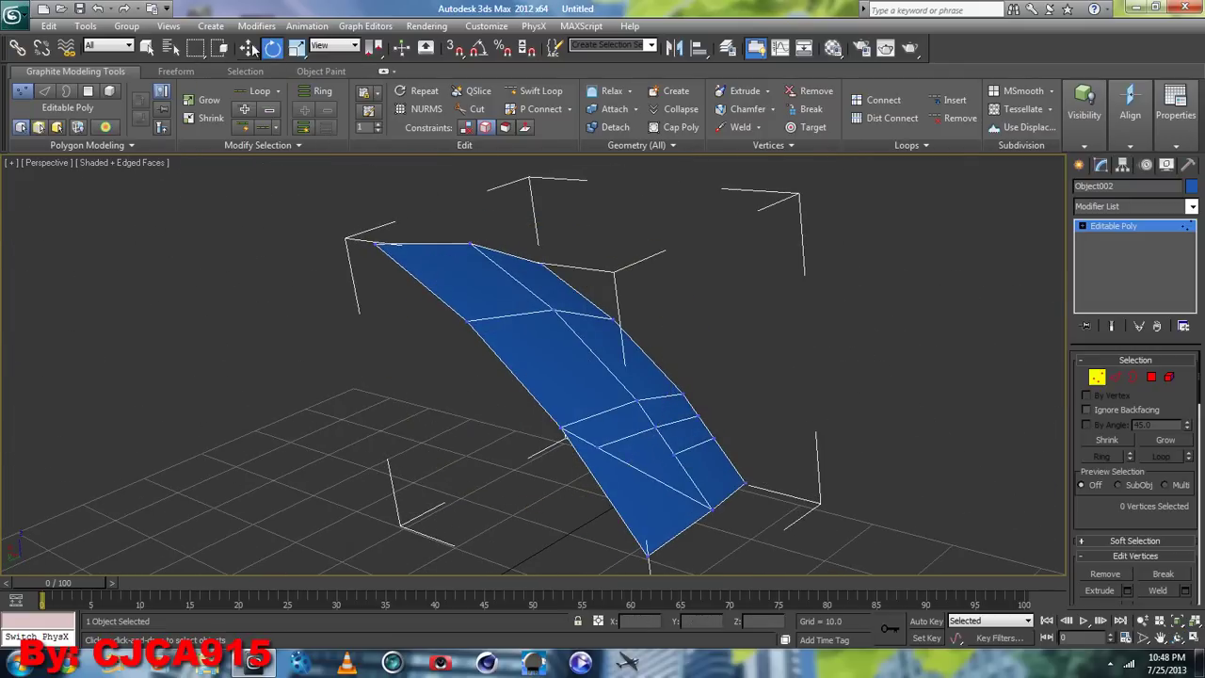
left_click(250, 48)
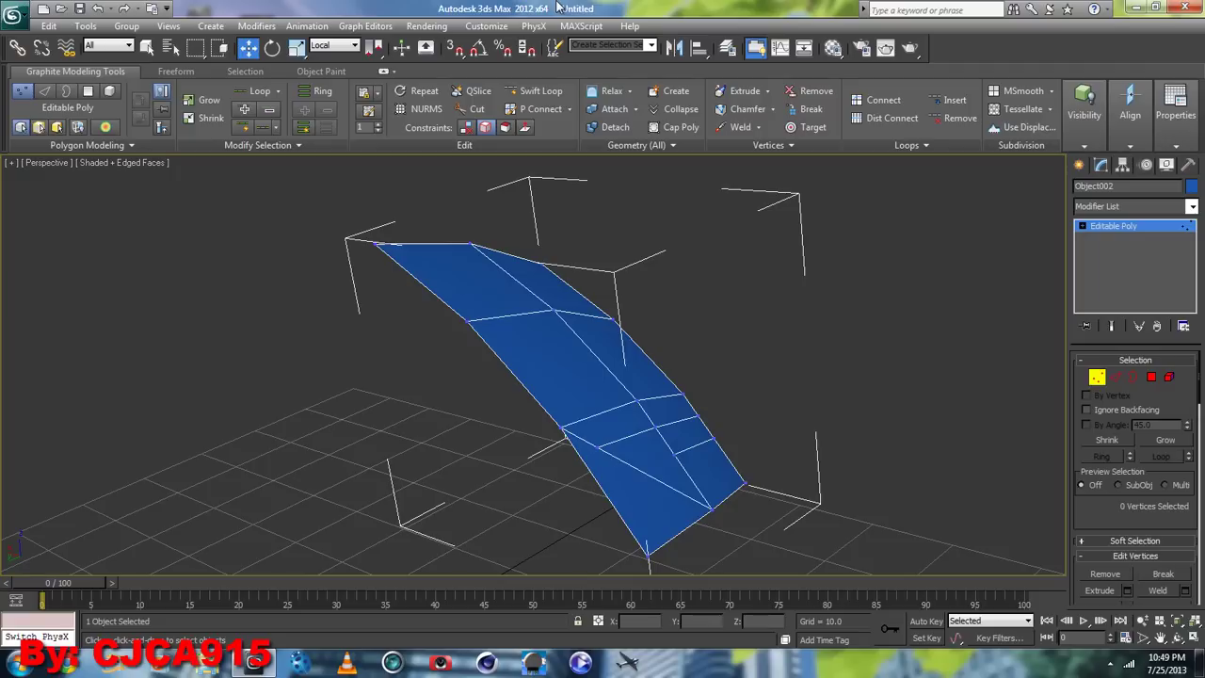
- Open the patch's shading properties, collapse the ribbon and Unhide All objects
left_click(1176, 106)
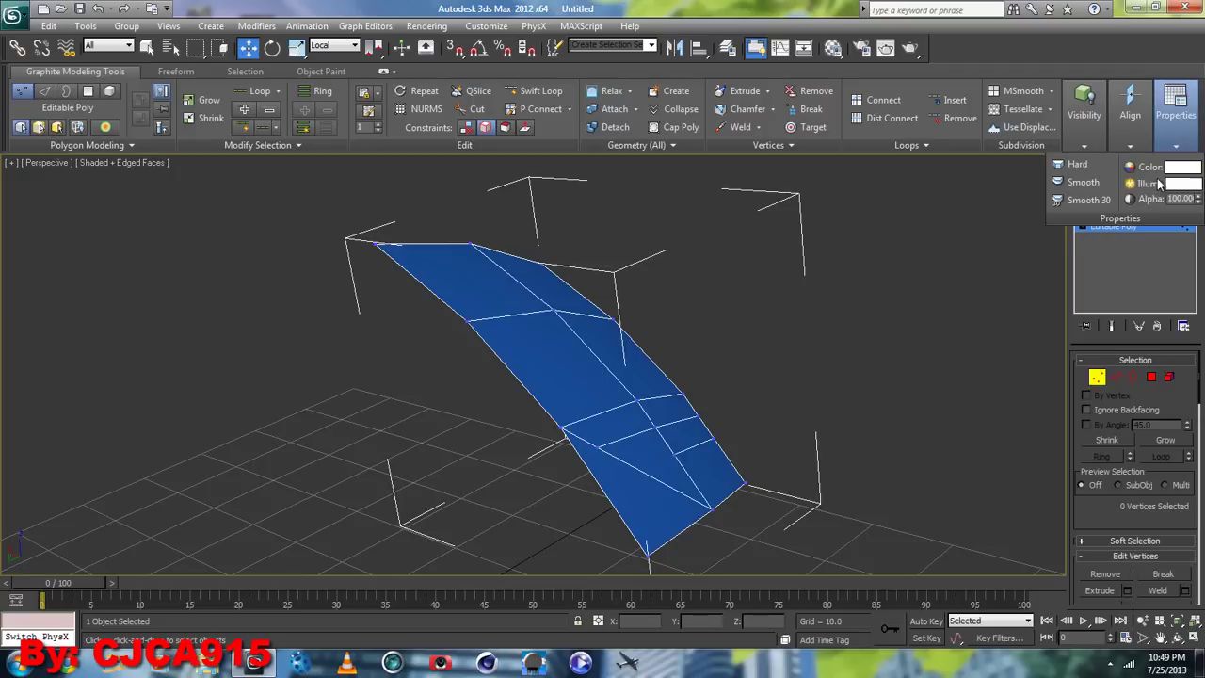
left_click(757, 47)
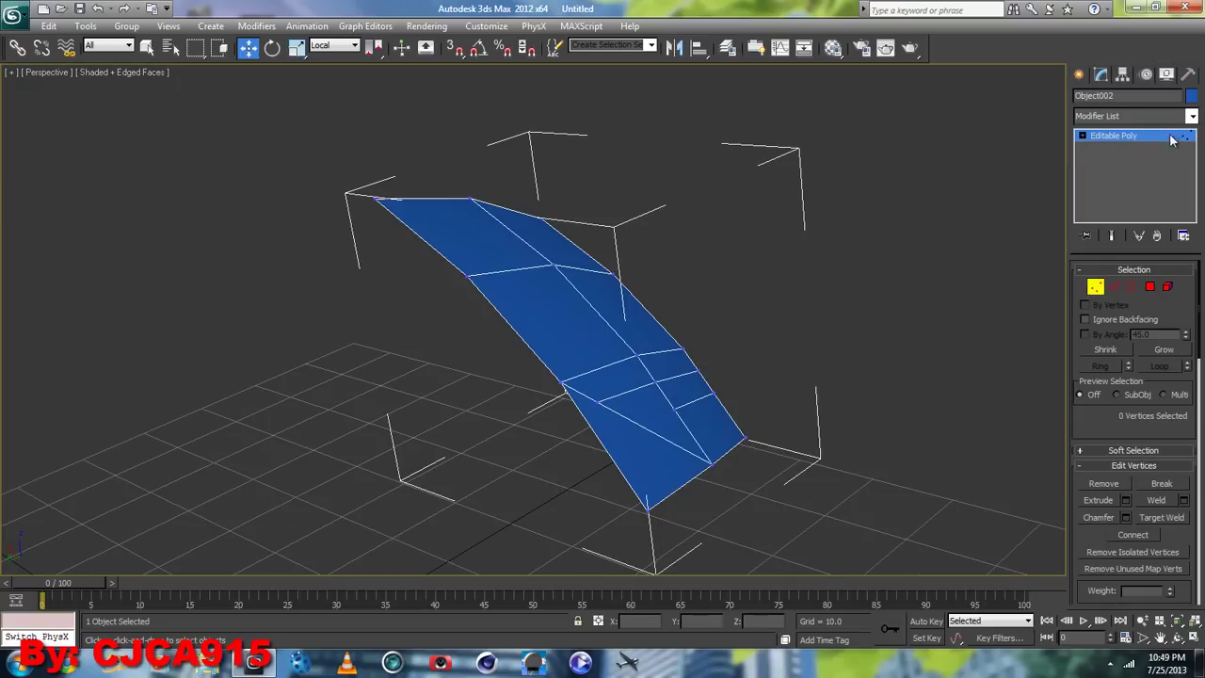
left_click(1166, 74)
left_click(1133, 518)
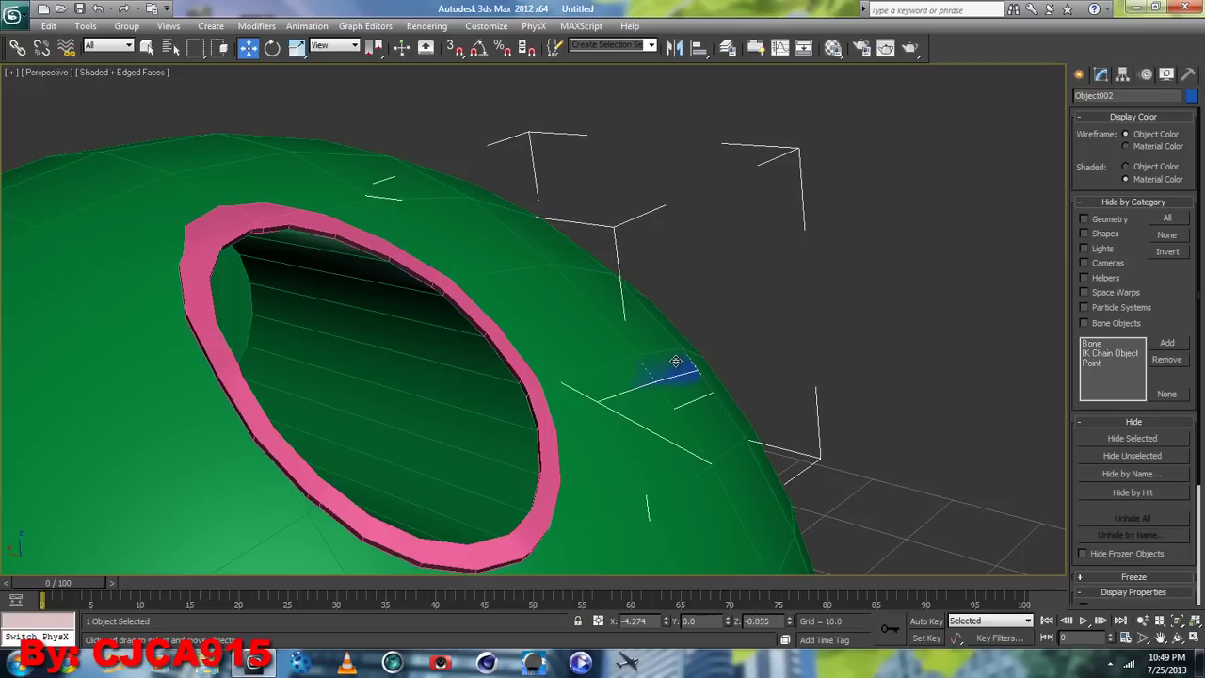
- Select the blue patch Object002 and nudge its position and pivot slightly
left_click(899, 356)
left_click(696, 354)
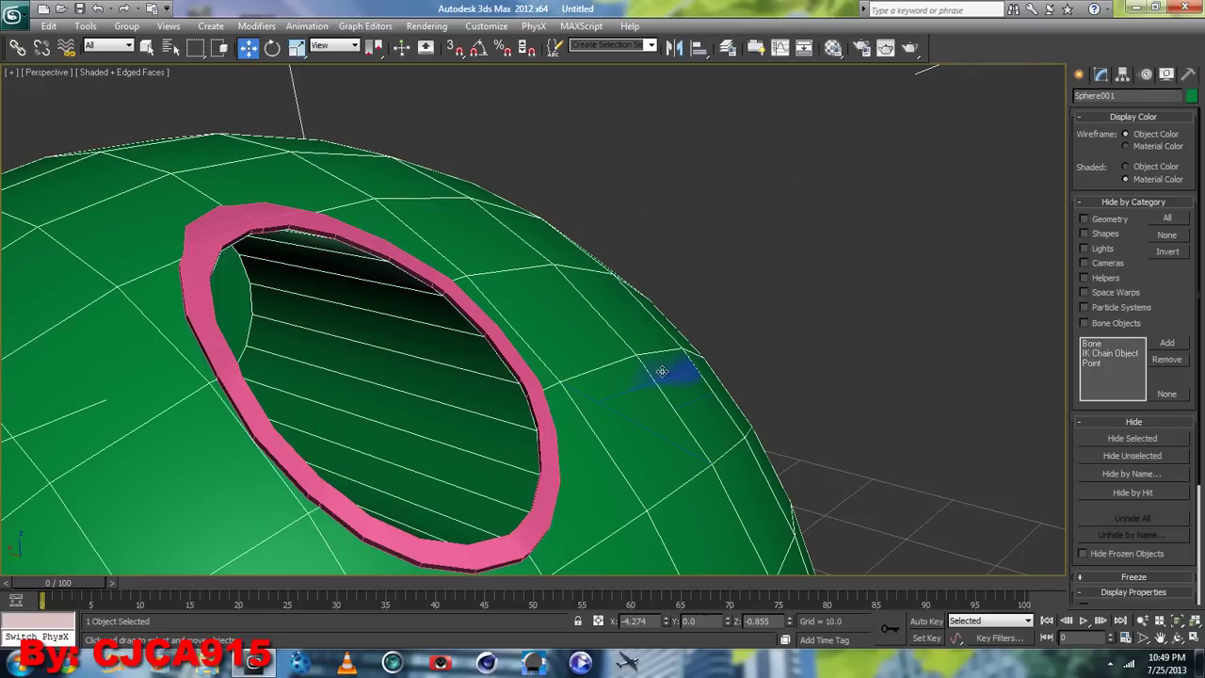
left_click(525, 375)
left_click(678, 389)
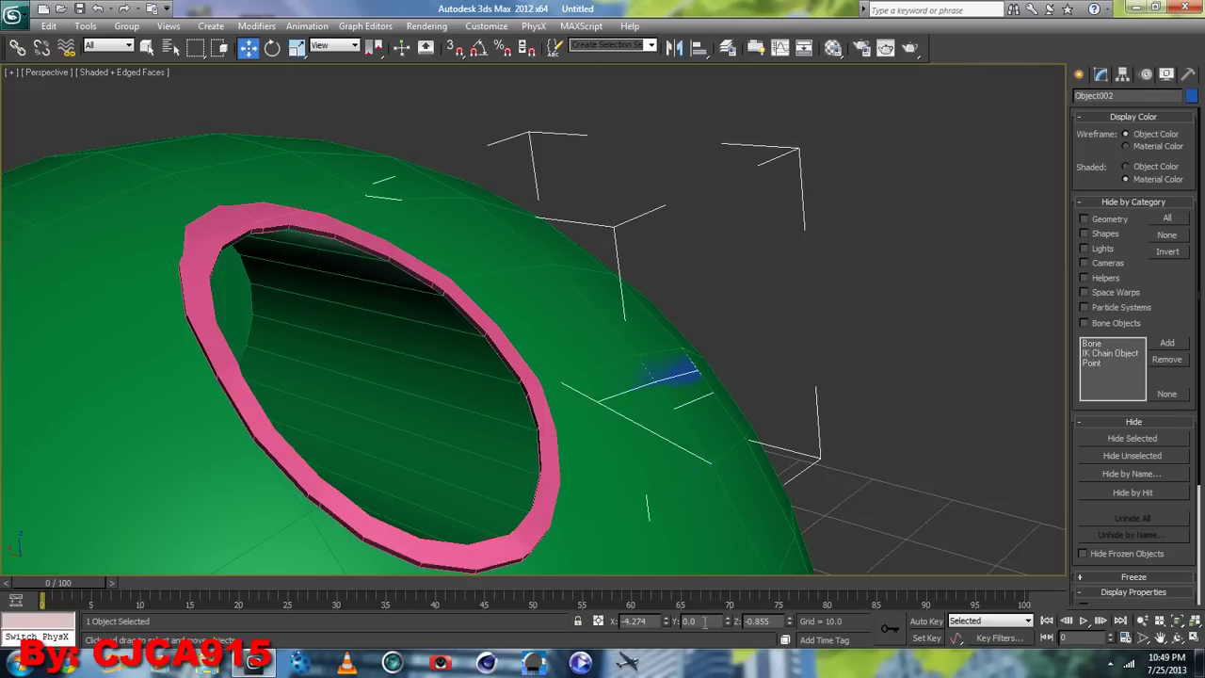
left_click_drag(728, 627, 730, 624)
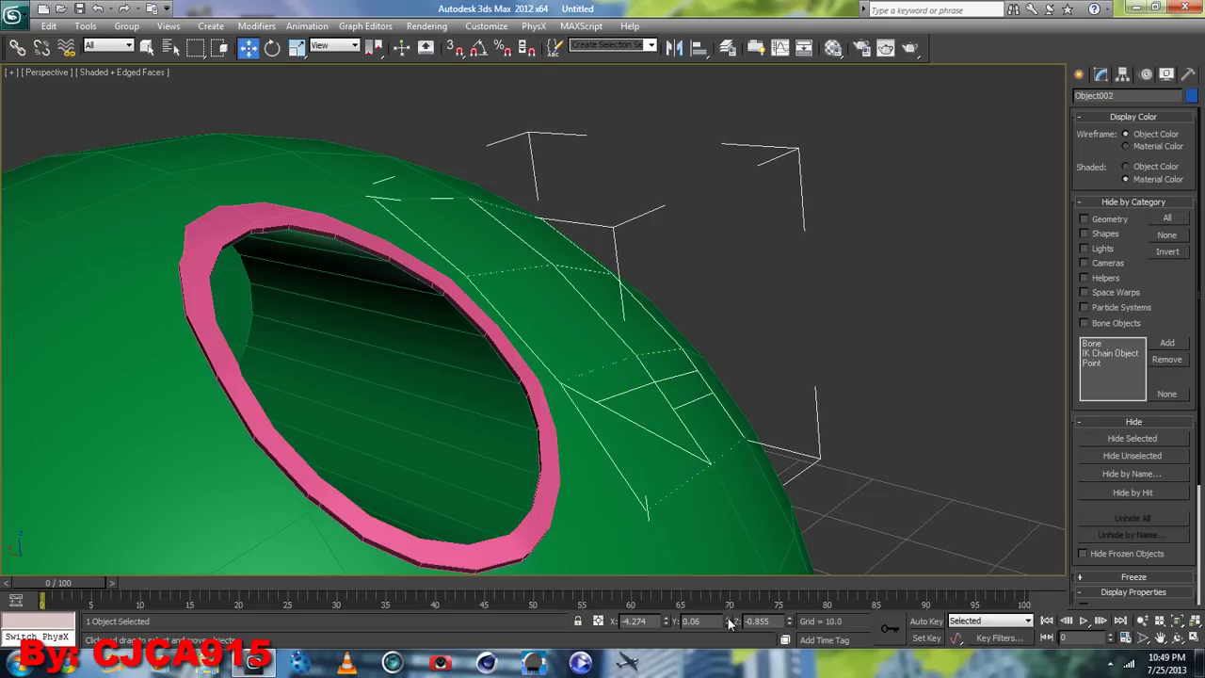
left_click(1123, 74)
left_click(1134, 170)
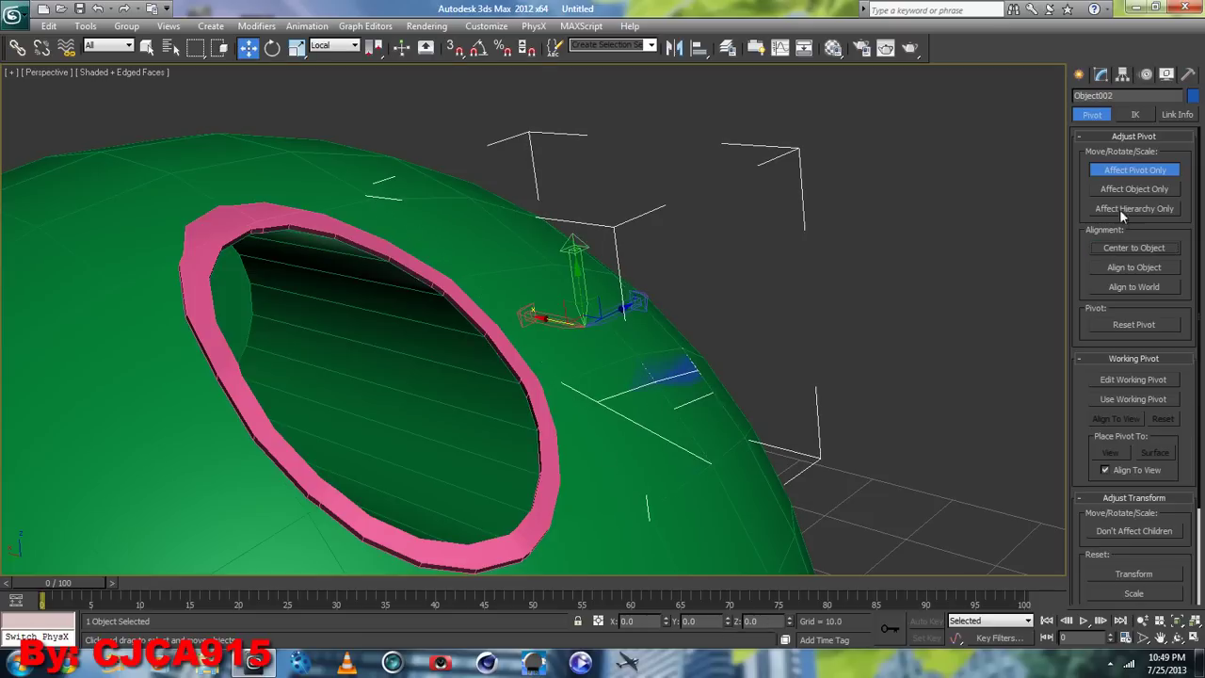
left_click(1080, 73)
left_click_drag(549, 316, 552, 320)
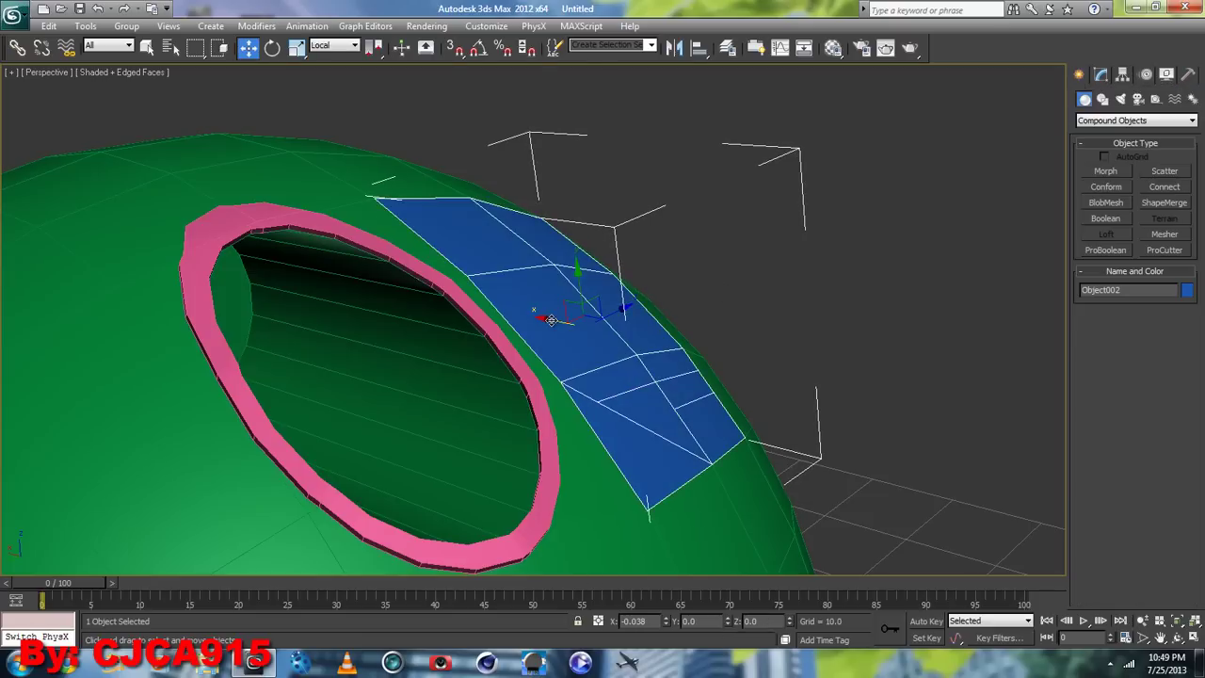
- Undo and redo the recent patch edits, leaving the patch restored beside the hole
key("ctrl+z")
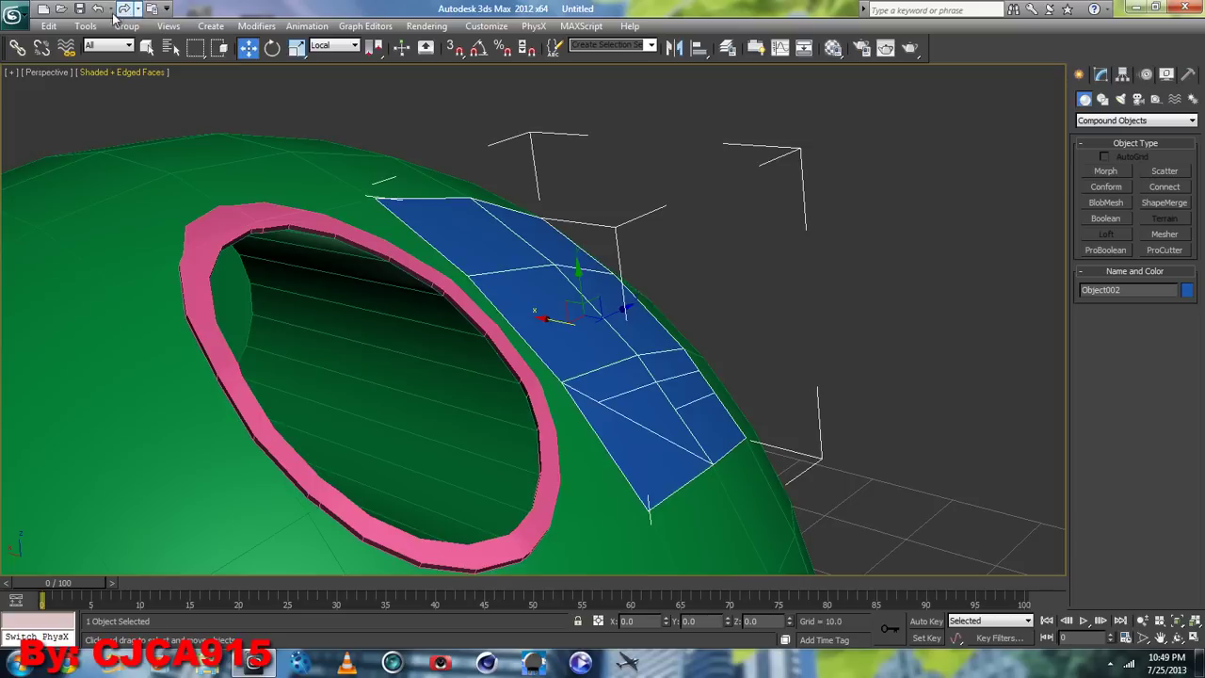
left_click(98, 8)
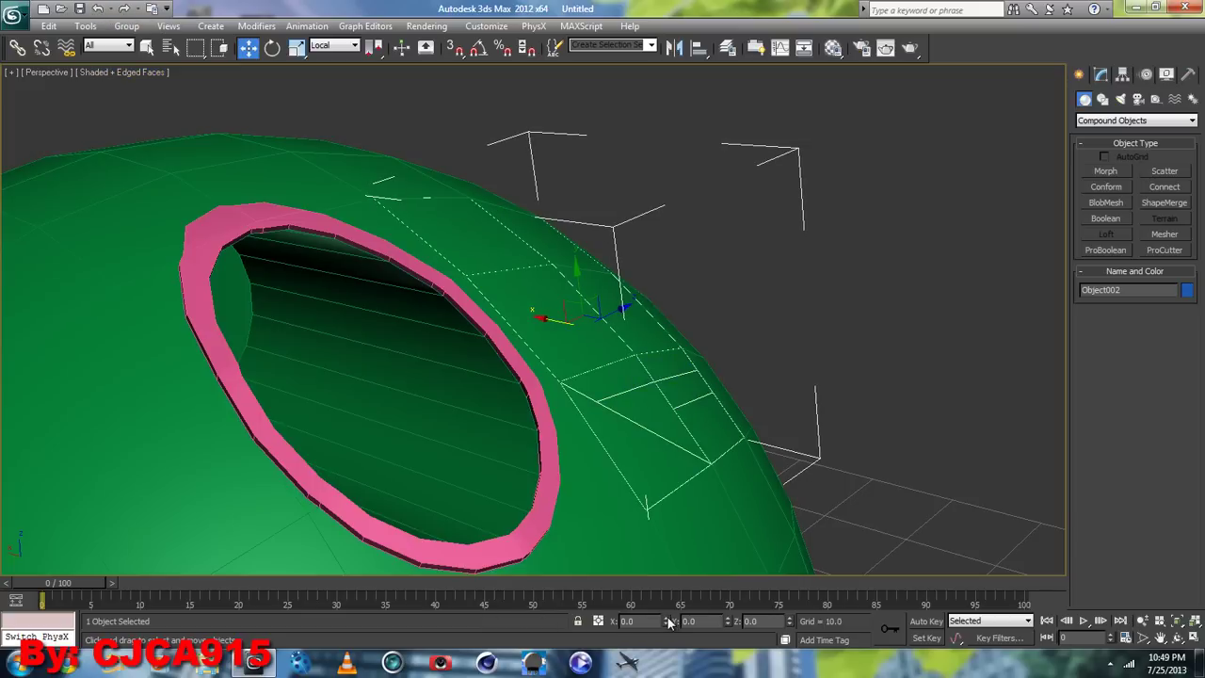
key("ctrl+y")
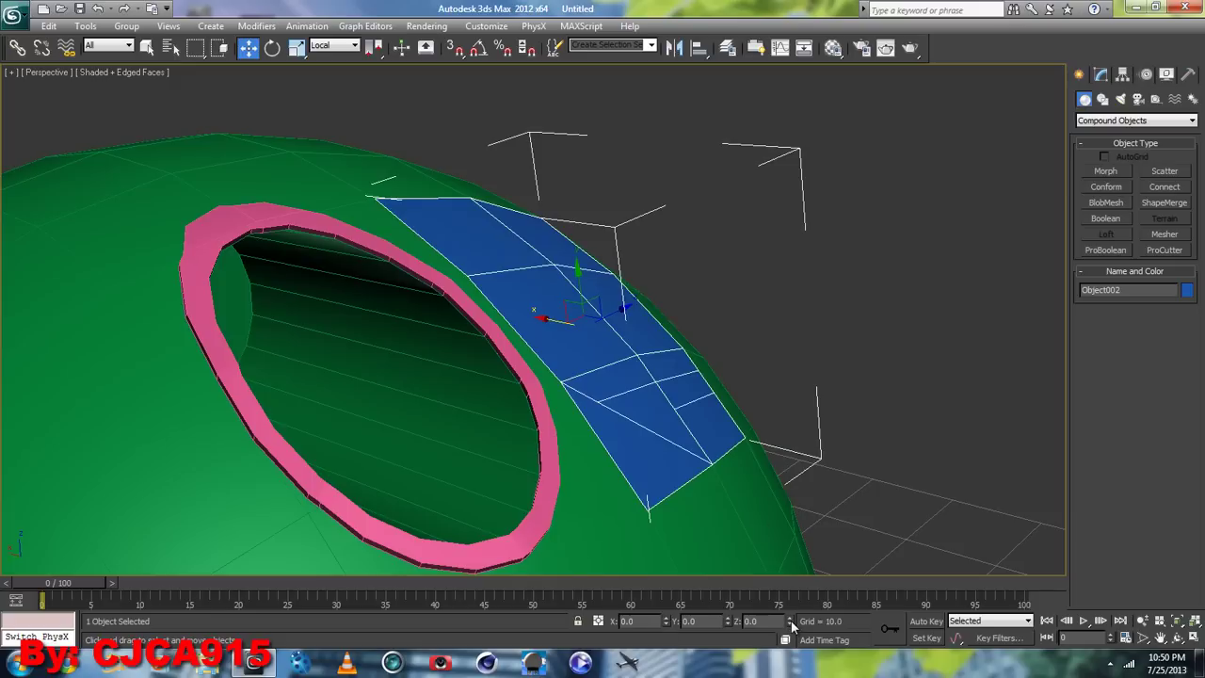
key("ctrl+z")
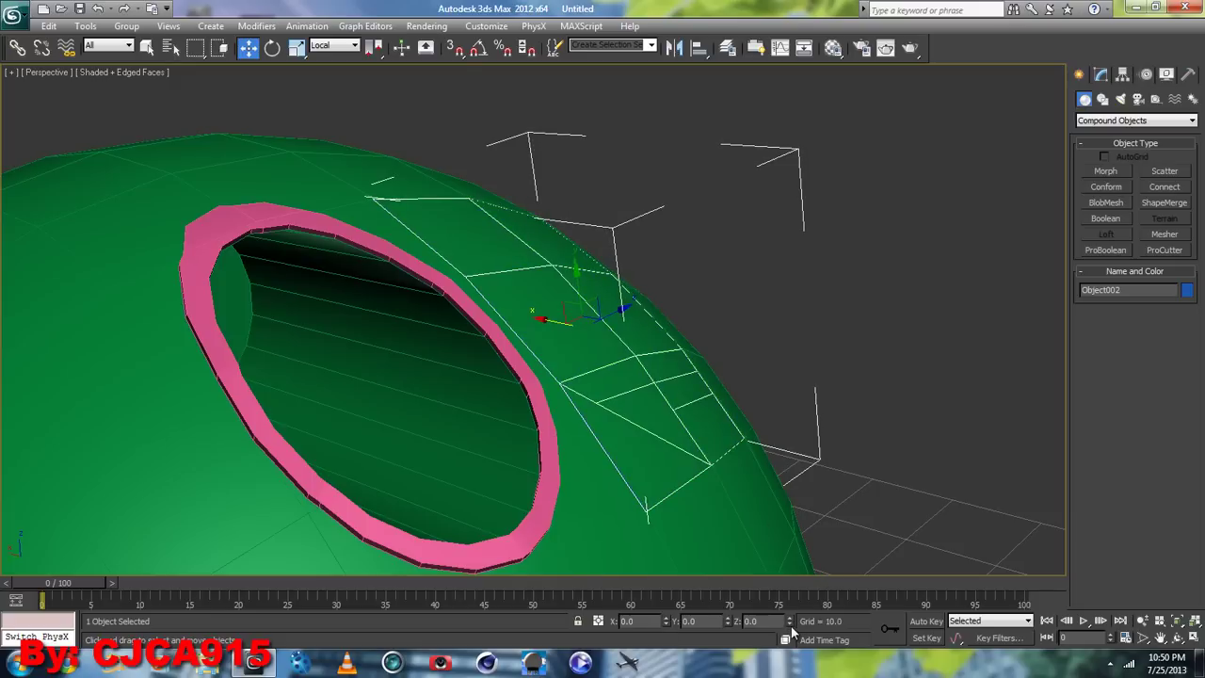
key("ctrl+z")
key("ctrl+z")
key("ctrl+z")
key("ctrl+z")
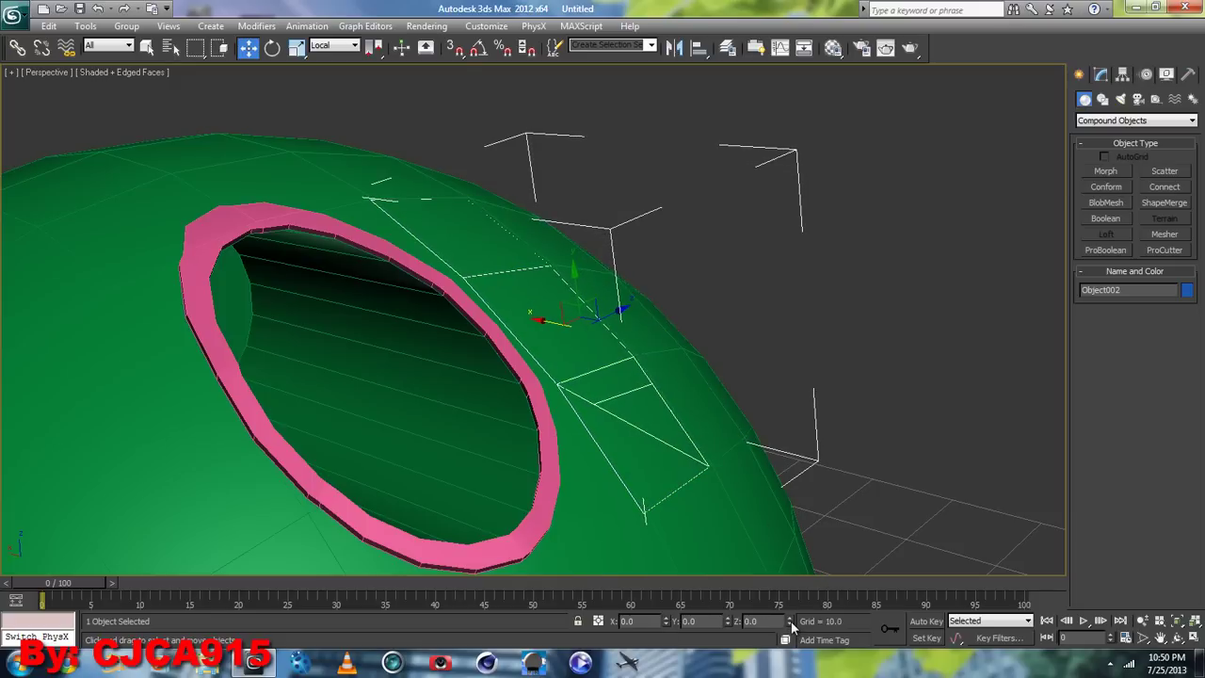
key("ctrl+z")
key("ctrl+z")
key("ctrl+y")
key("ctrl+y")
key("ctrl+y")
key("ctrl+y")
key("ctrl+y")
key("ctrl+y")
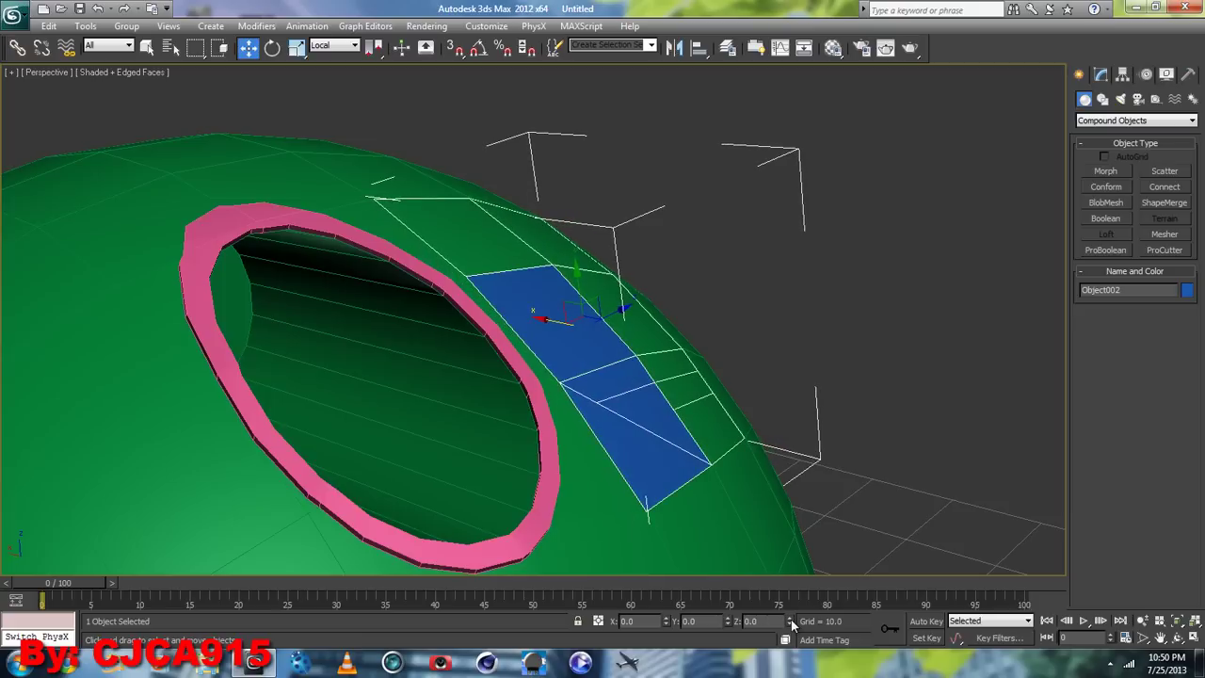
key("ctrl+y")
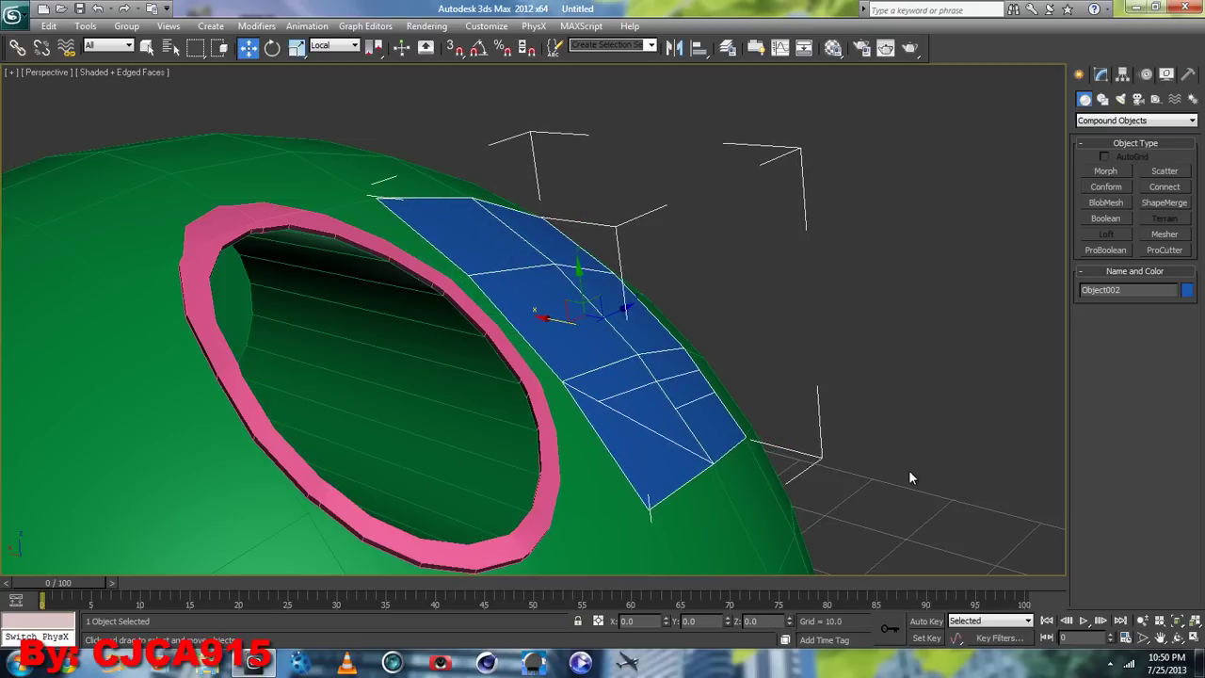
- Deselect everything and orbit the sphere to inspect the blue patch beside the hole
left_click(909, 470)
left_click(1177, 638)
mouse_move(688, 358)
left_mouse_down()
mouse_move(501, 363)
mouse_move(606, 442)
mouse_move(635, 449)
mouse_move(578, 295)
mouse_move(578, 330)
mouse_move(356, 422)
mouse_move(590, 436)
mouse_move(546, 404)
mouse_move(484, 418)
mouse_move(540, 382)
mouse_move(495, 385)
mouse_move(654, 411)
mouse_move(439, 185)
left_mouse_up()
left_click(247, 48)
left_click(290, 348)
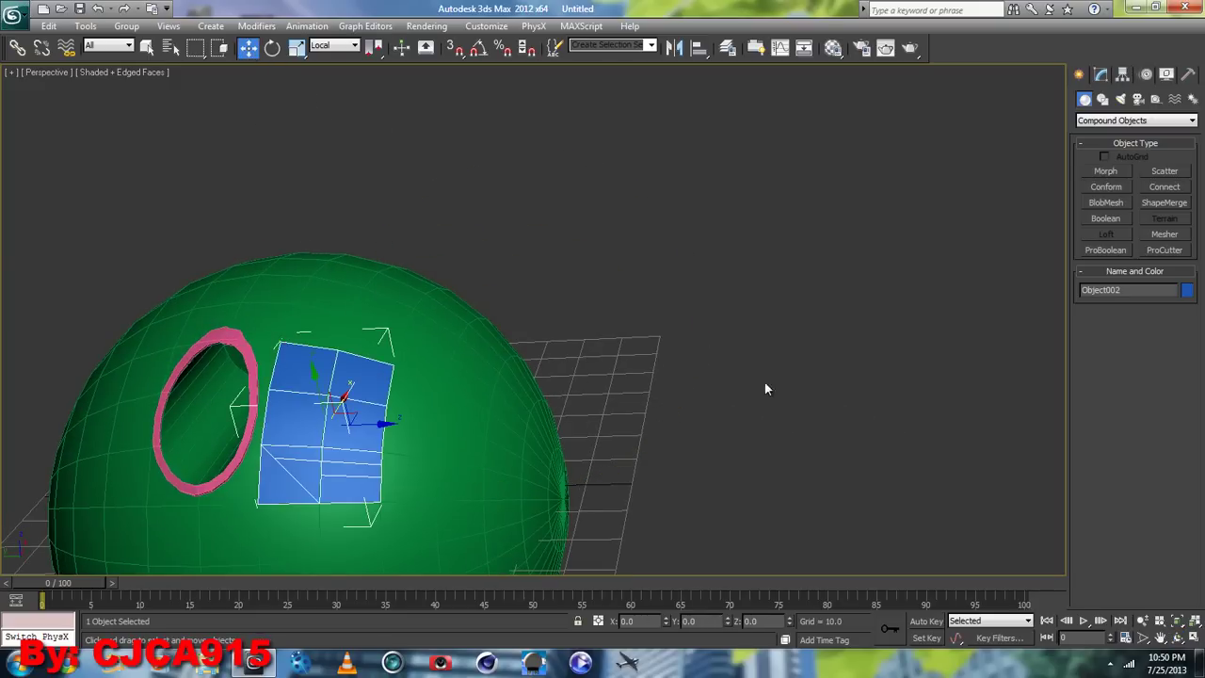
mouse_move(806, 331)
middle_mouse_down("alt")
mouse_move(694, 433)
mouse_move(770, 425)
mouse_move(895, 380)
middle_mouse_up("alt")
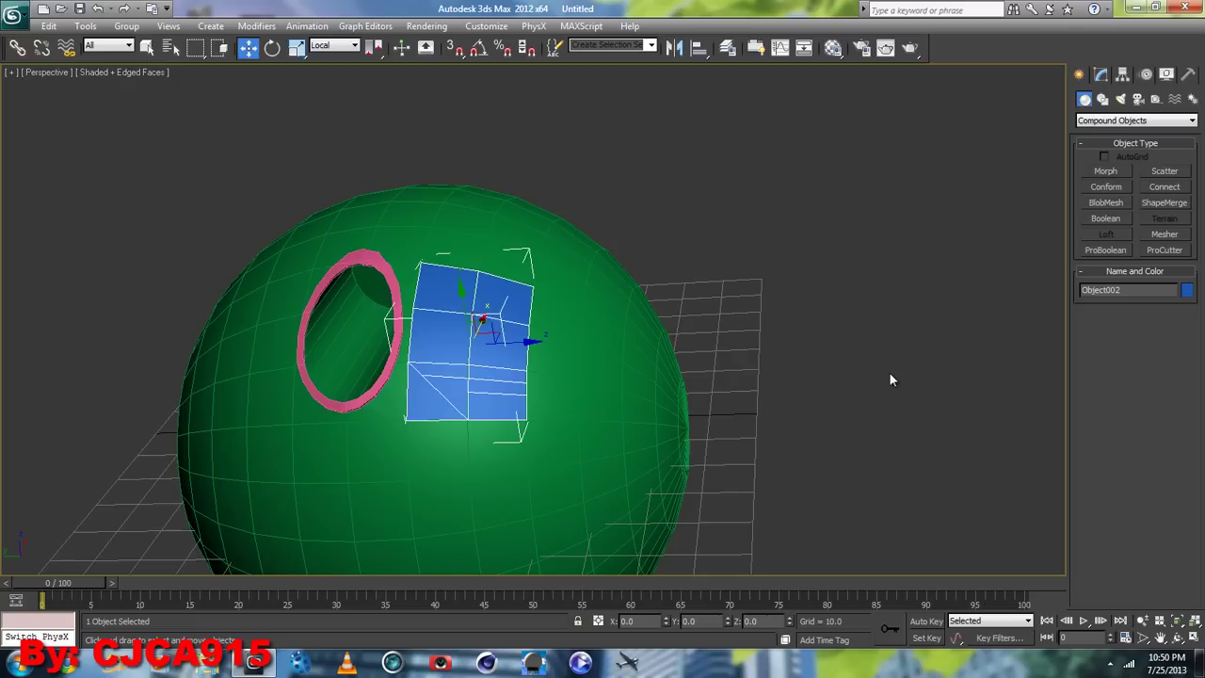
scroll(800, 392, "up", 1)
scroll(800, 393, "up", 5)
middle_click_drag(678, 388, 737, 398)
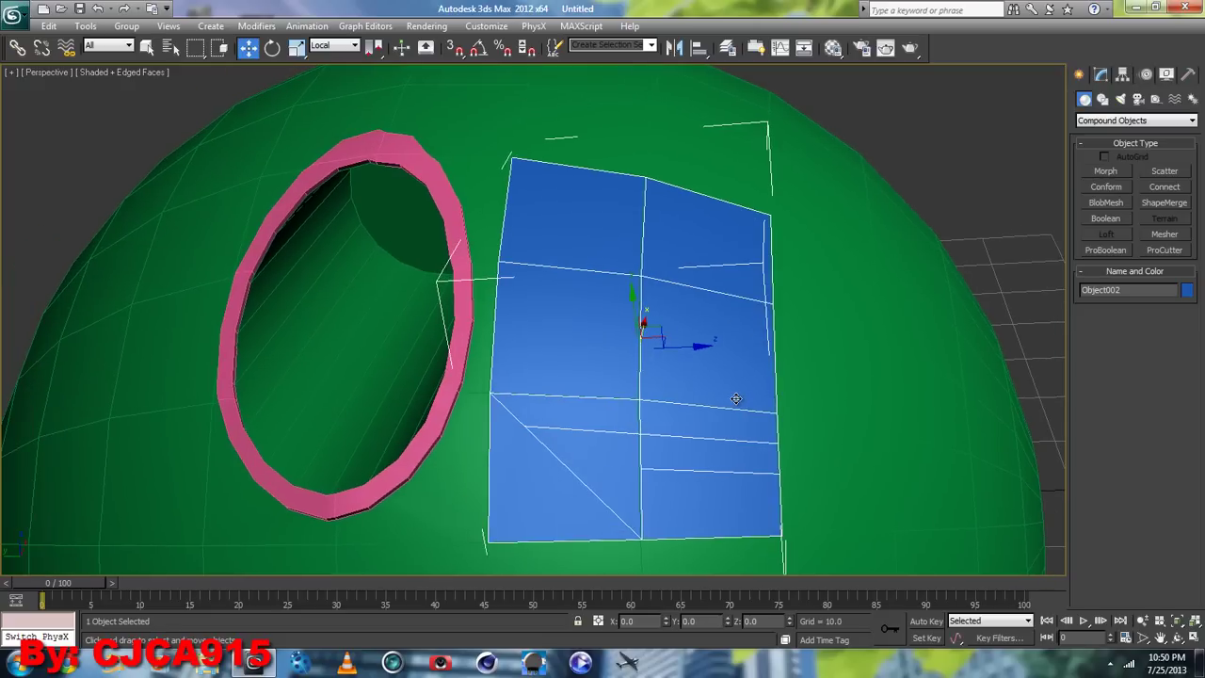
scroll(736, 399, "down", 3)
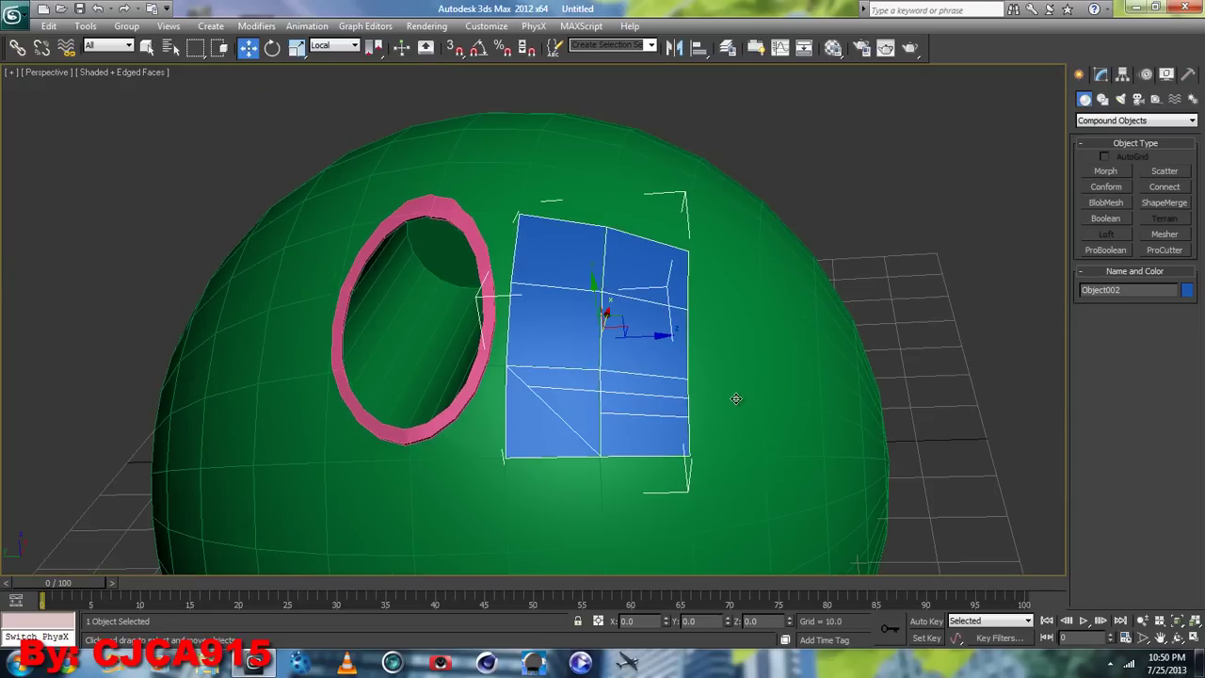
left_click(484, 346)
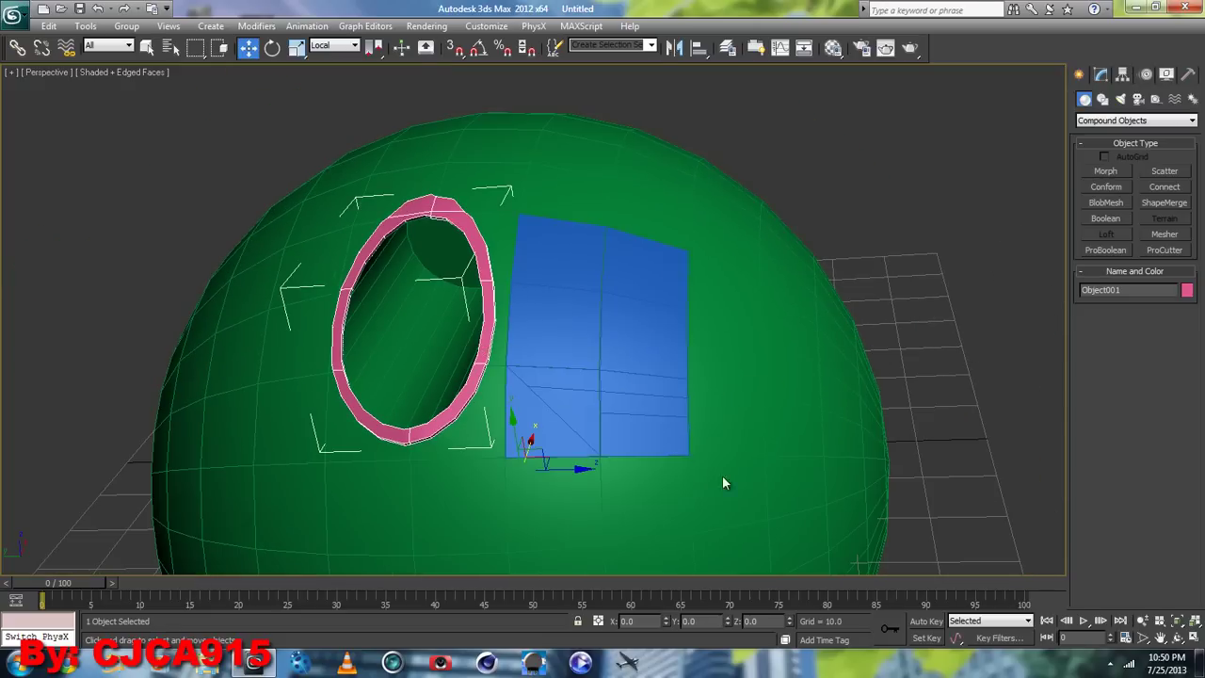
left_click(1177, 639)
mouse_move(492, 388)
left_mouse_down()
mouse_move(667, 351)
mouse_move(576, 397)
left_mouse_up()
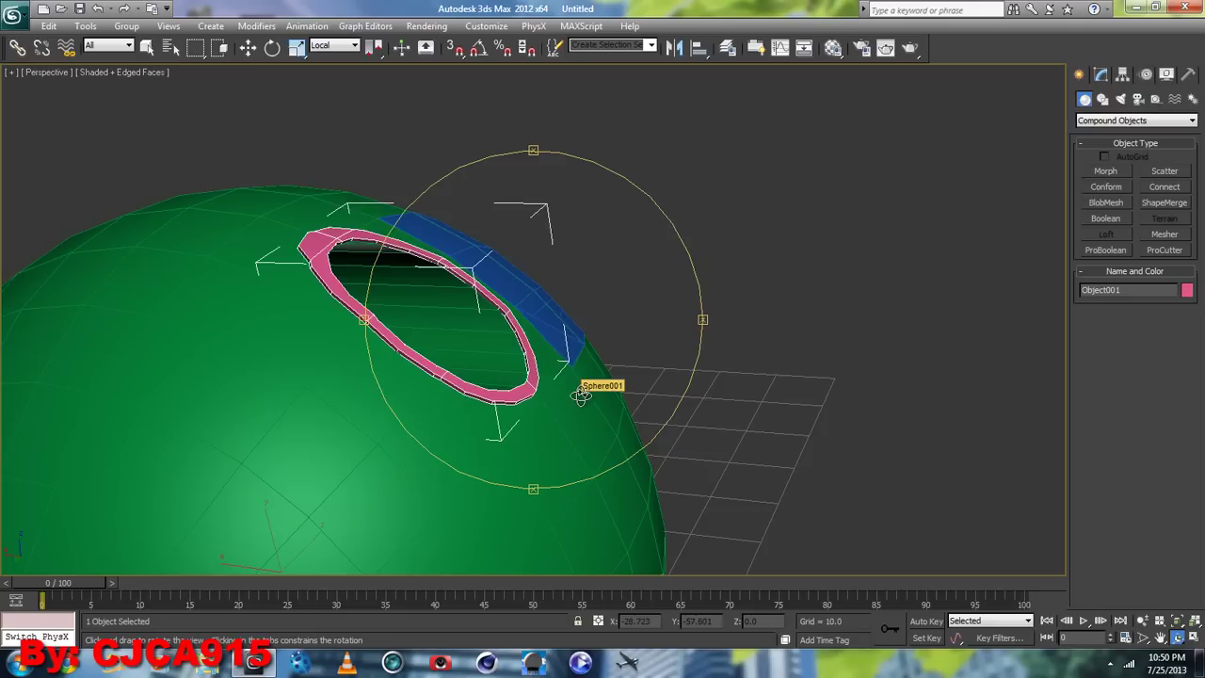
mouse_move(581, 395)
left_mouse_down()
mouse_move(592, 333)
mouse_move(578, 349)
mouse_move(549, 342)
mouse_move(549, 323)
mouse_move(551, 337)
mouse_move(471, 376)
mouse_move(452, 414)
mouse_move(530, 385)
mouse_move(371, 377)
mouse_move(537, 354)
left_mouse_up()
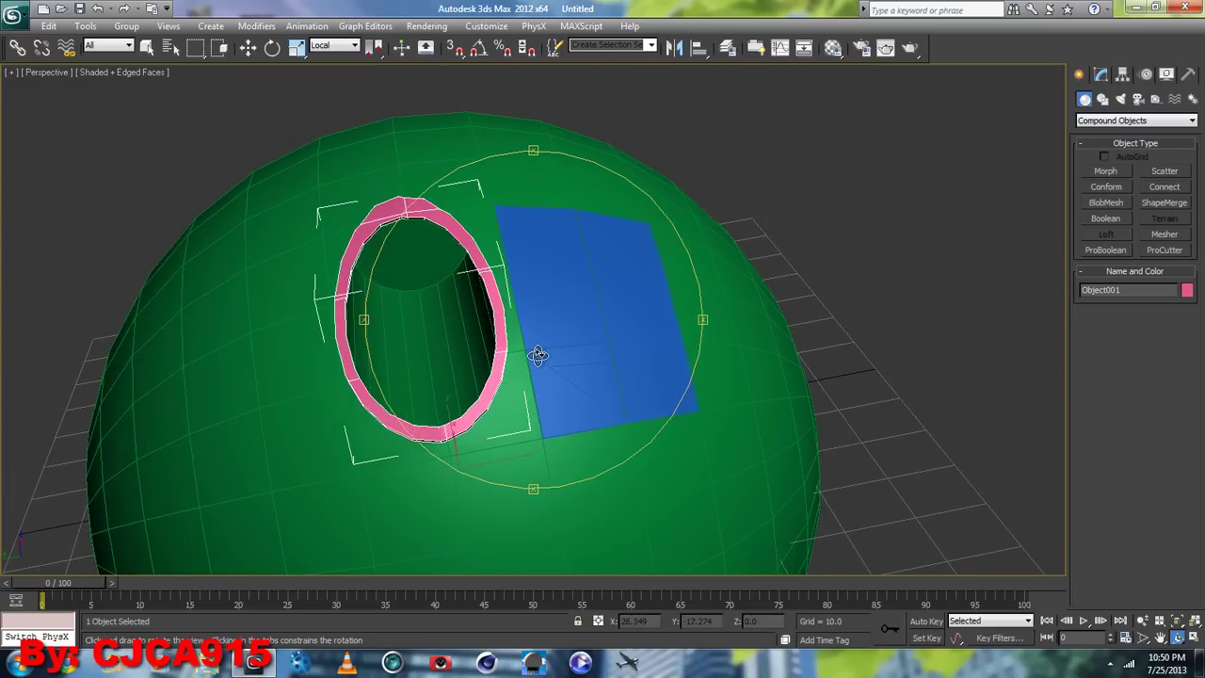